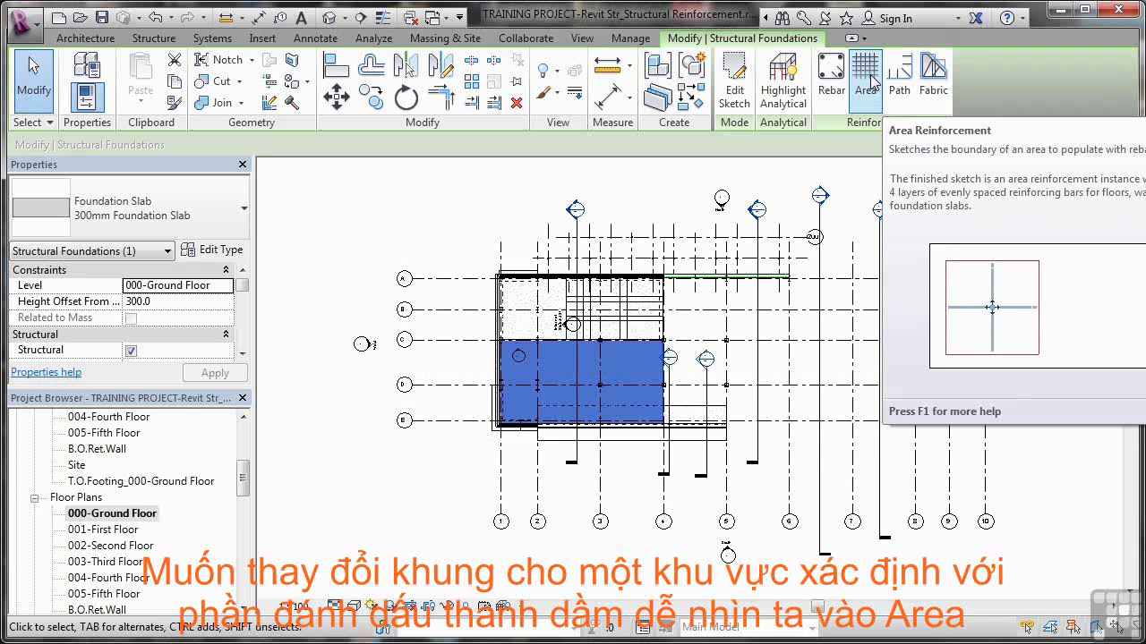
Step: Start an area reinforcement on the selected foundation slab and pick its grid 1 edge as boundary lines offset 50 mm
left_click(865, 79)
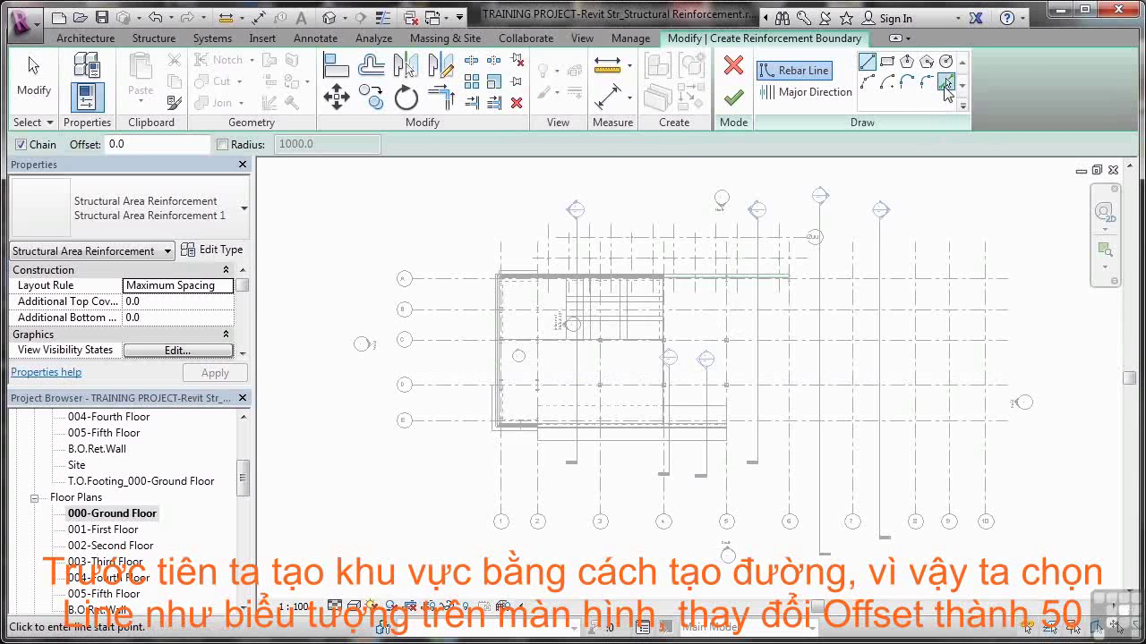
left_click(946, 85)
left_click(89, 144)
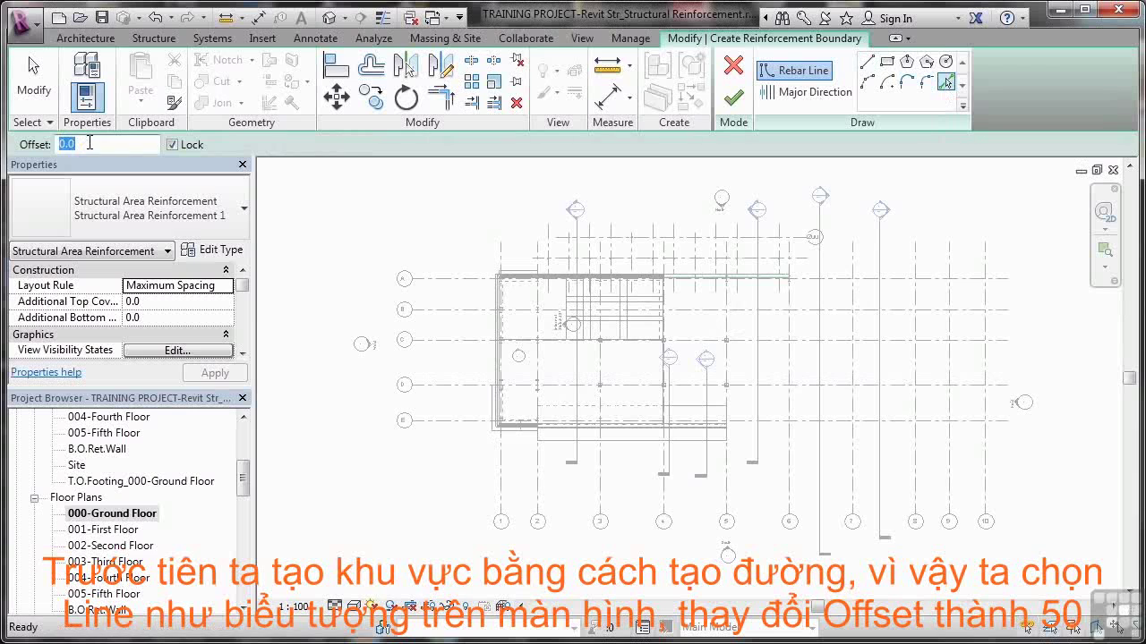
type("5")
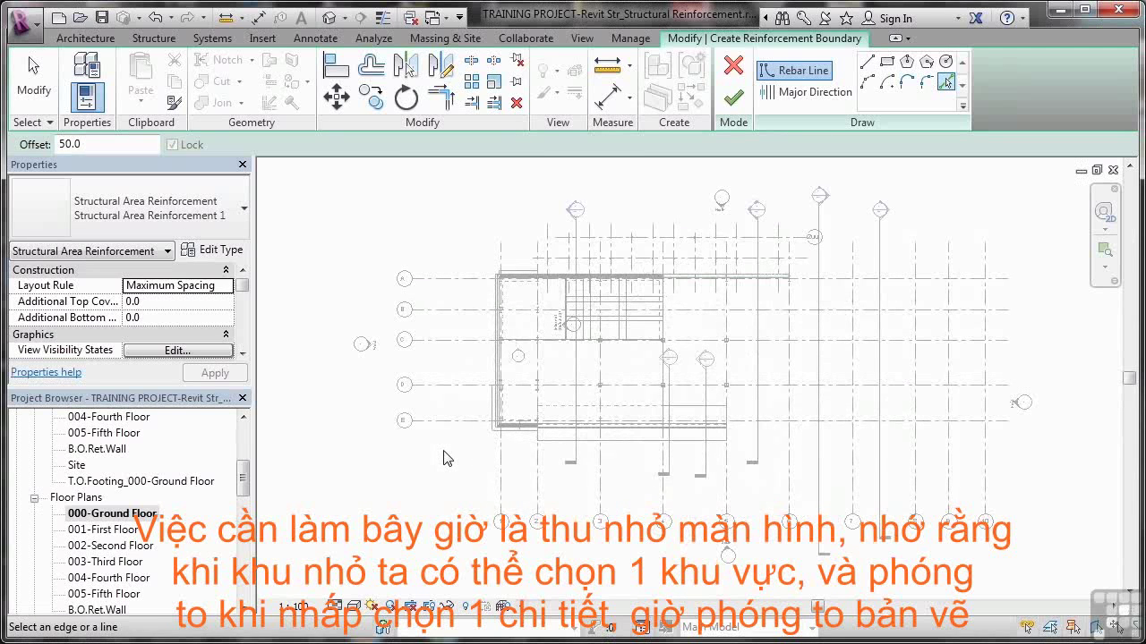
scroll(573, 401, "up", 2)
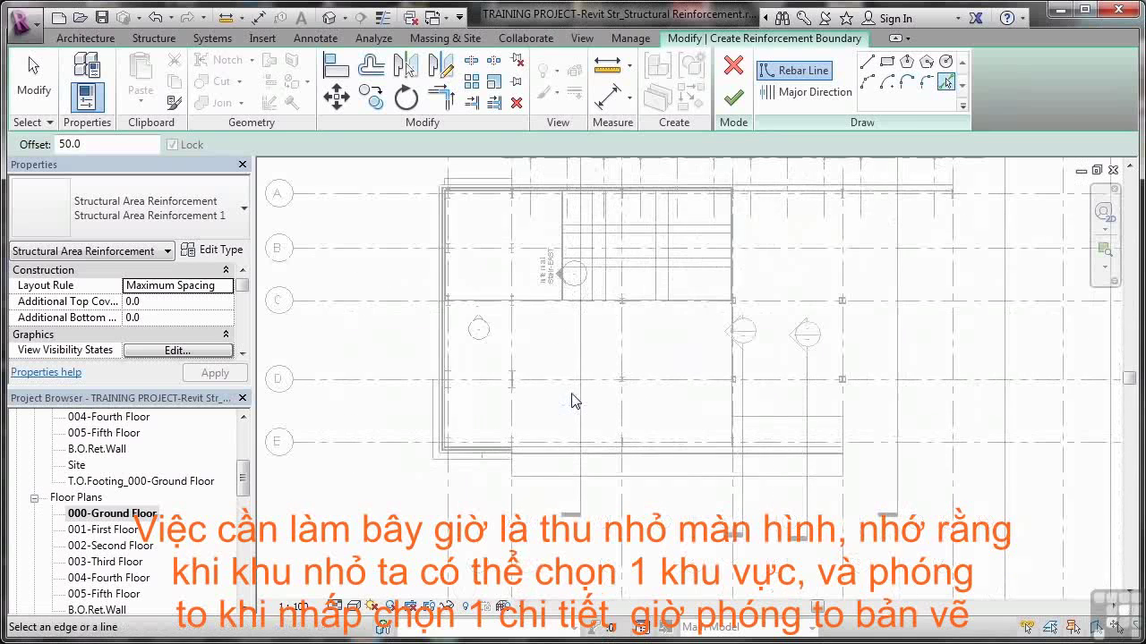
scroll(573, 401, "up", 2)
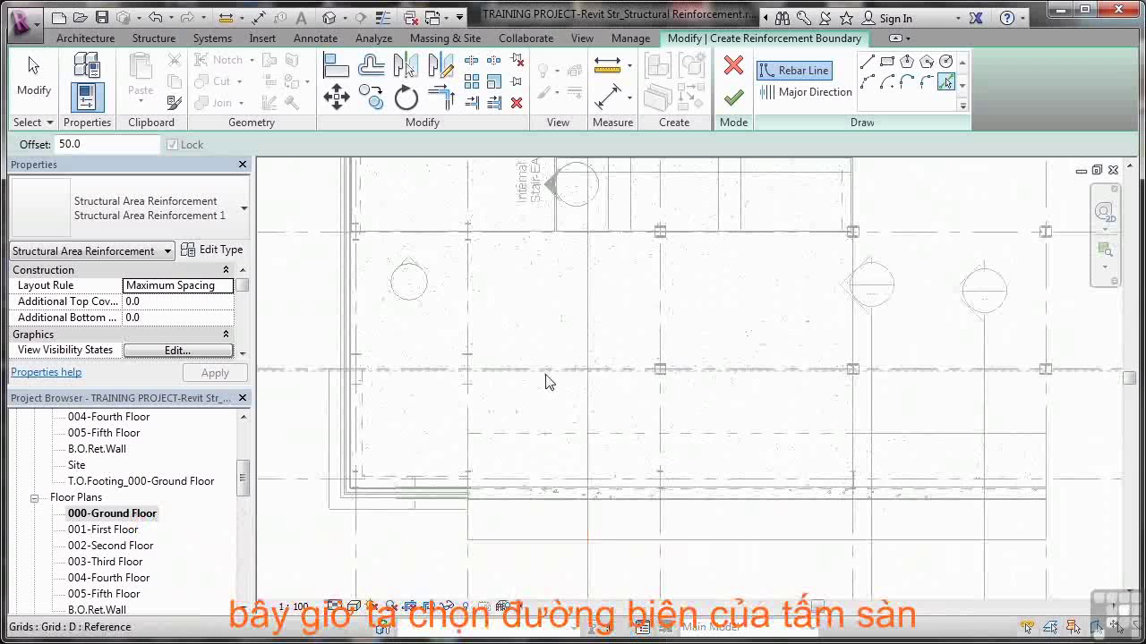
scroll(389, 395, "up", 2)
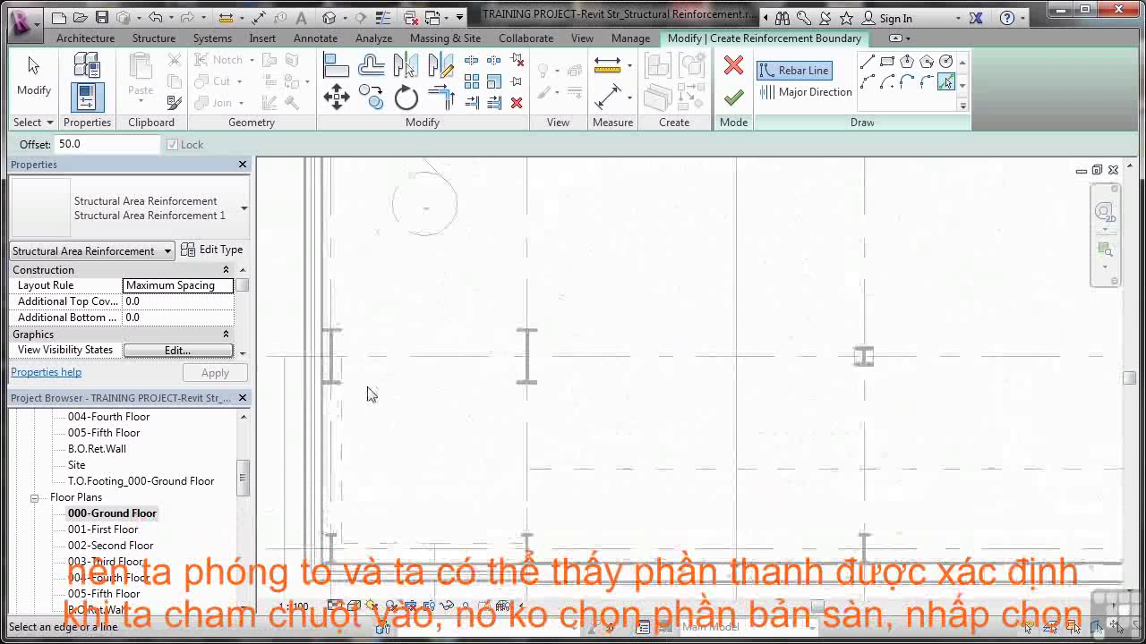
left_click(326, 412)
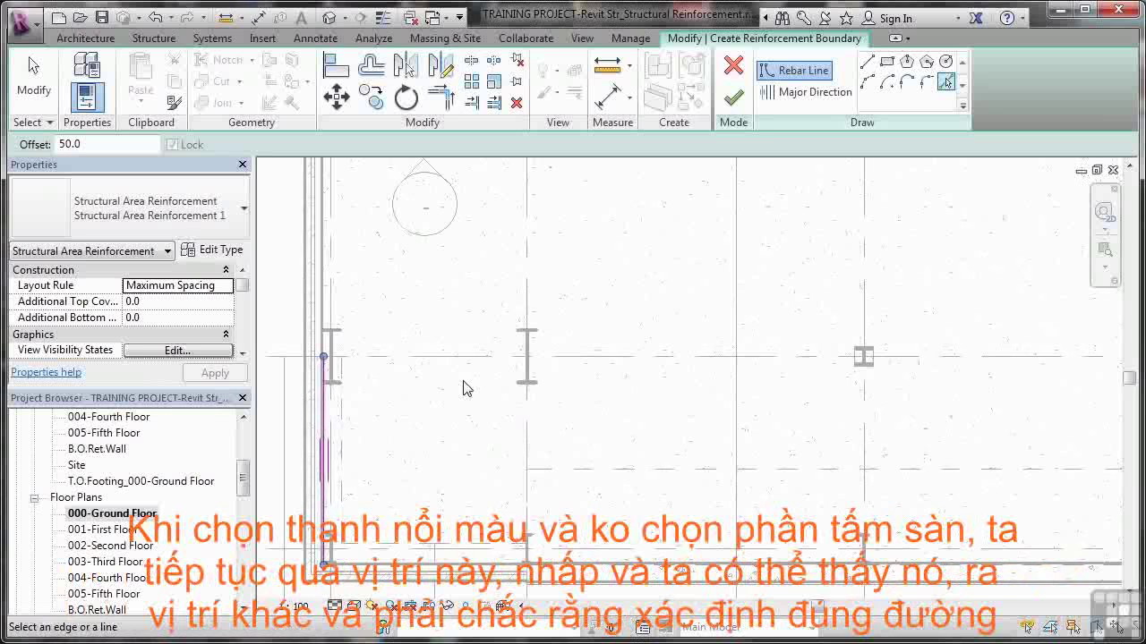
scroll(462, 388, "down", 2)
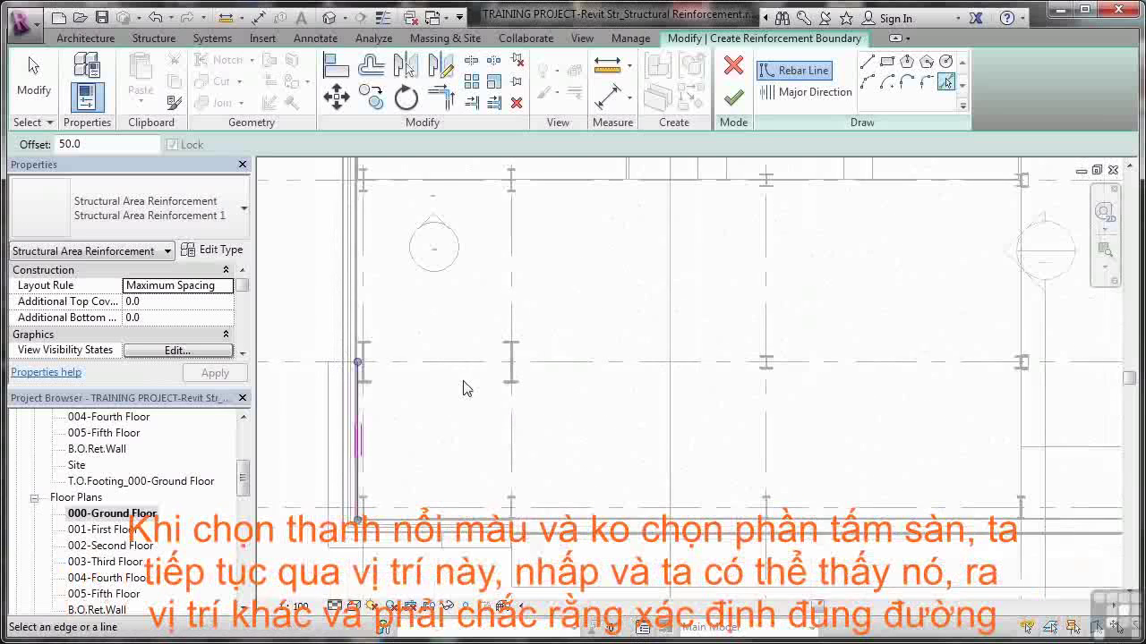
left_click(356, 280)
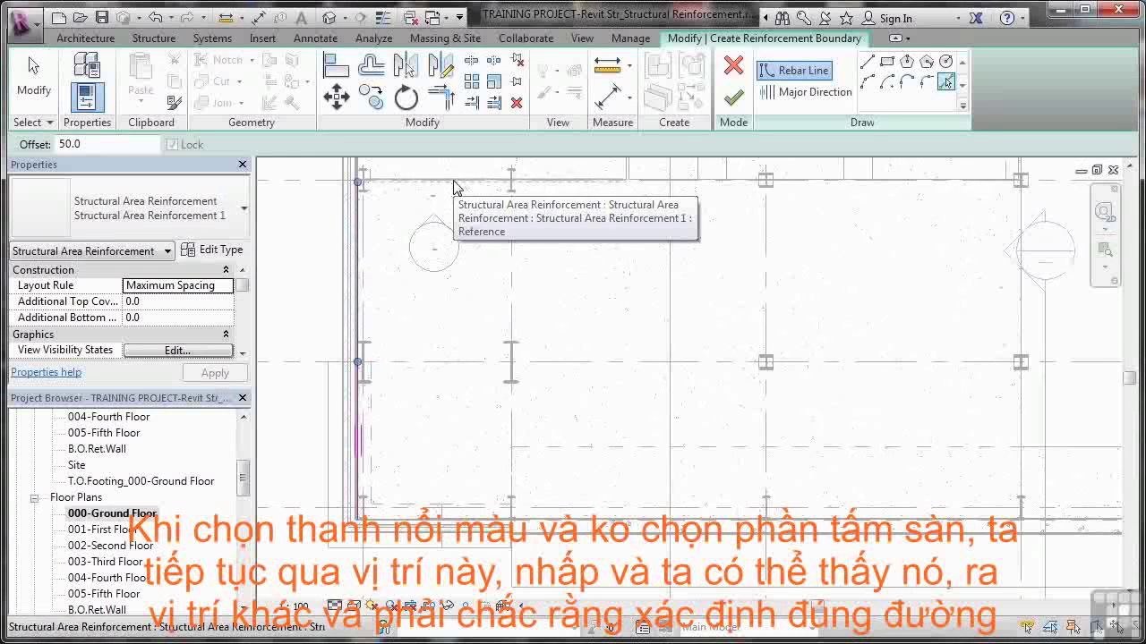
Step: Add offset boundary lines along the slab's grid C edge, picking both segments on either side of the stair wall
scroll(454, 182, "up", 4)
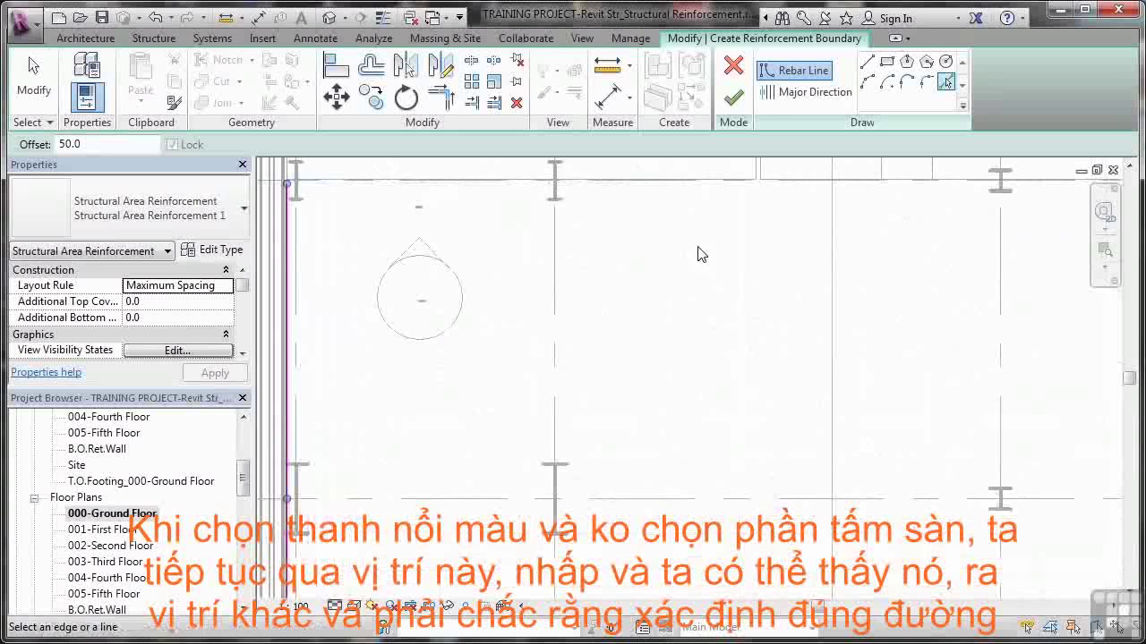
scroll(791, 244, "down", 3)
scroll(791, 251, "up", 2)
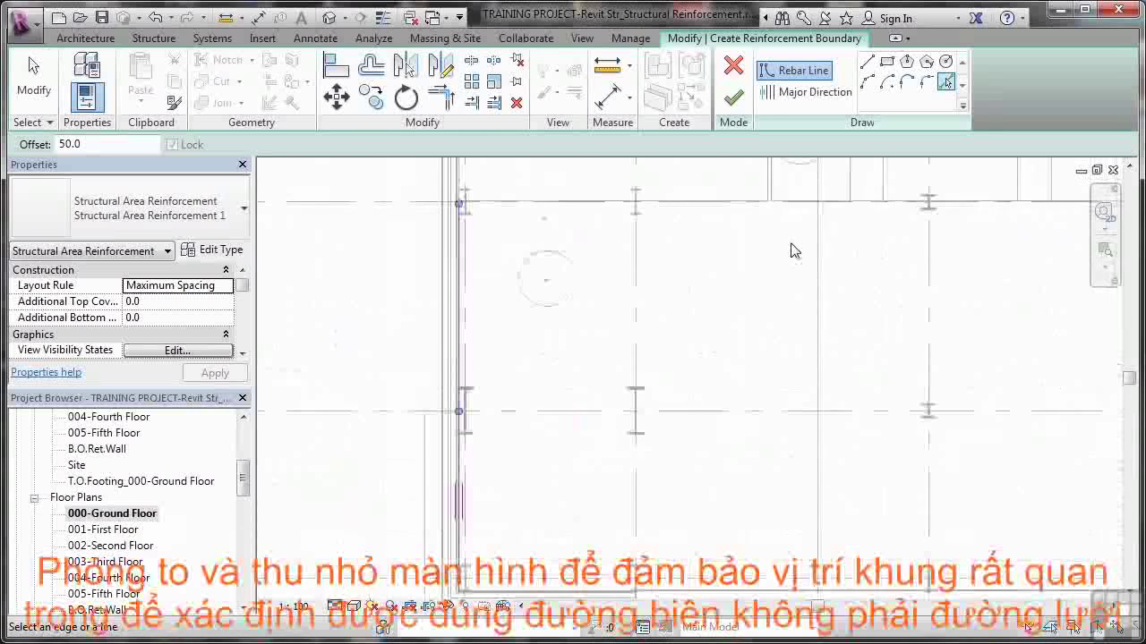
middle_click_drag(734, 258, 729, 419)
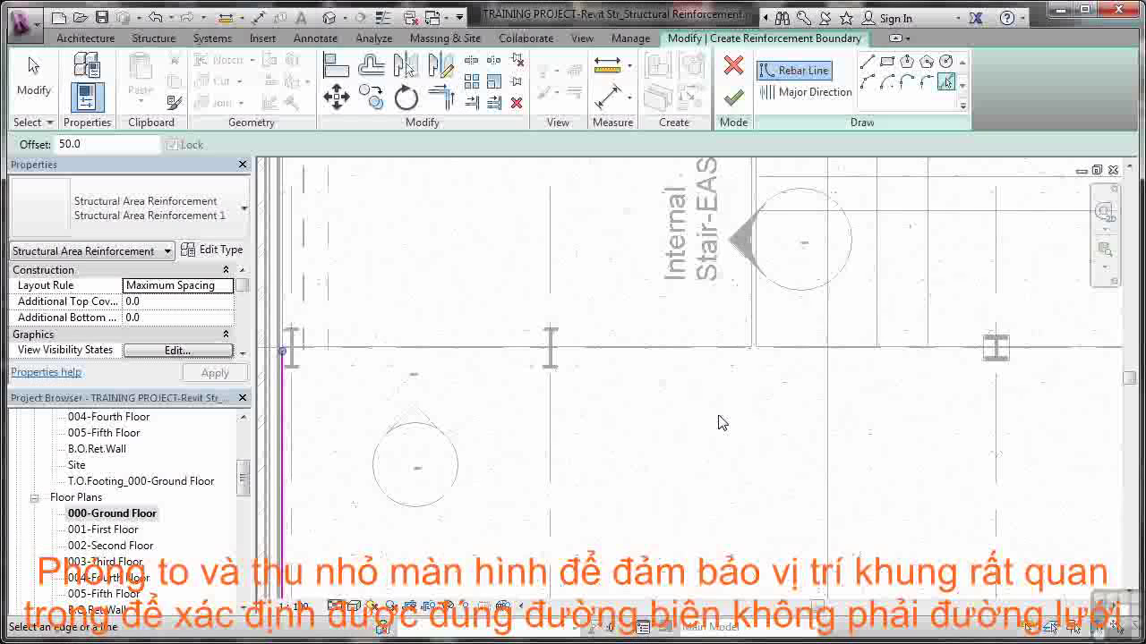
left_click(739, 354)
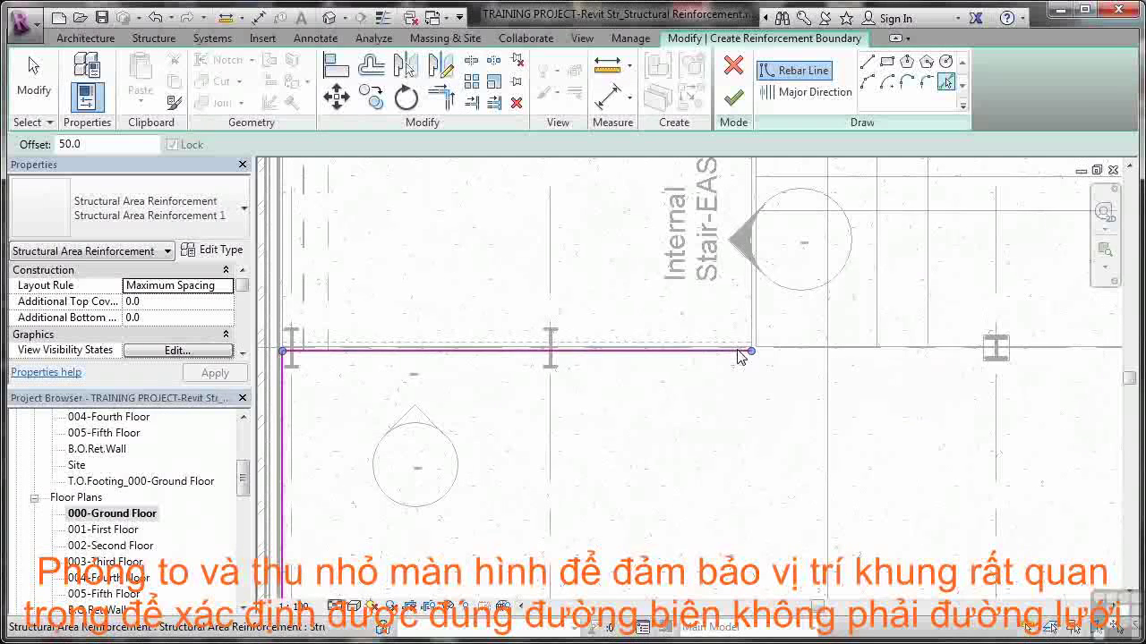
left_click(900, 356)
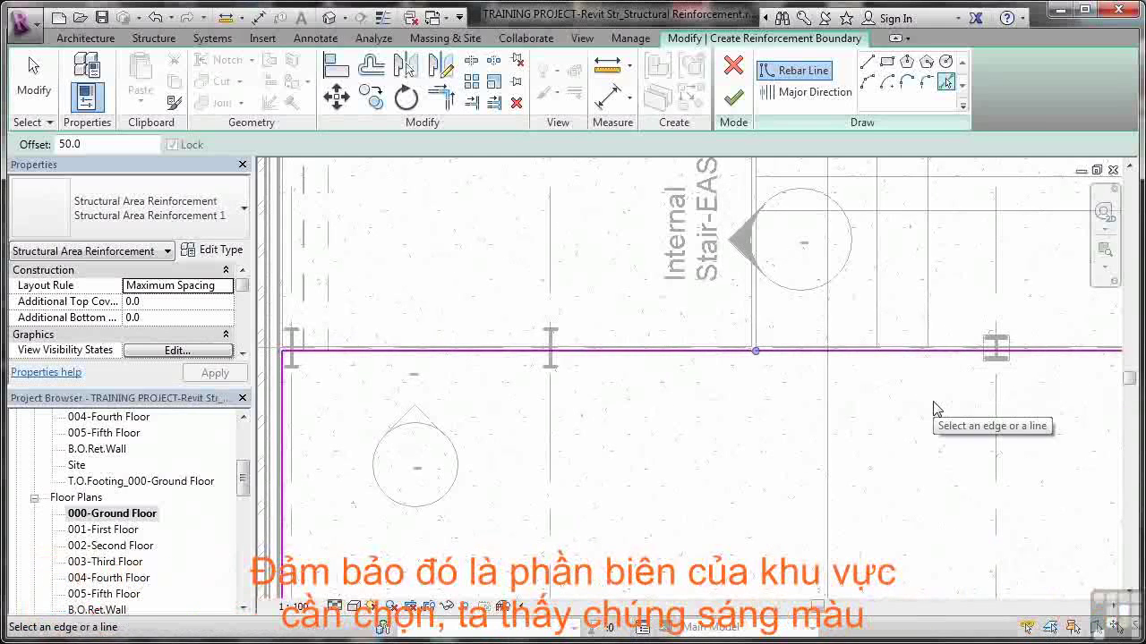
Step: Pick the slab's edge along grid 4 as the next offset boundary line
scroll(935, 407, "down", 2)
middle_click_drag(997, 450, 635, 450)
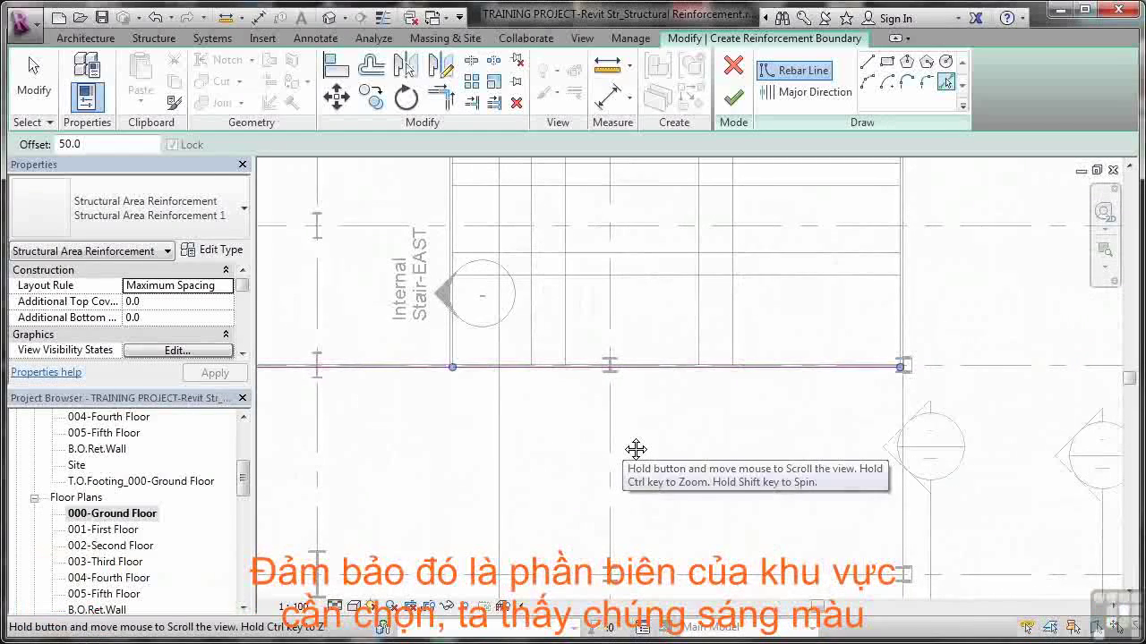
scroll(671, 438, "down", 2)
middle_click_drag(681, 486, 723, 389)
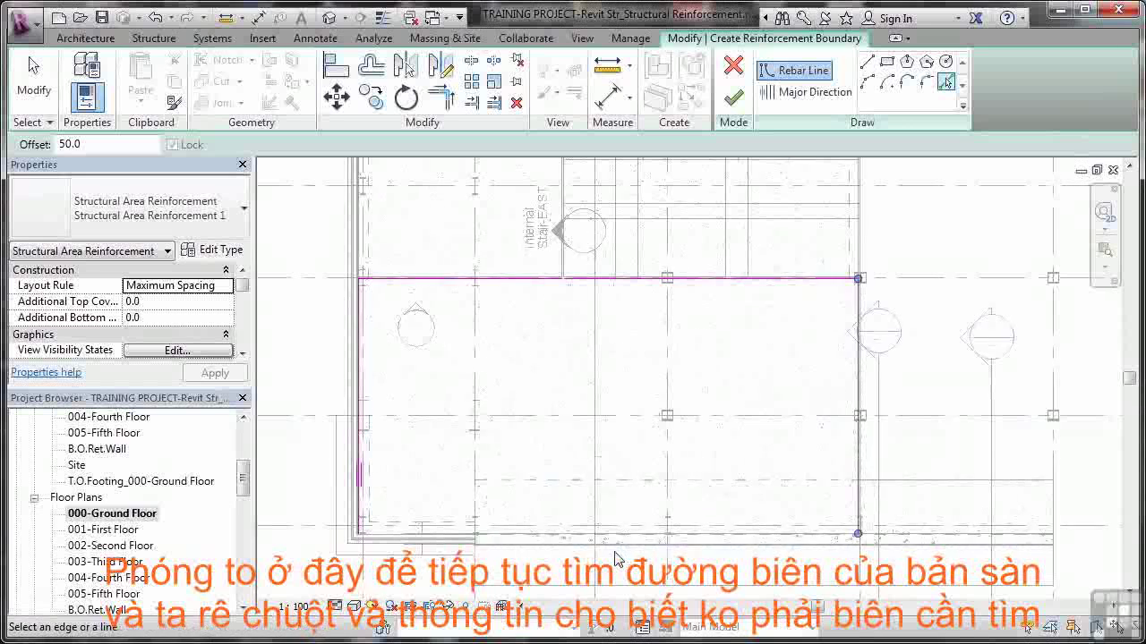
Step: Pick the short slab edge near grid E between grids 1 and 2, and extend it to meet the grid 4 boundary line
scroll(616, 558, "up", 3)
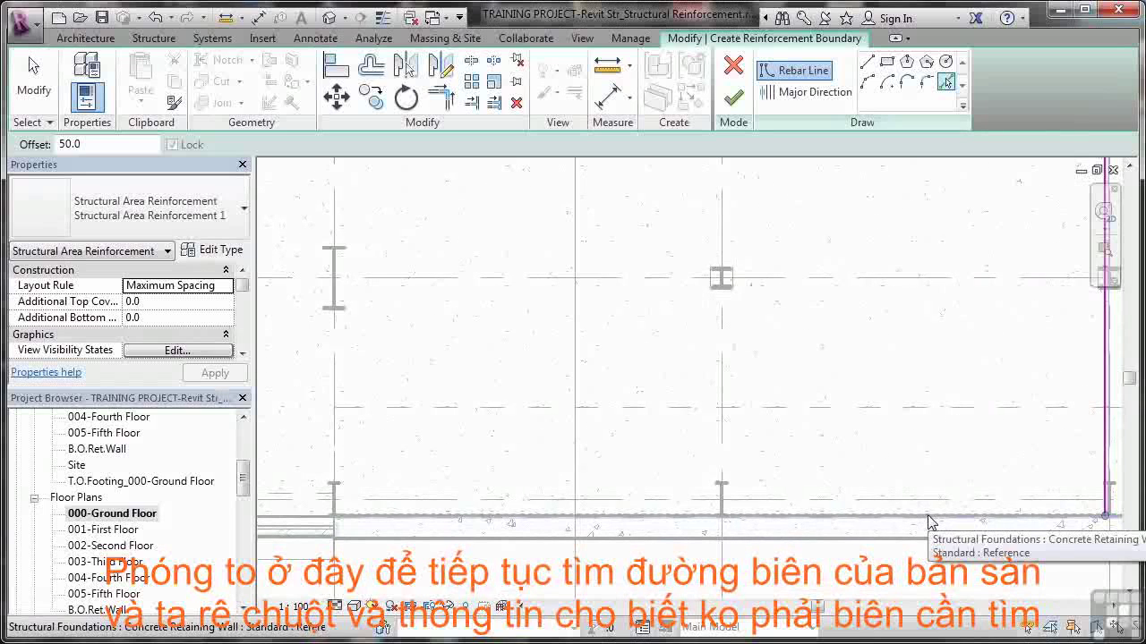
scroll(809, 501, "down", 3)
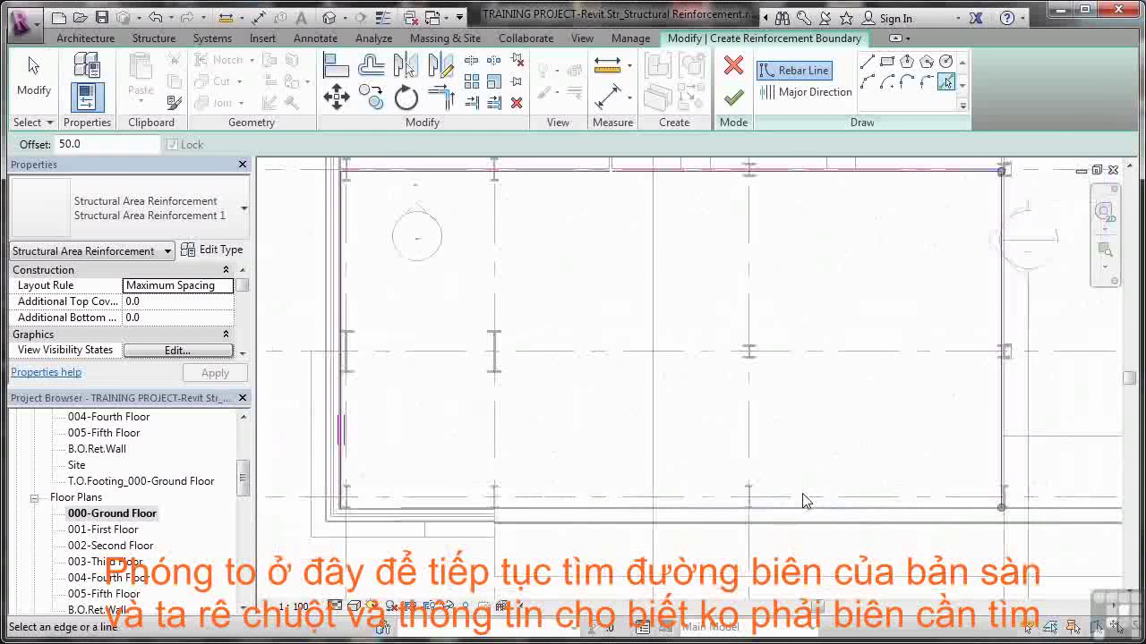
left_click(372, 512)
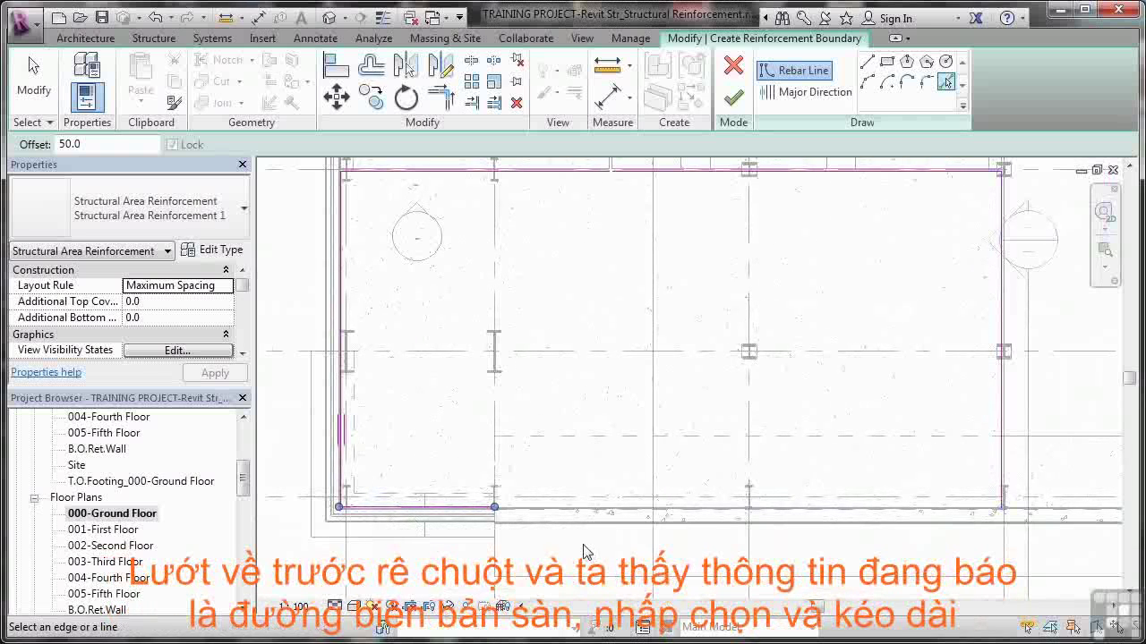
scroll(584, 553, "up", 2)
left_click_drag(448, 488, 1066, 490)
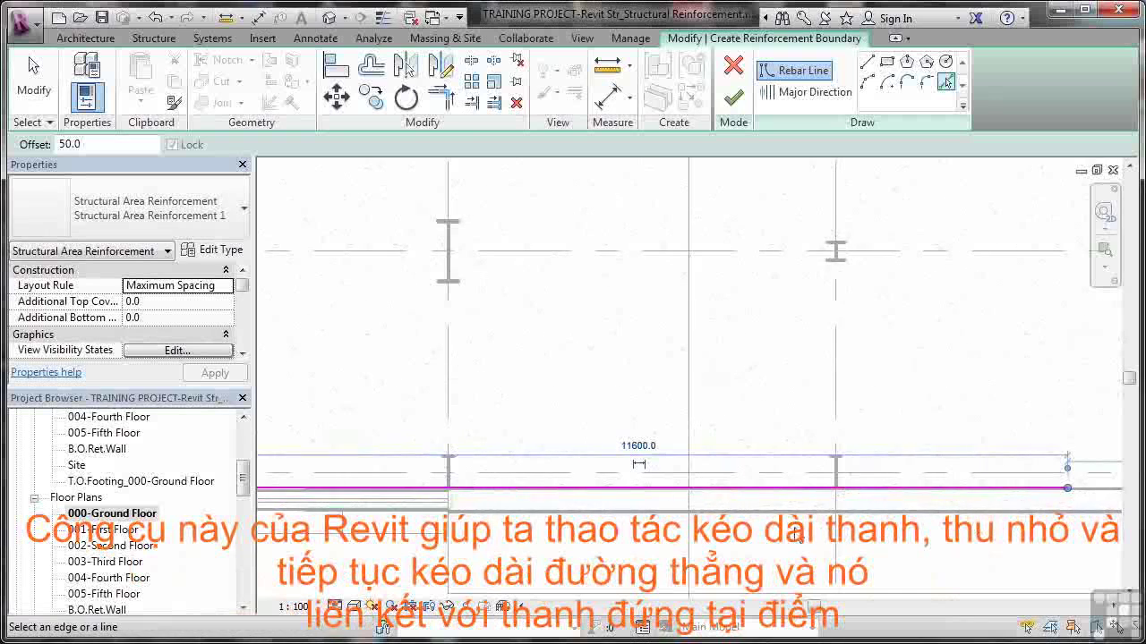
middle_click_drag(1111, 536, 678, 527)
scroll(679, 527, "up", 1)
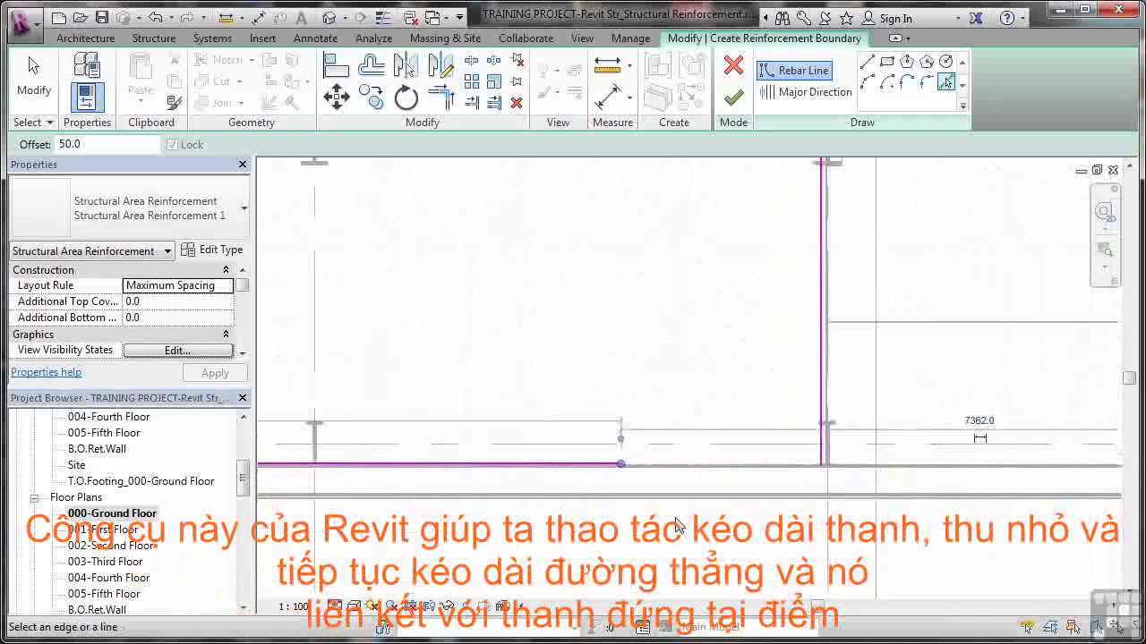
scroll(676, 525, "up", 1)
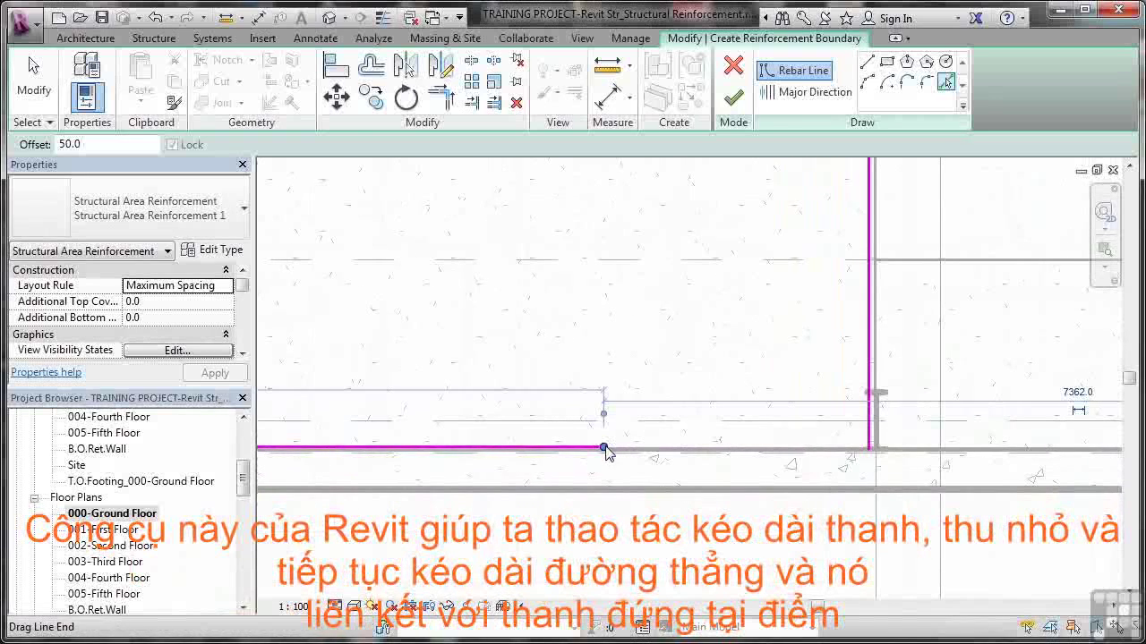
left_click_drag(605, 449, 867, 448)
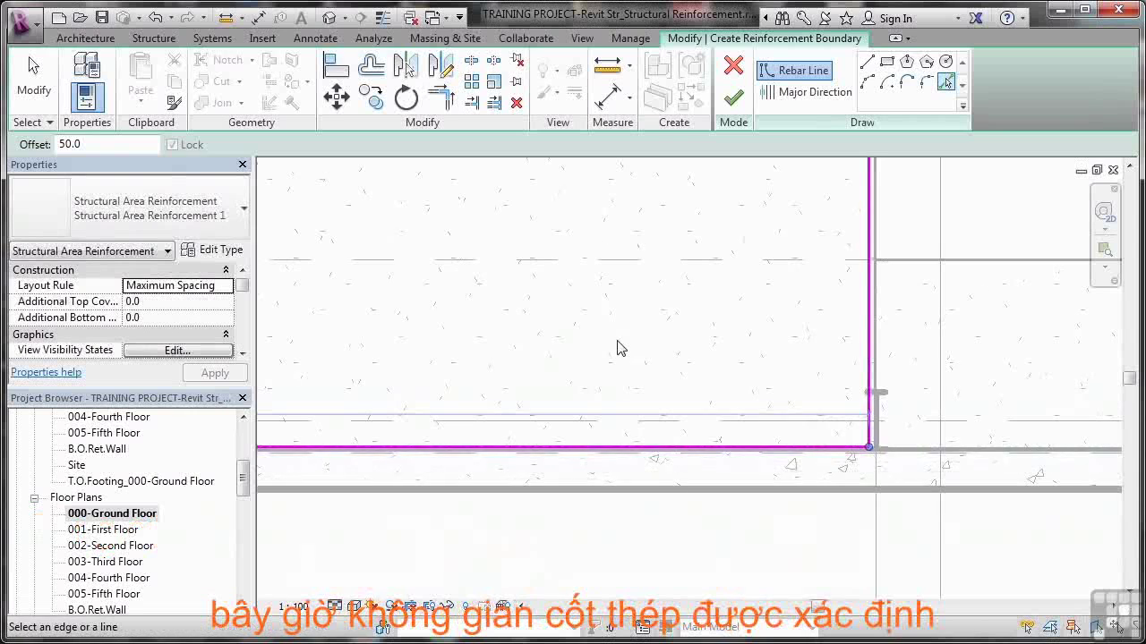
Step: Try to finish the boundary sketch, show the lines that cause the intersection error, and return to sketching
scroll(618, 345, "down", 1)
scroll(617, 345, "down", 1)
scroll(537, 294, "up", 1)
middle_click_drag(537, 294, 755, 457)
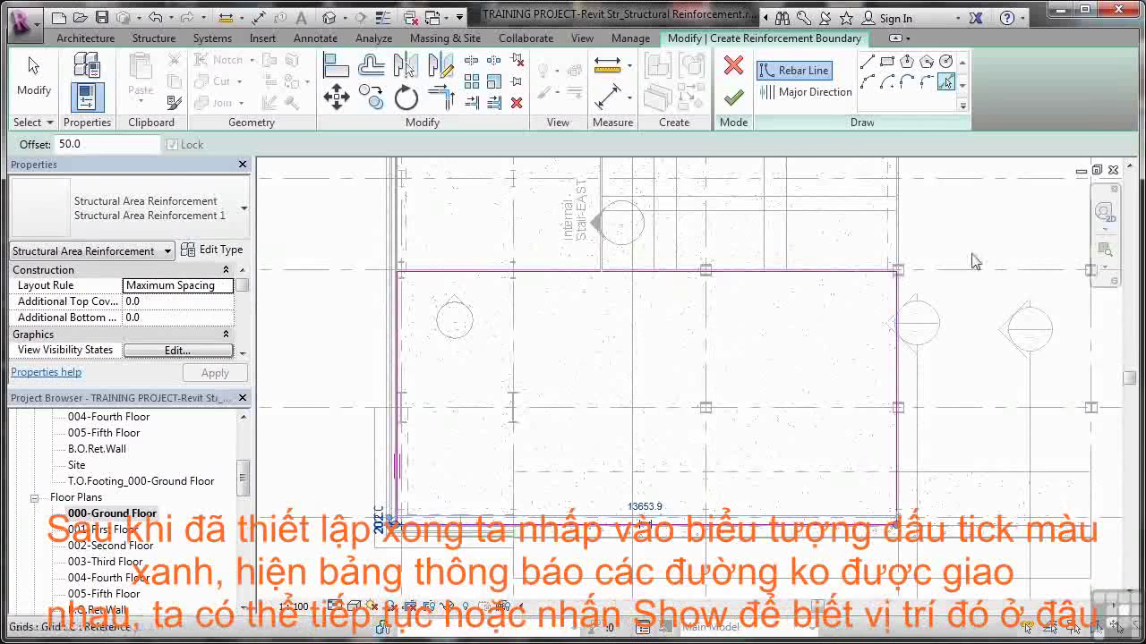
left_click(739, 106)
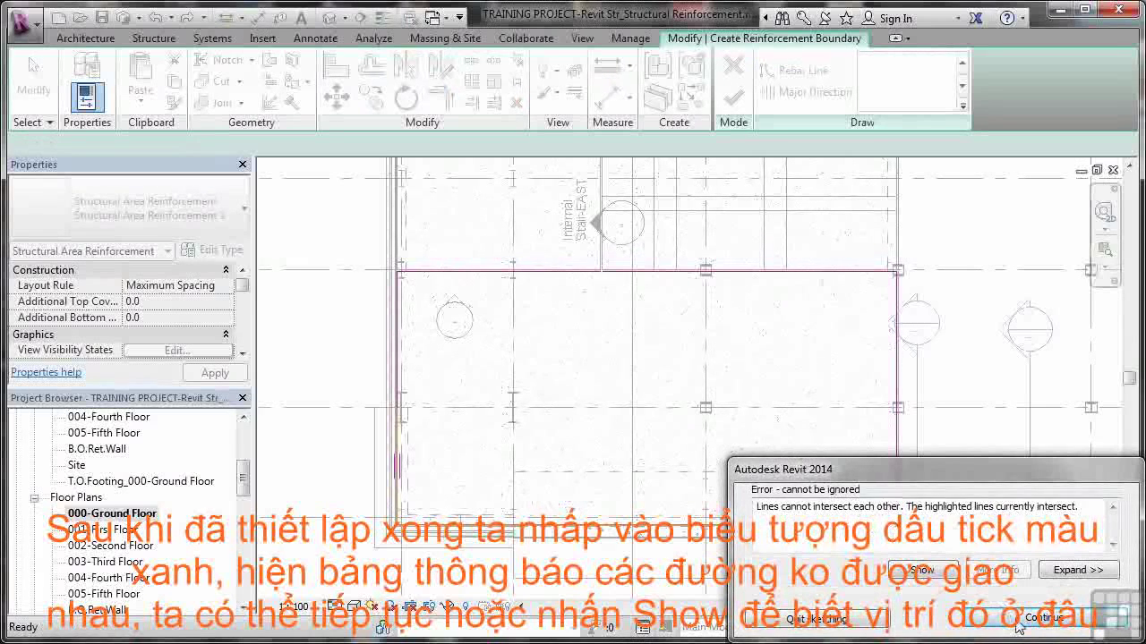
left_click(936, 574)
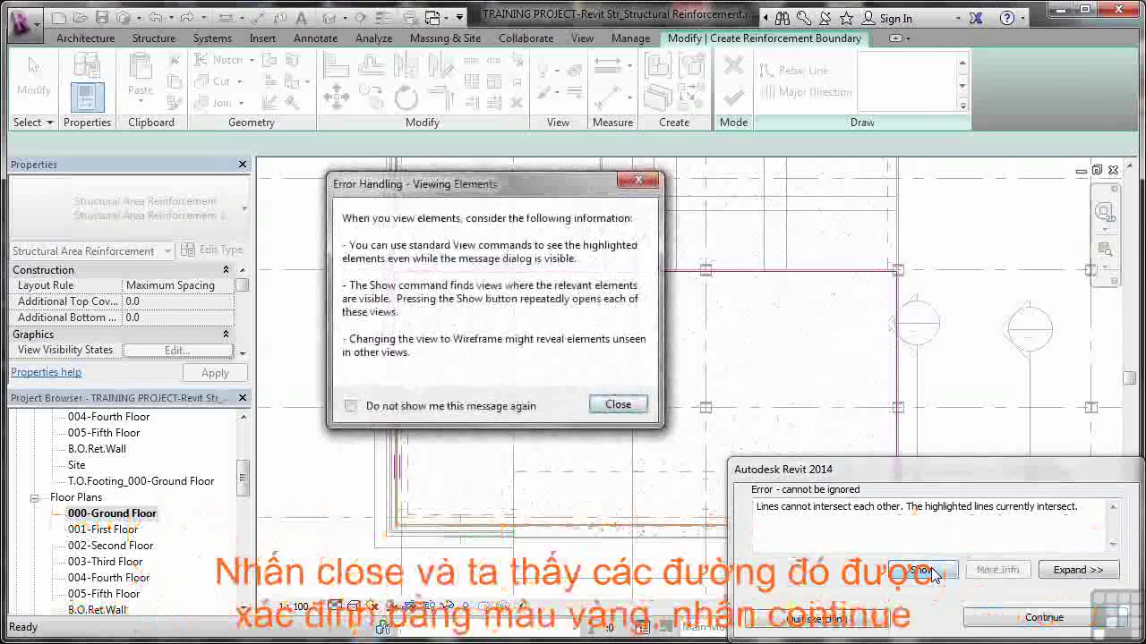
left_click(616, 405)
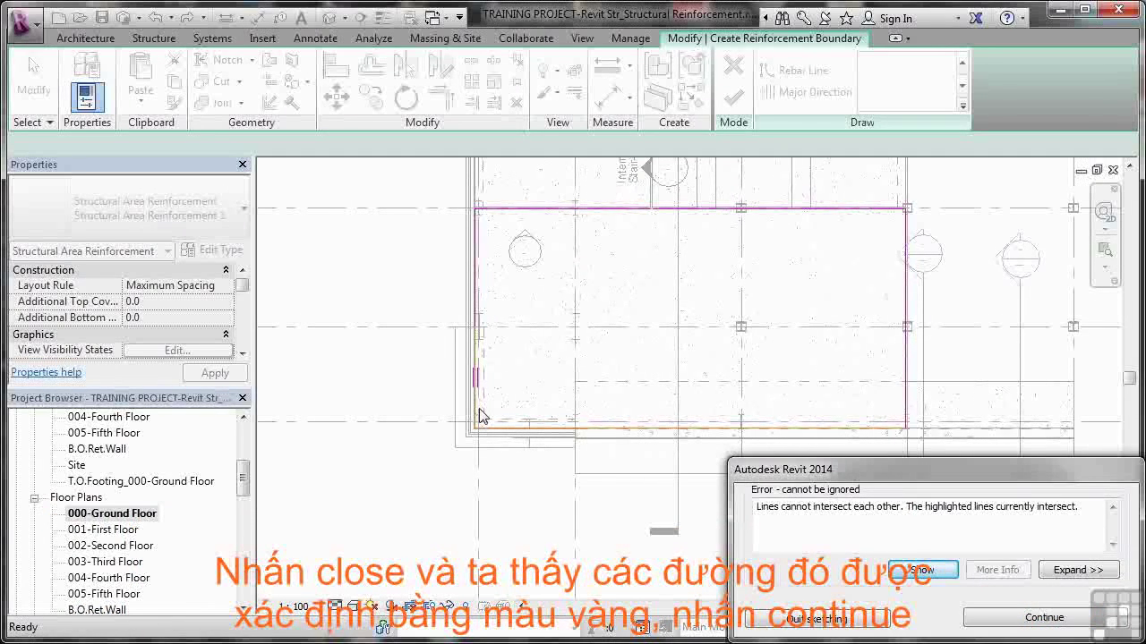
left_click(1034, 614)
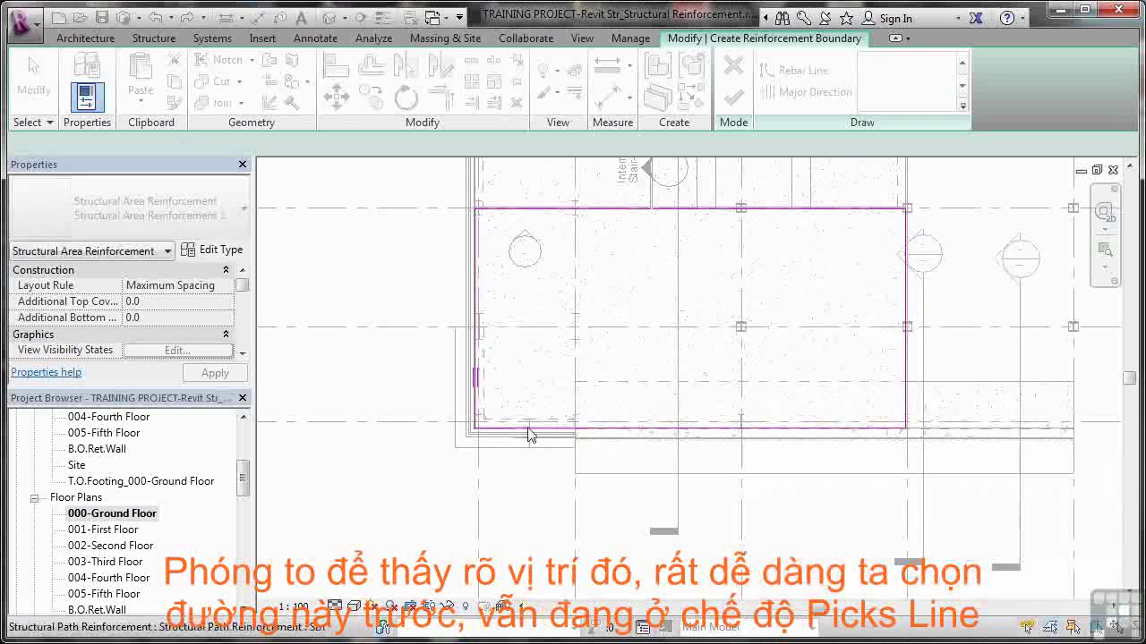
scroll(528, 434, "up", 5)
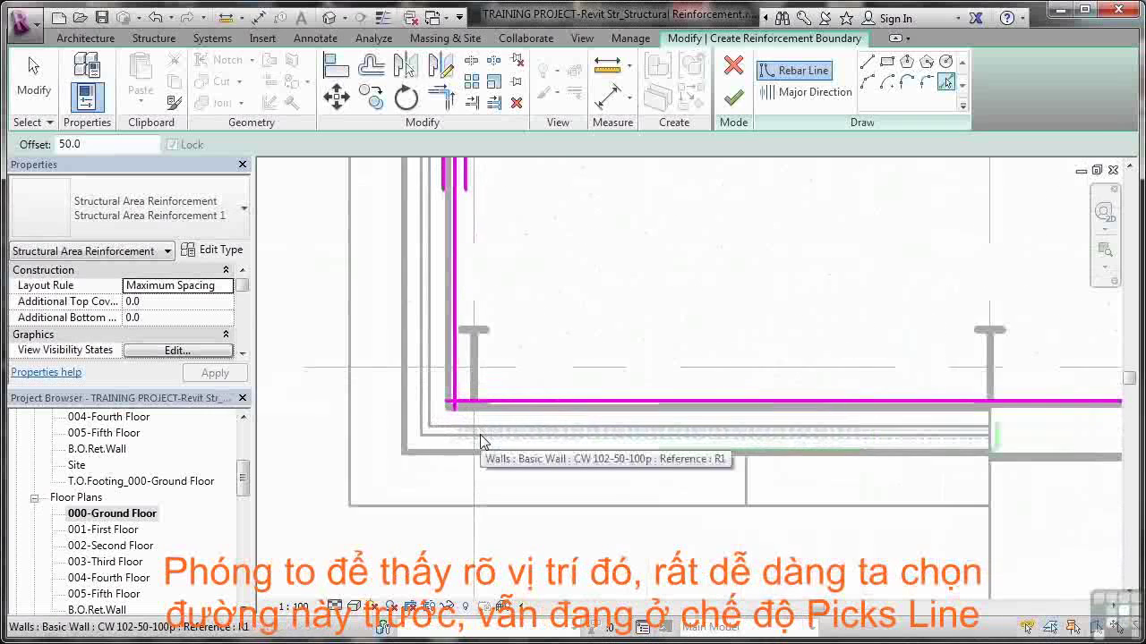
scroll(481, 441, "up", 4)
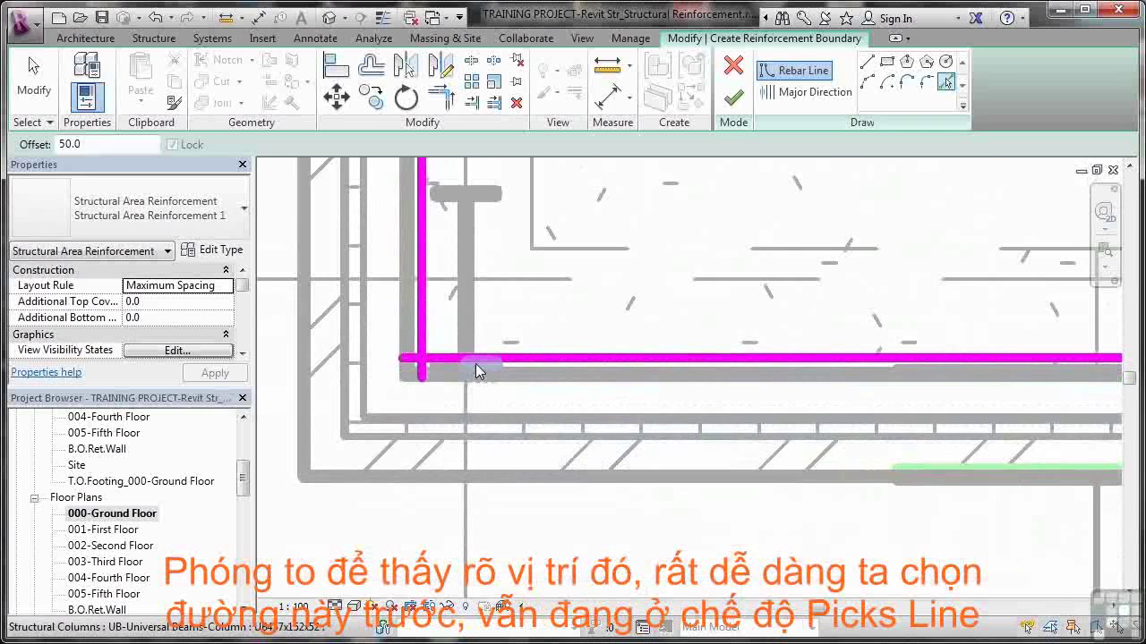
left_click(518, 357)
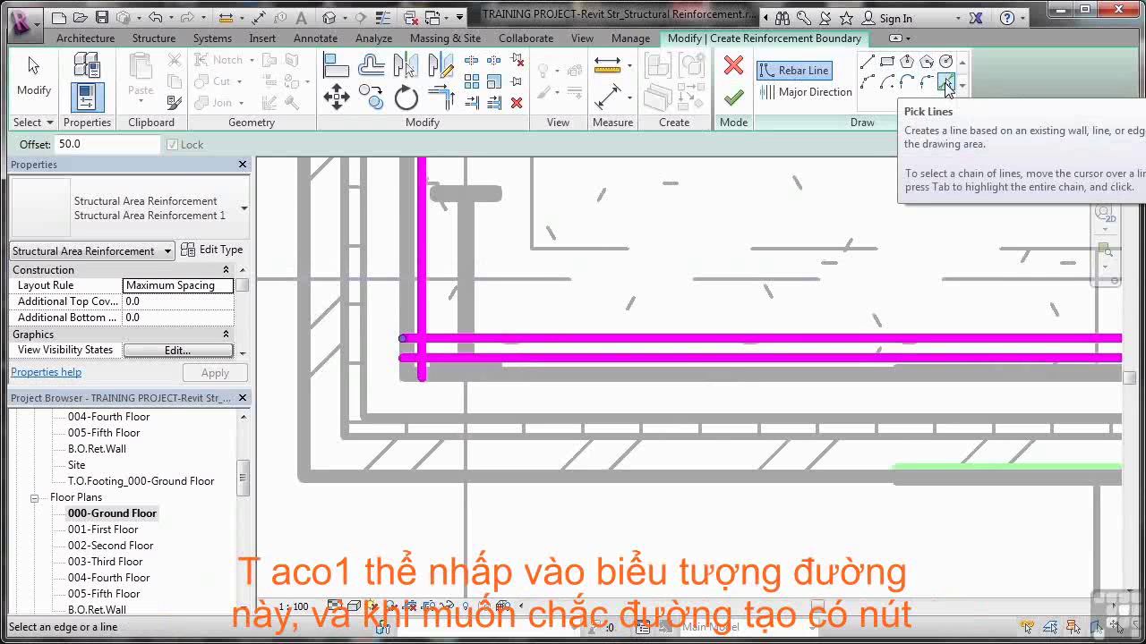
left_click(866, 61)
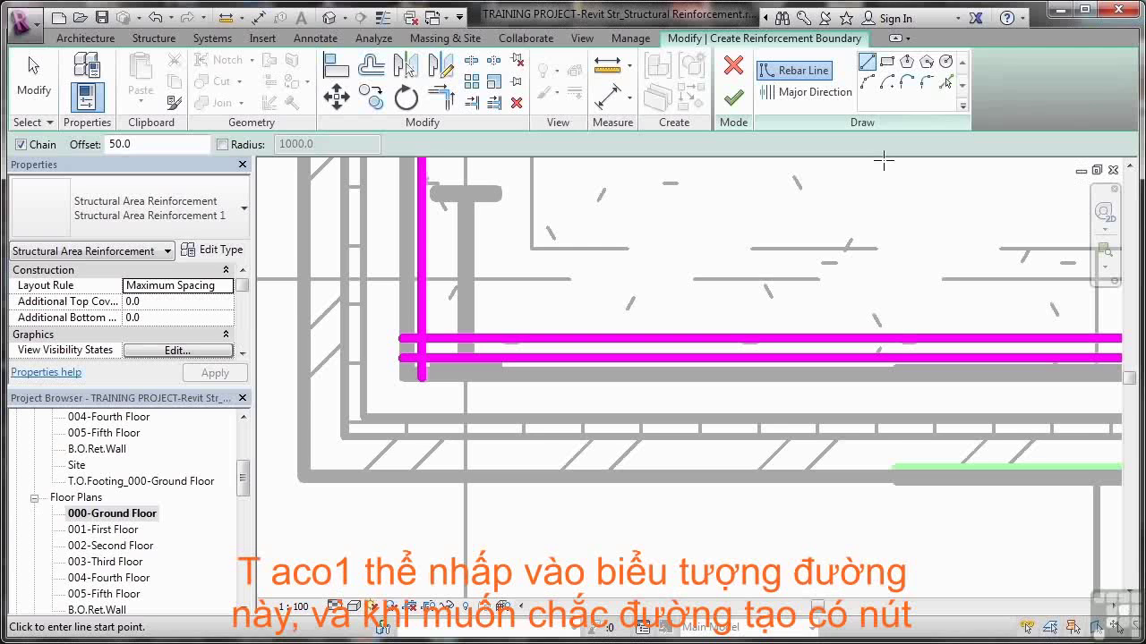
key("Escape")
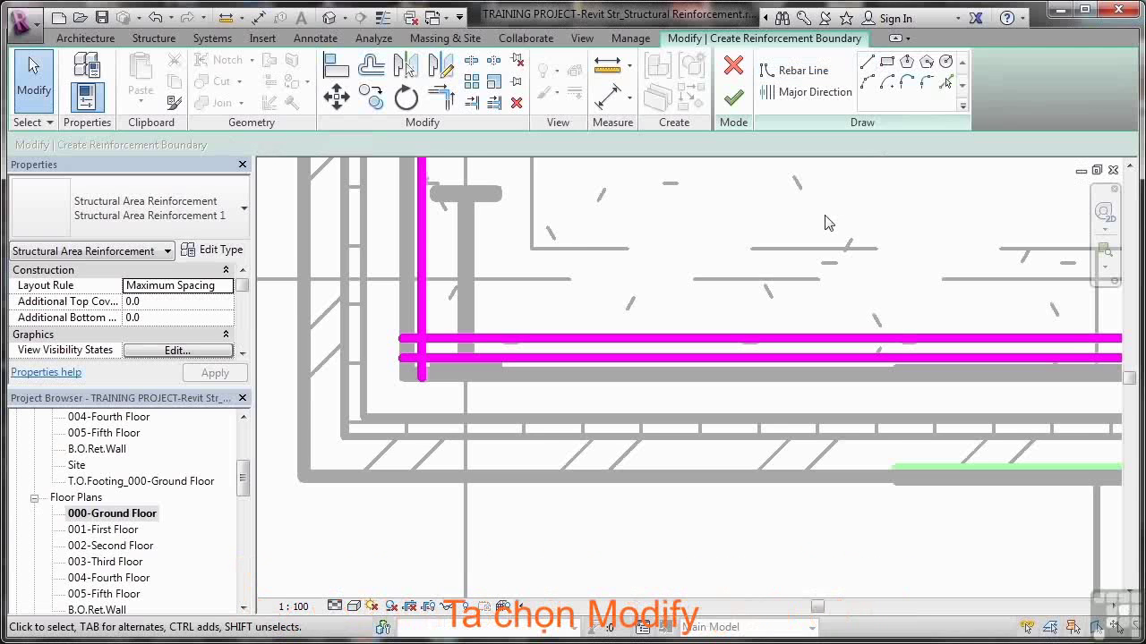
left_click(502, 338)
key("Delete")
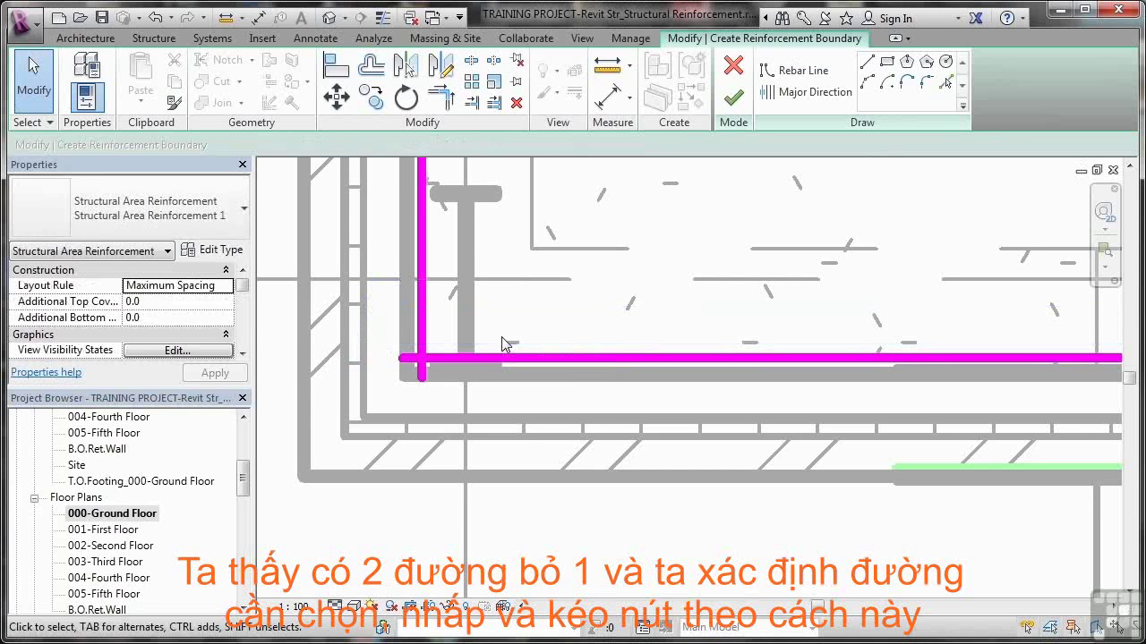
Step: Shorten the two crossing boundary lines at the slab corner near grids 1 and E so their endpoints meet
left_click(459, 357)
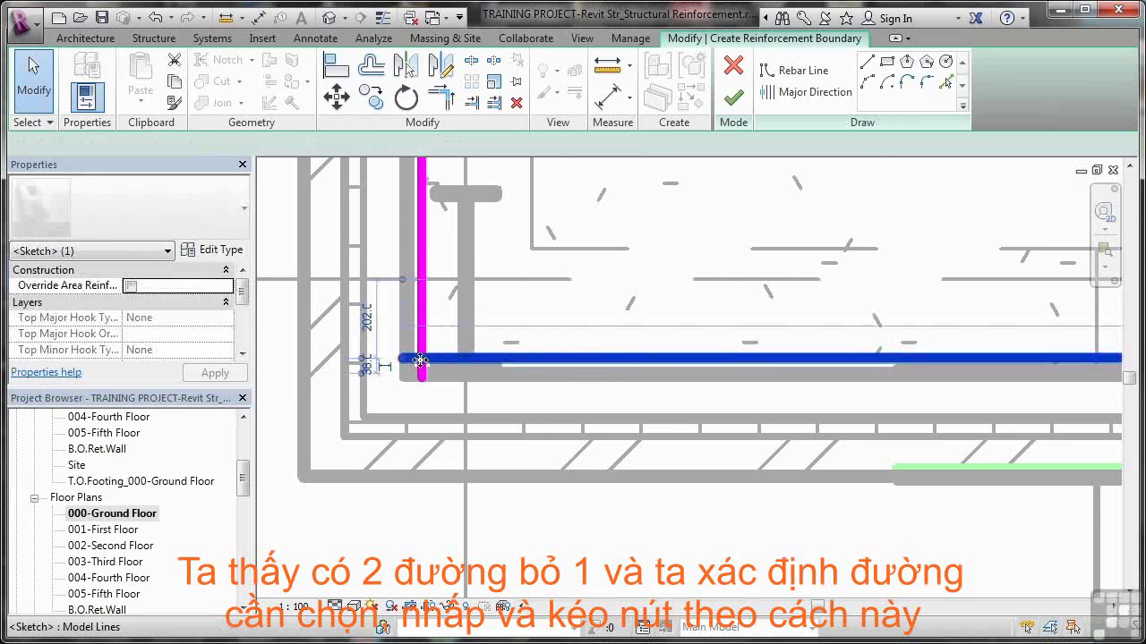
left_click_drag(403, 362, 420, 360)
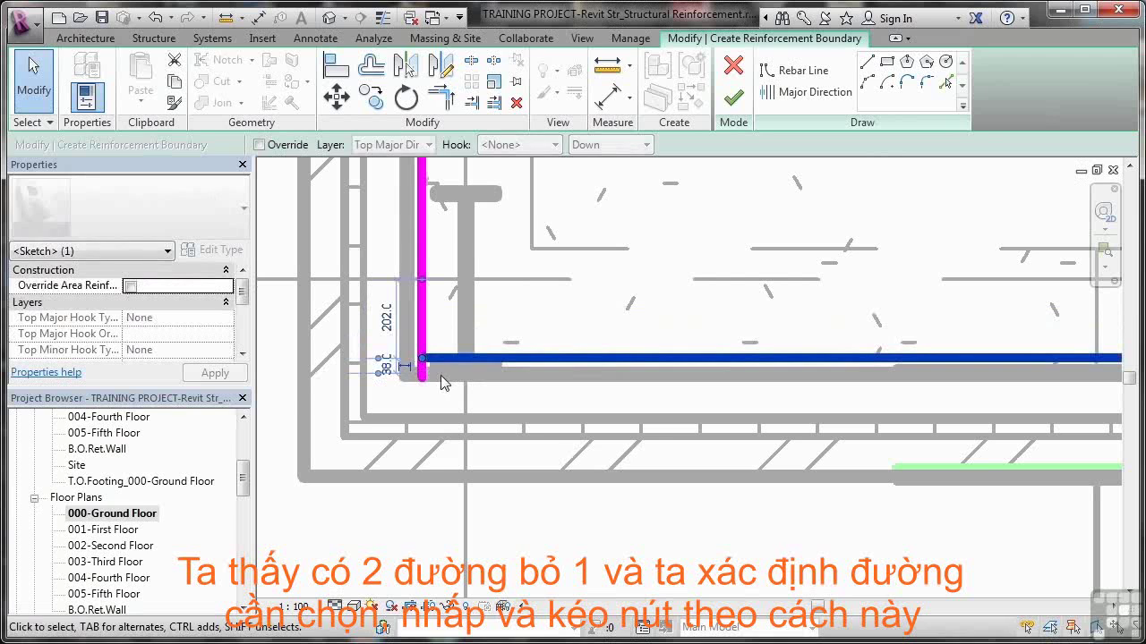
left_click(438, 375)
left_click(422, 365)
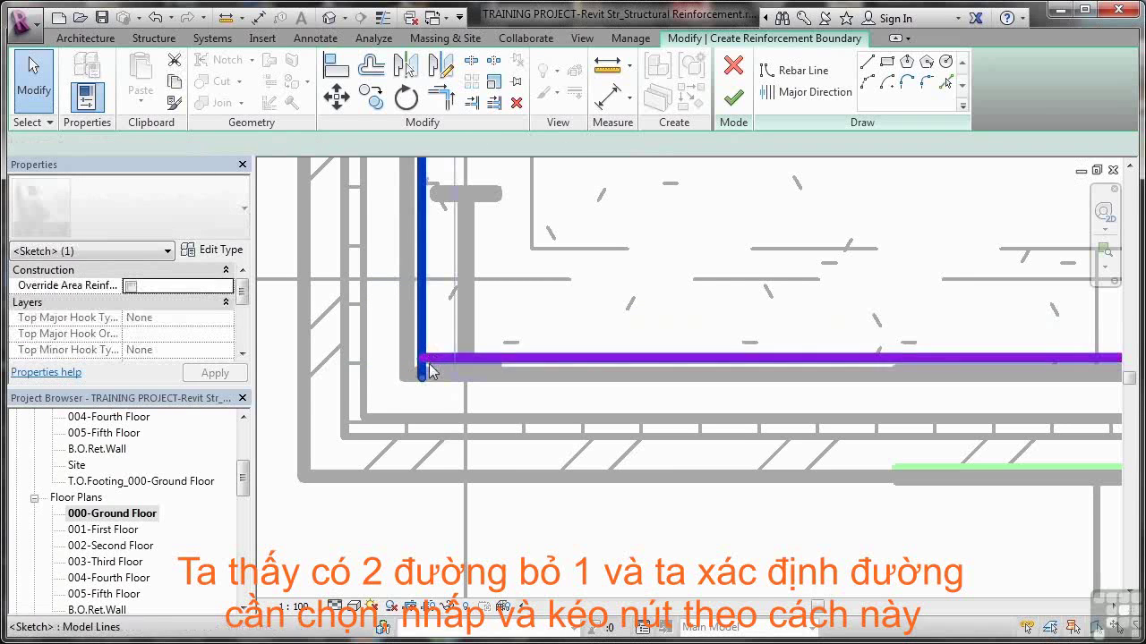
left_click_drag(423, 378, 422, 359)
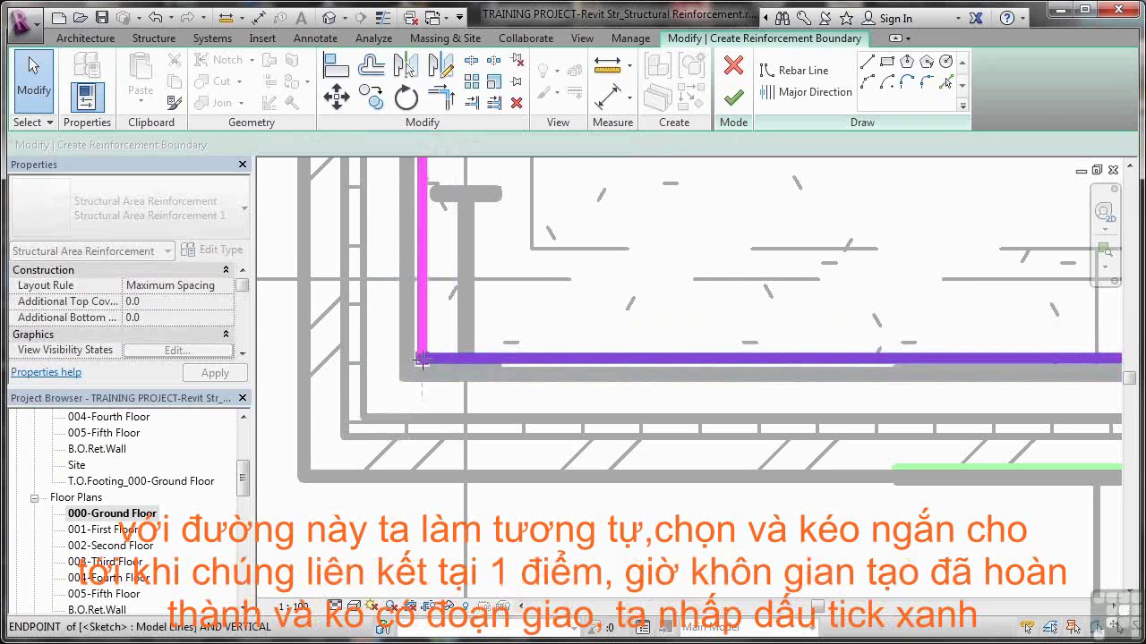
left_click(524, 337)
Step: Try again to finish the reinforcement boundary sketch, and continue sketching to deal with the open loop
scroll(532, 322, "down", 3)
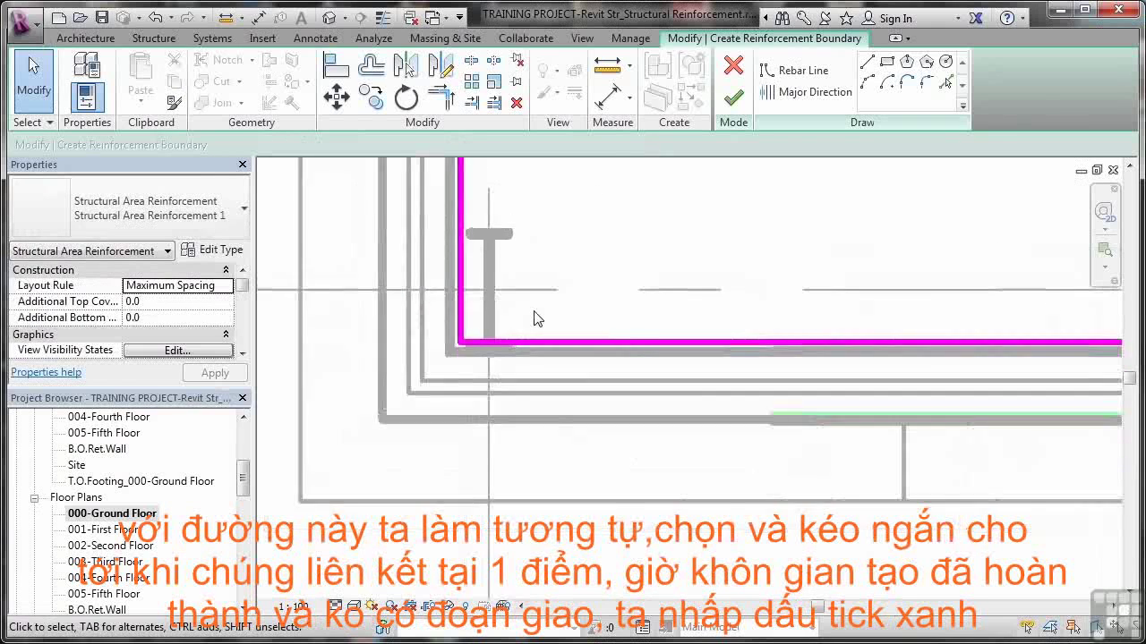
scroll(606, 287, "down", 2)
middle_click_drag(606, 287, 562, 407)
scroll(560, 420, "down", 2)
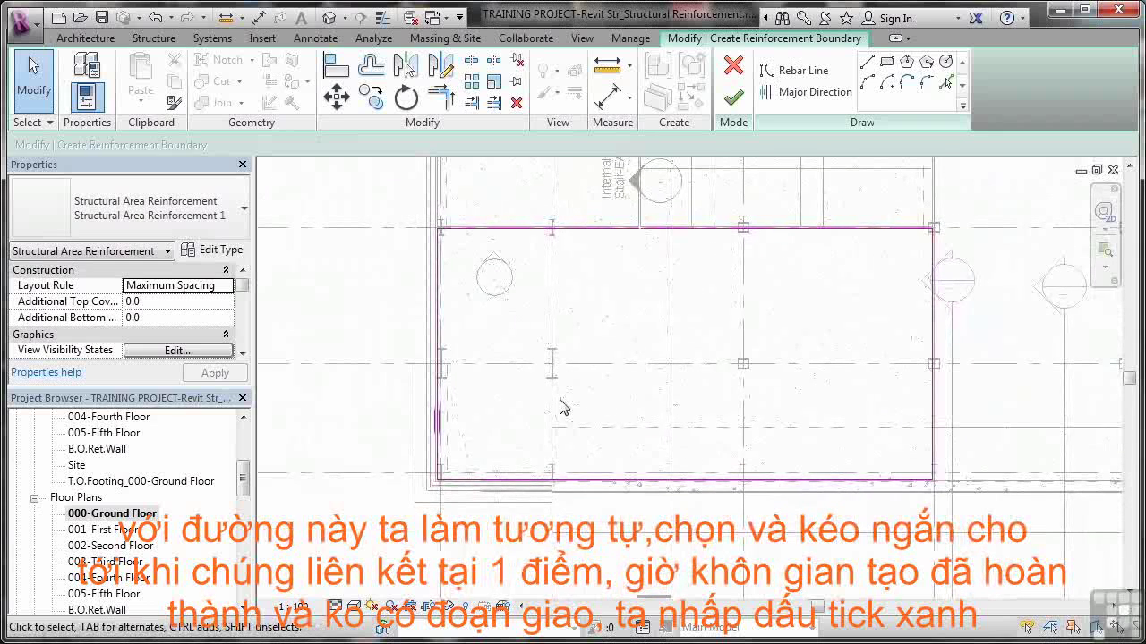
left_click(733, 104)
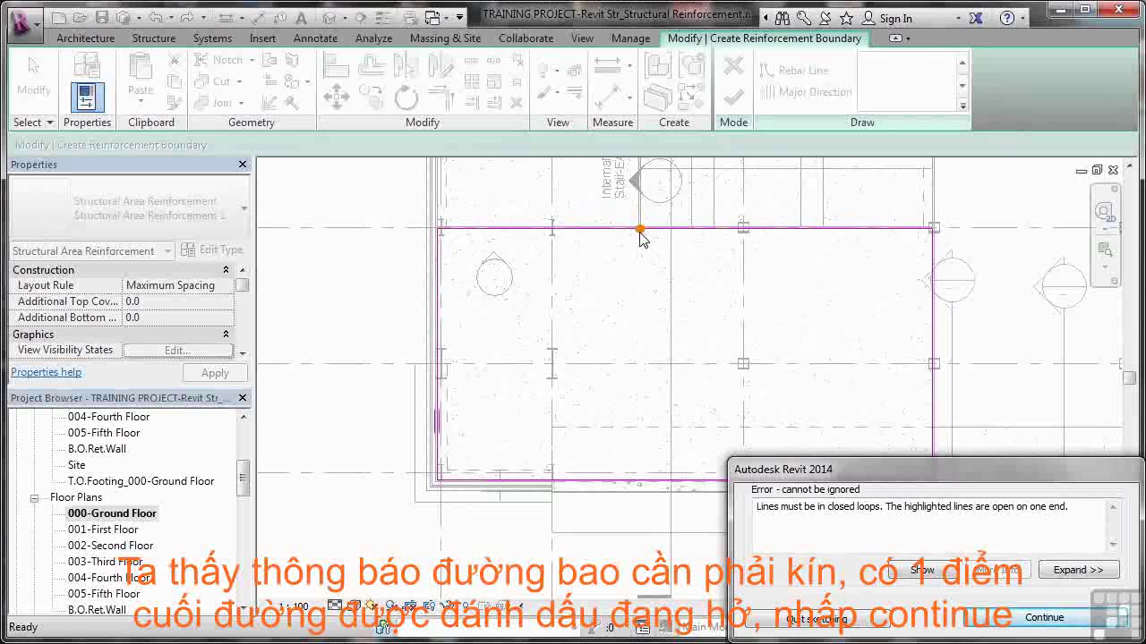
left_click(995, 616)
Step: Extend the boundary line along grid C across the gap at the stair wall to join the adjacent segment's endpoint
scroll(640, 239, "up", 2)
scroll(641, 238, "up", 4)
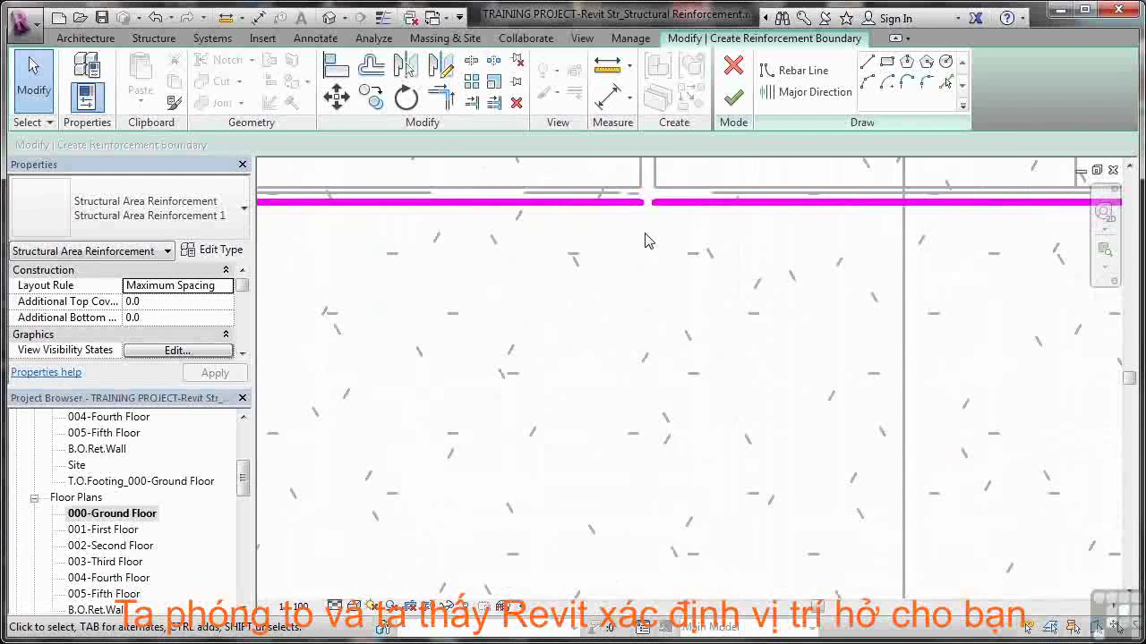
left_click(40, 97)
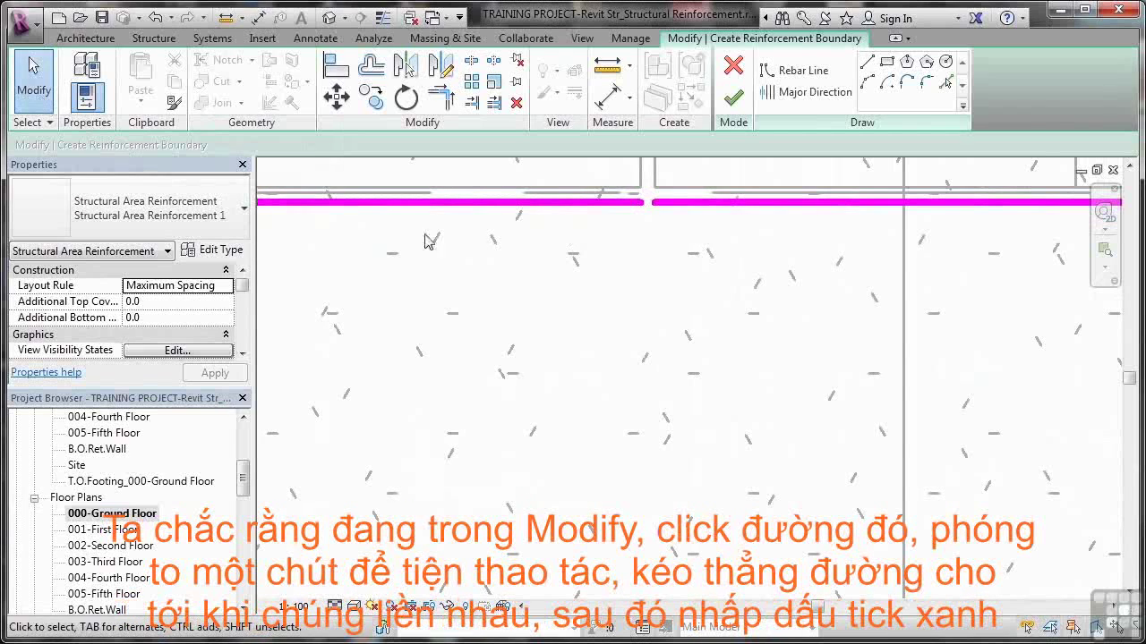
left_click(634, 203)
scroll(644, 220, "up", 1)
scroll(648, 219, "up", 1)
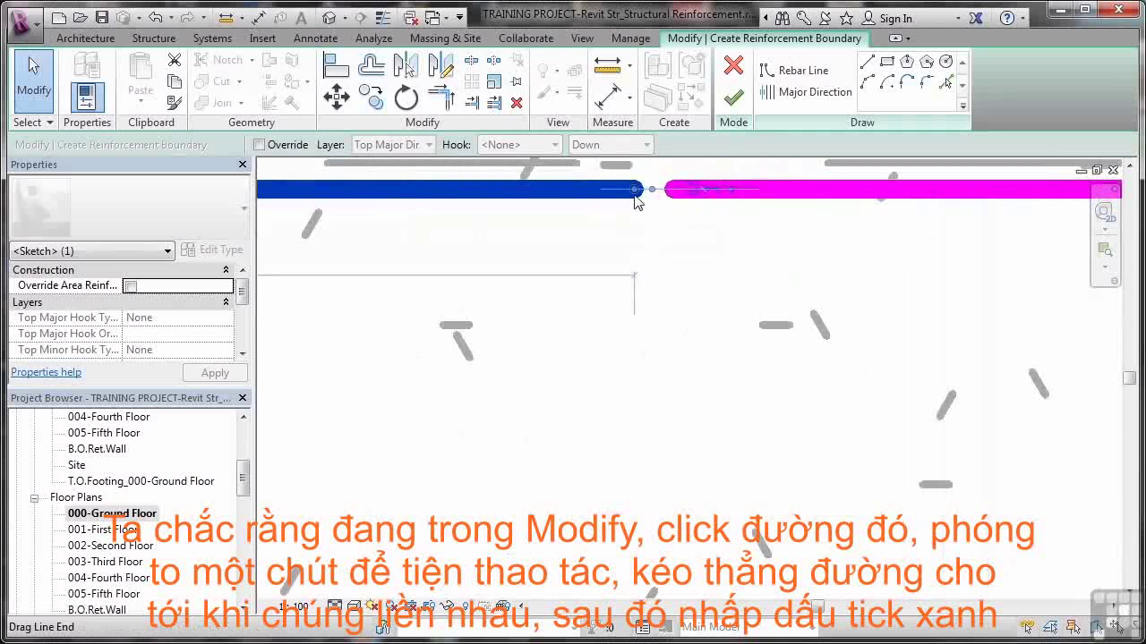
left_click_drag(633, 197, 673, 190)
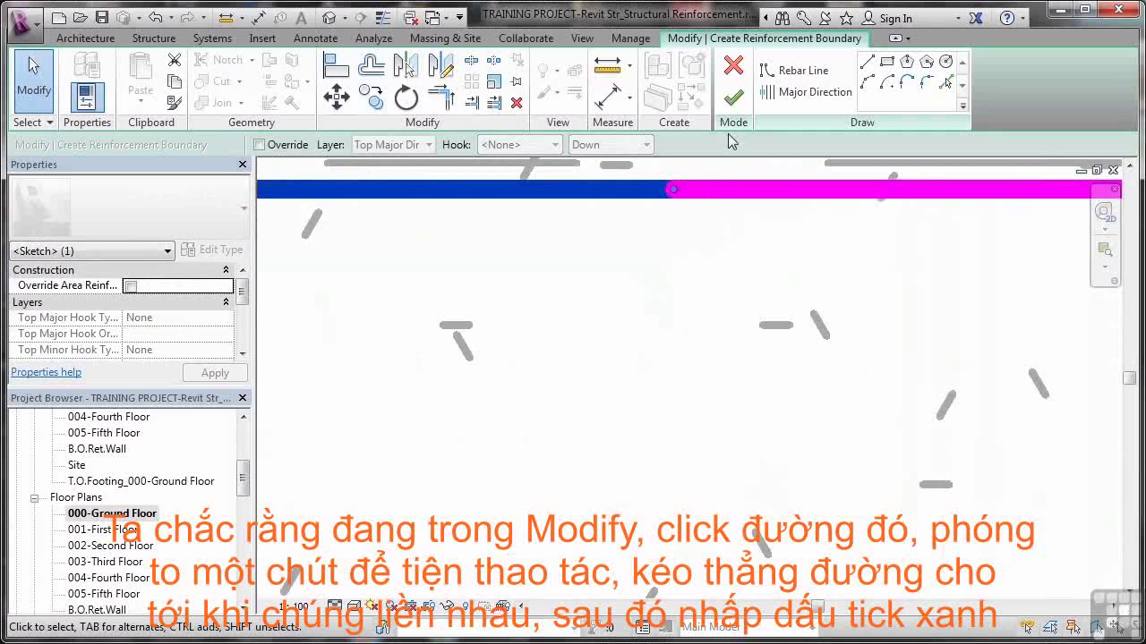
Step: Finish the boundary sketch to create the slab's area reinforcement, and deselect it
left_click(733, 97)
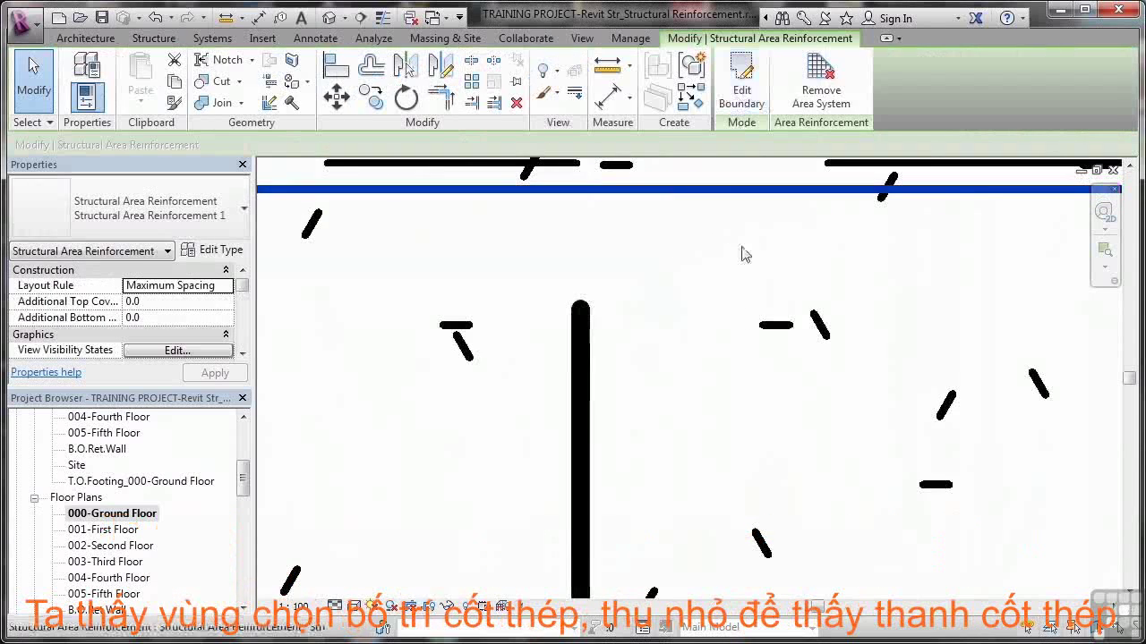
scroll(745, 435, "down", 6)
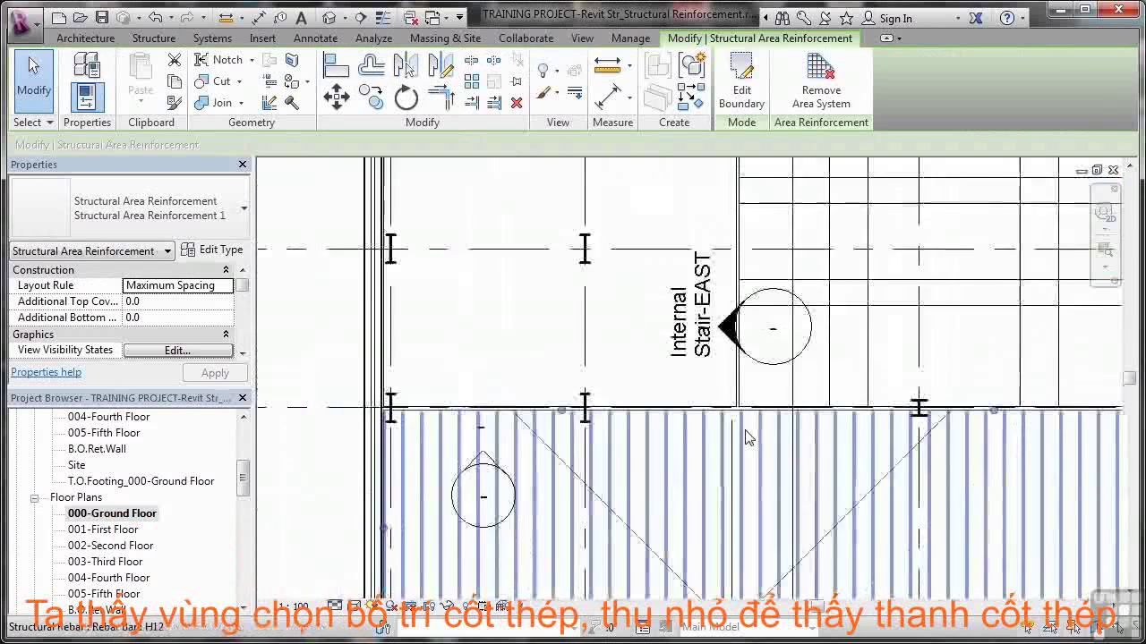
scroll(750, 437, "down", 5)
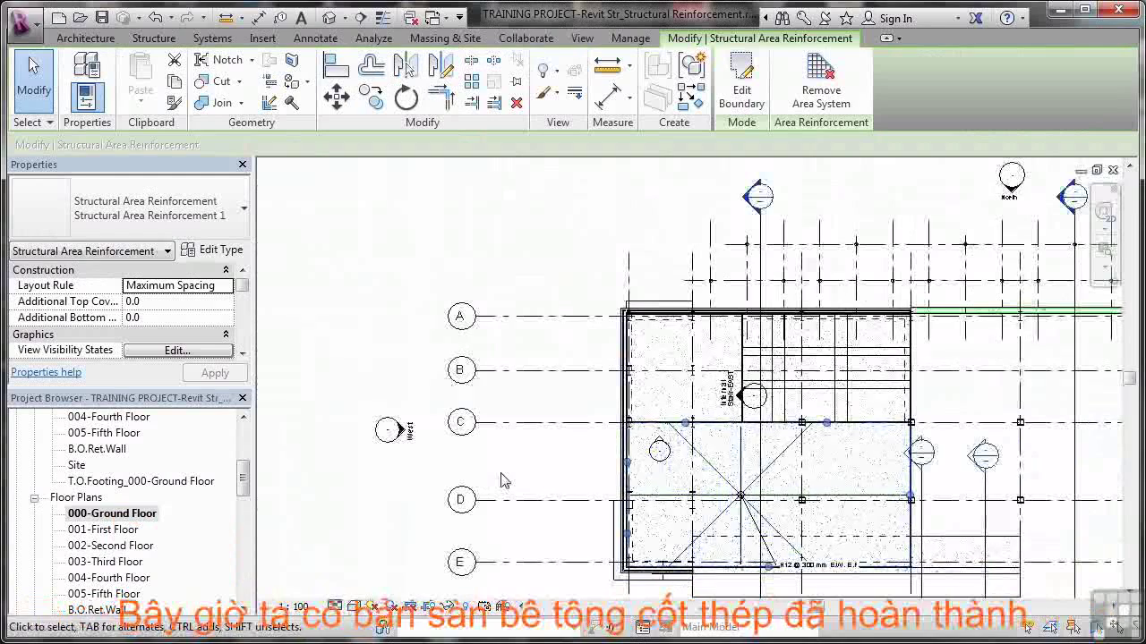
key("Escape")
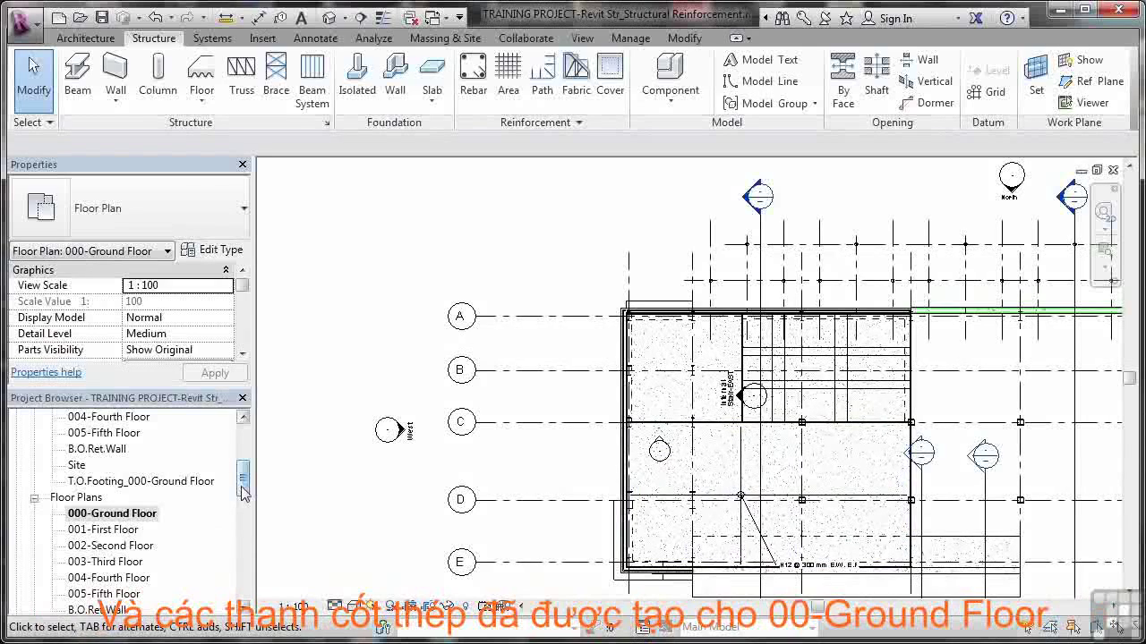
Step: Open Section W2 - Isolated Footing and place an H12 rebar of shape 21, parallel to the work plane, in the footing at grid D
left_click_drag(243, 484, 243, 578)
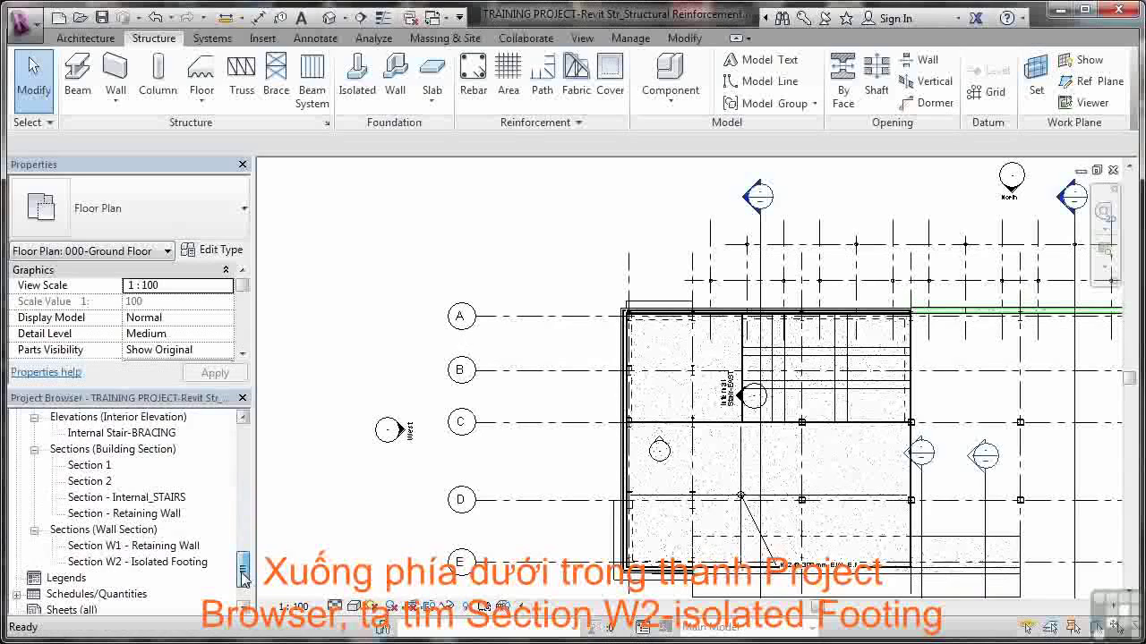
double_click(156, 564)
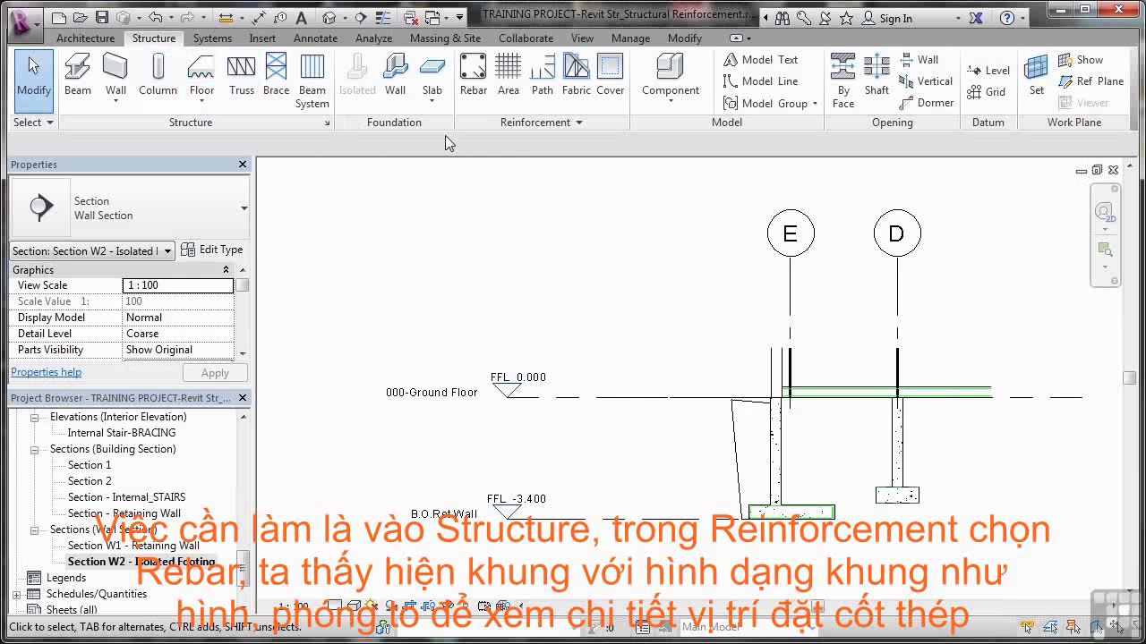
left_click(475, 85)
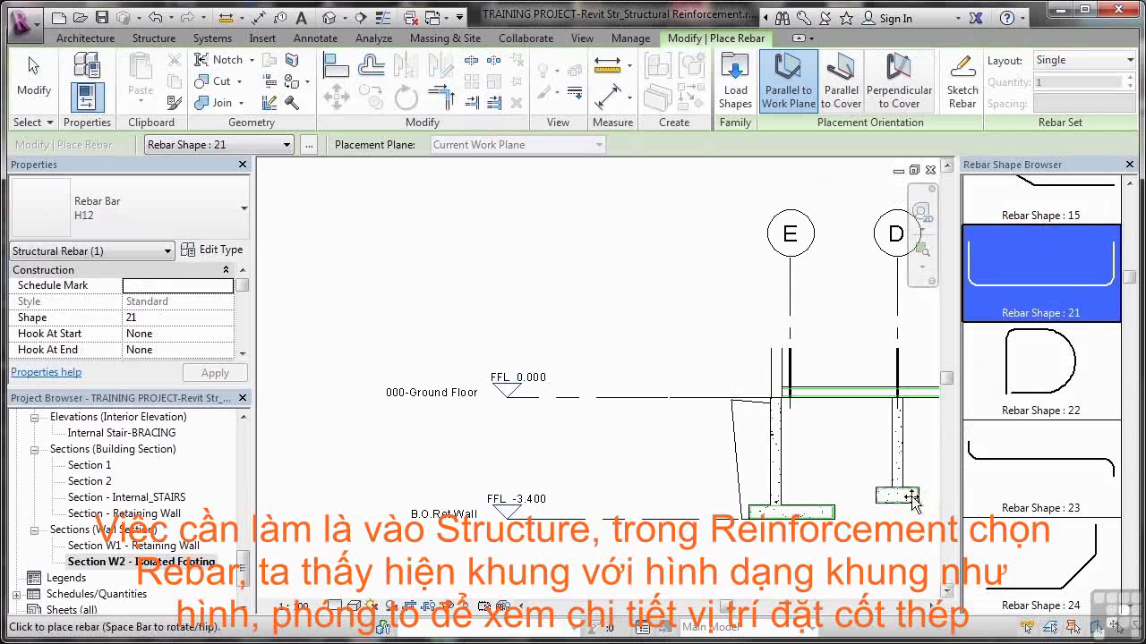
scroll(900, 497, "up", 4)
scroll(902, 500, "up", 3)
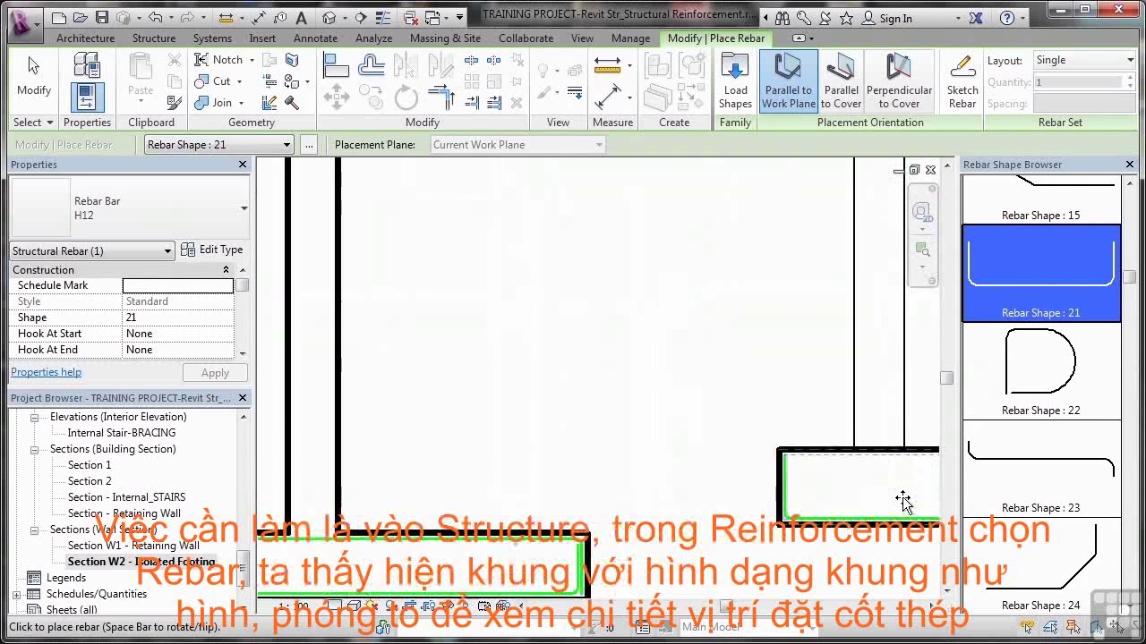
middle_click_drag(775, 323, 551, 294)
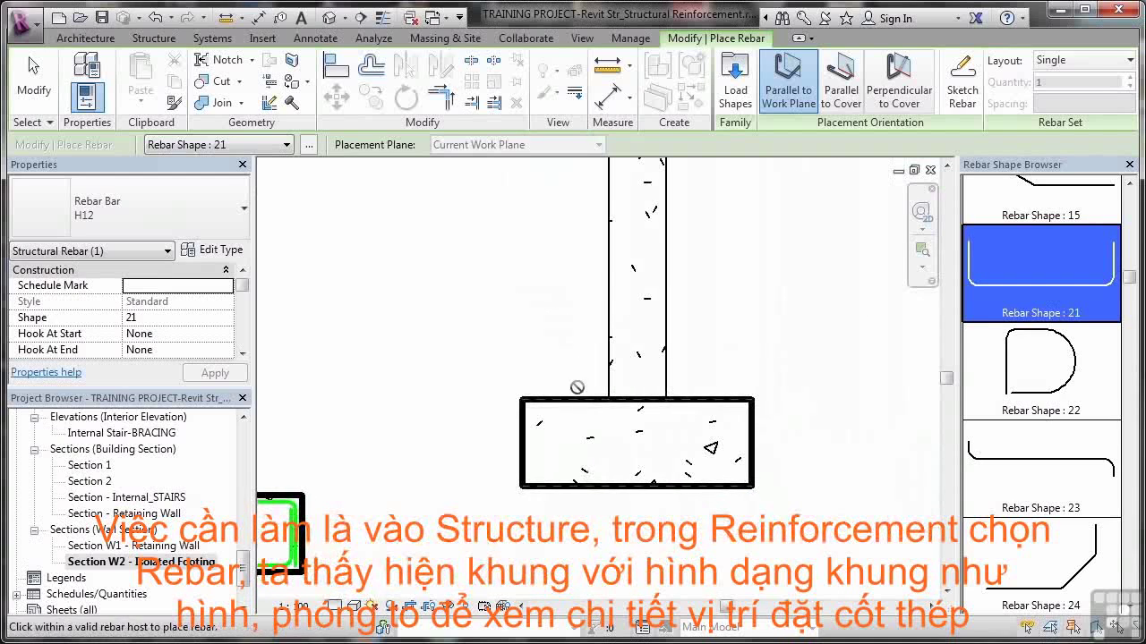
left_click(590, 466)
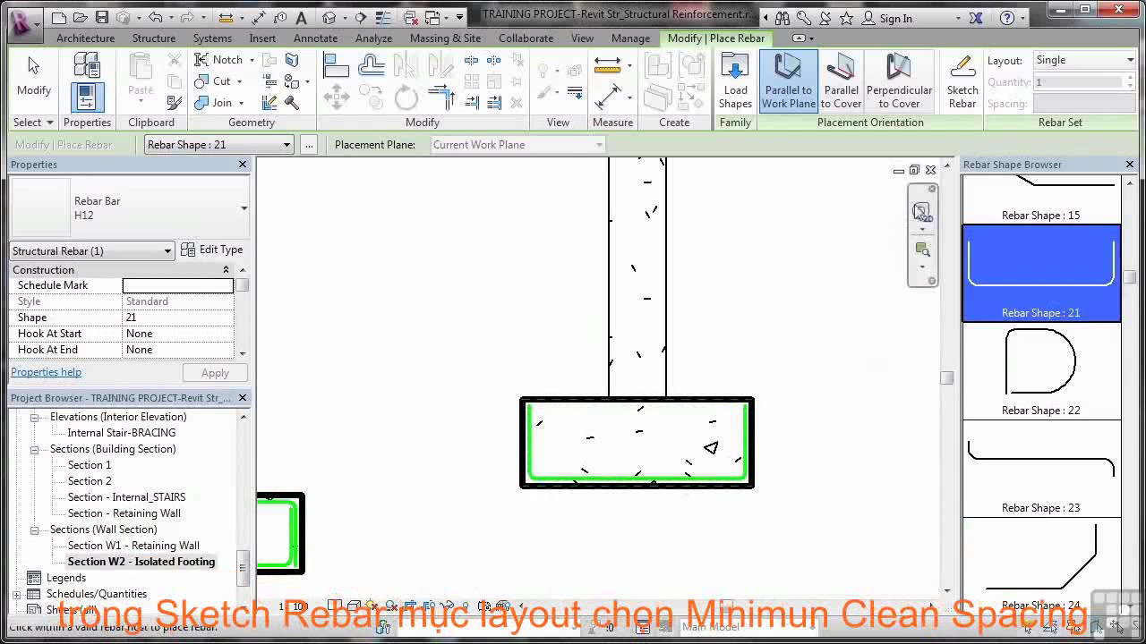
Step: Set the footing rebar layout to Minimum Clear Spacing and end rebar placement
left_click(1119, 60)
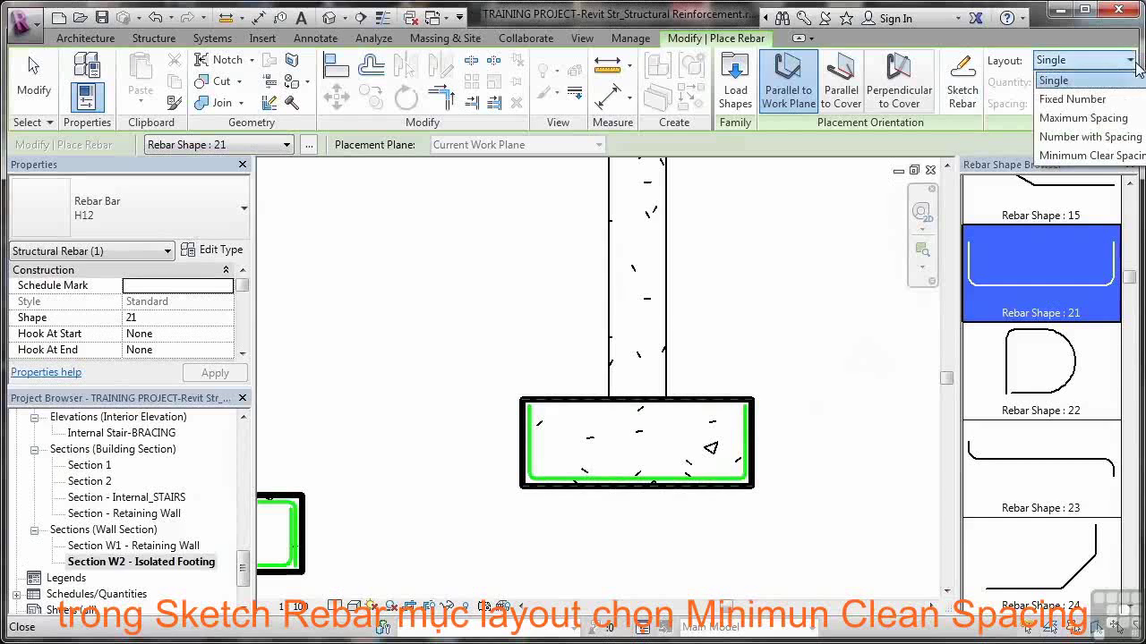
left_click(1106, 156)
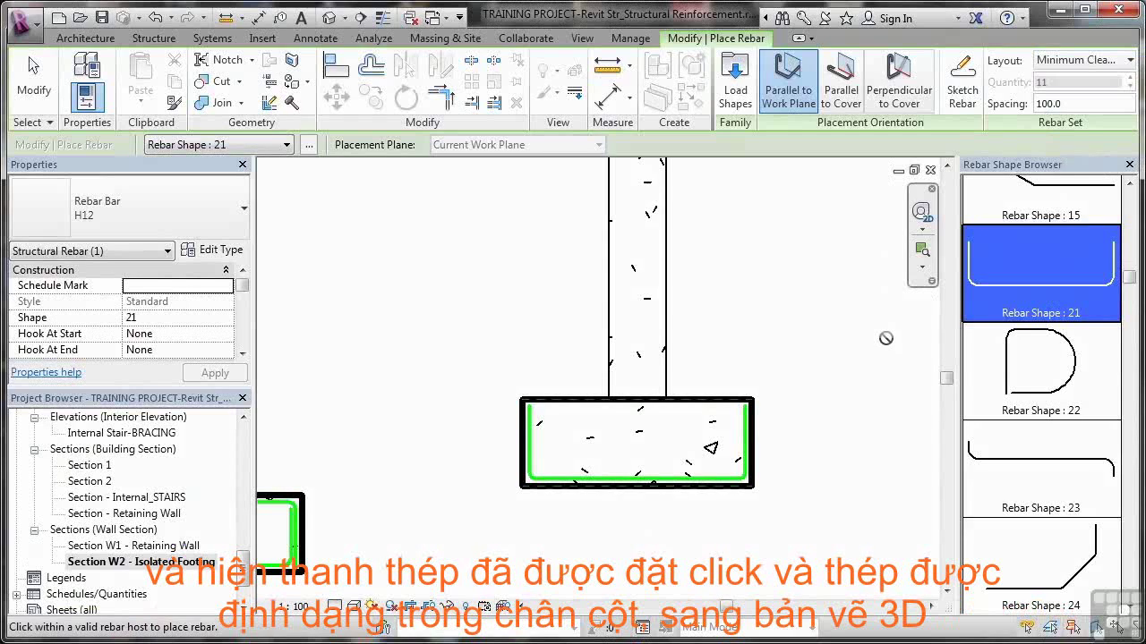
key("Escape")
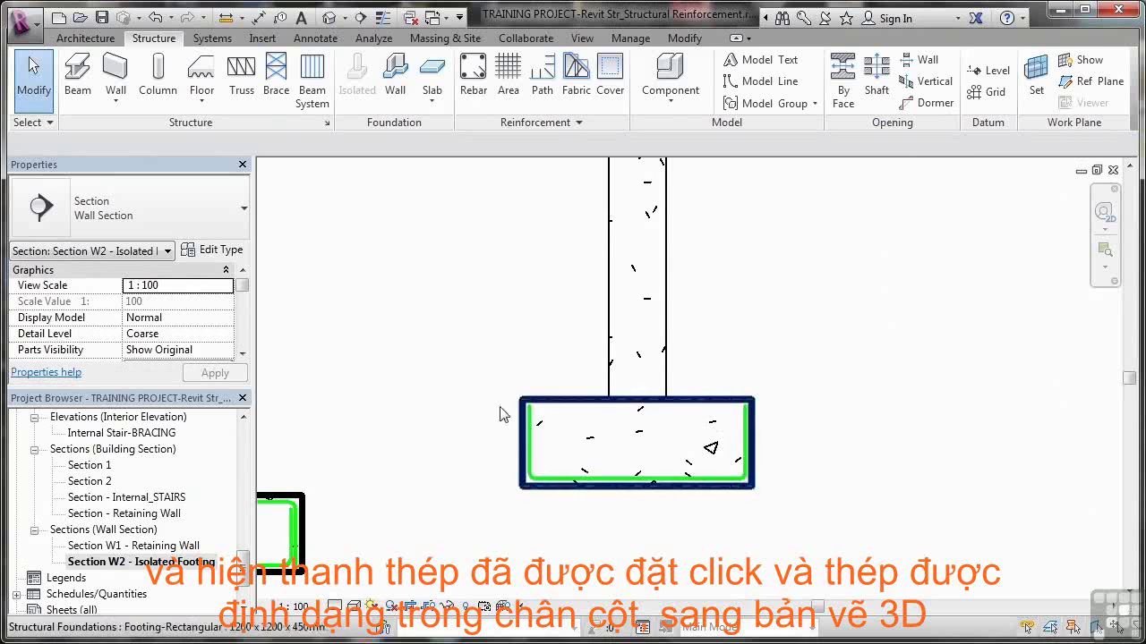
Step: Open the {3D} view of the structural model
left_click(241, 573)
scroll(244, 564, "up", 5)
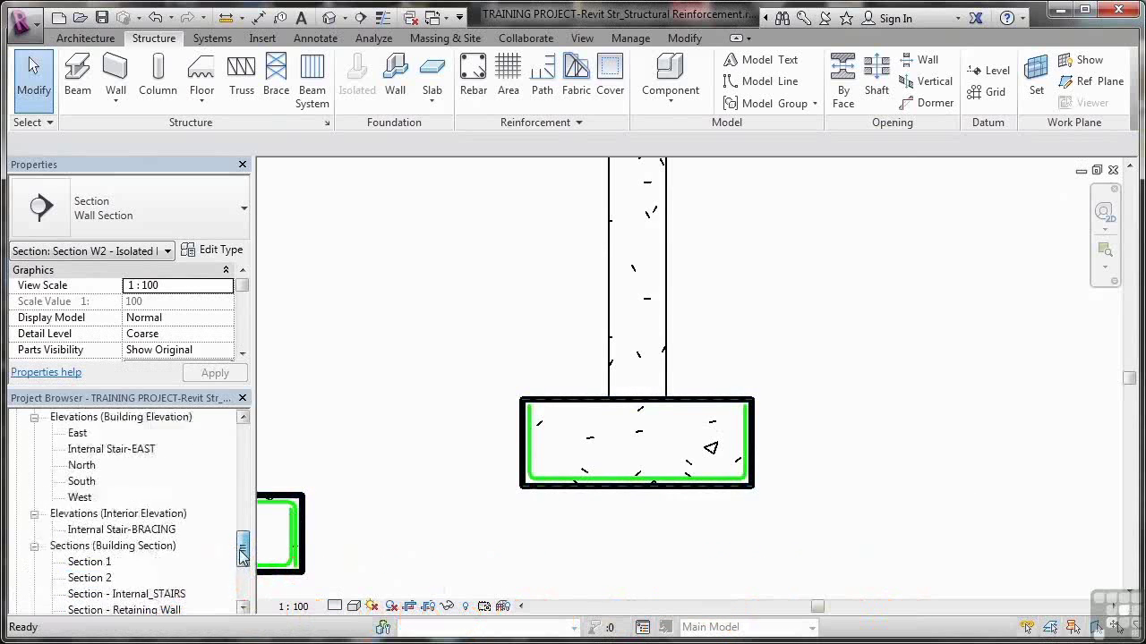
left_click(79, 562)
double_click(80, 566)
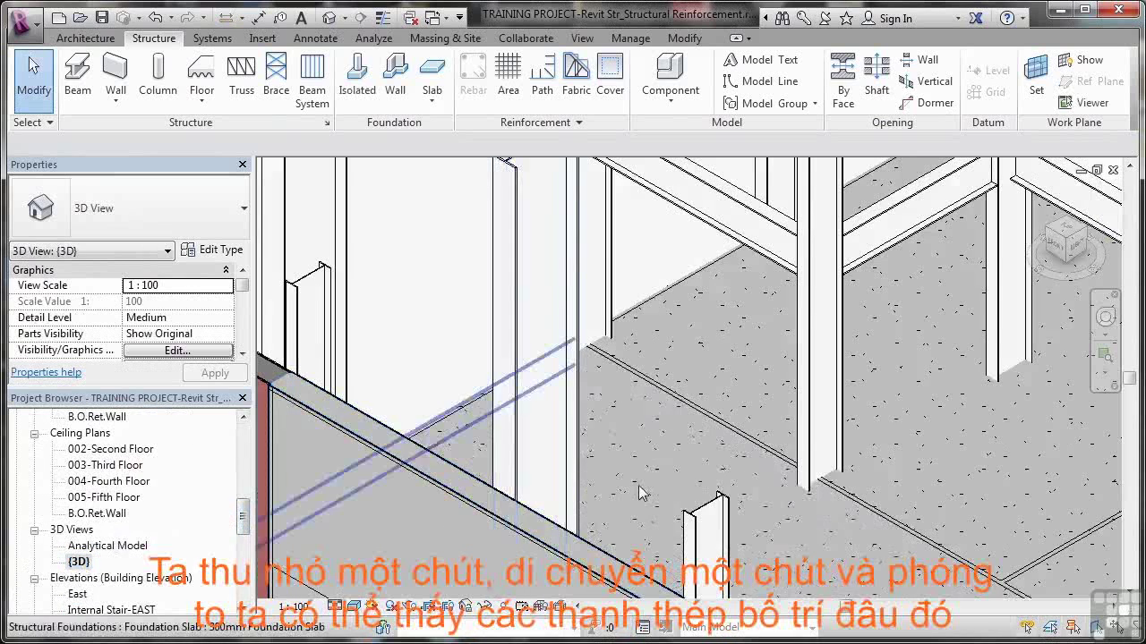
Step: Set the 3D view's visual style to Wireframe and inspect the reinforcement in the slab and isolated column footings
scroll(750, 399, "down", 5)
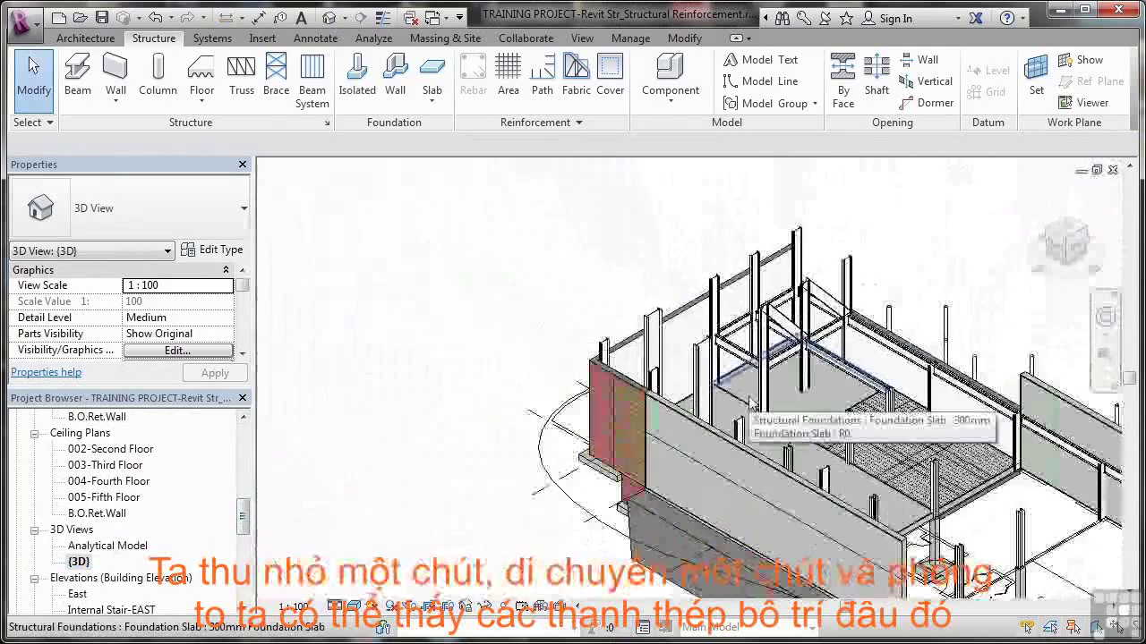
middle_click_drag(962, 546, 862, 450)
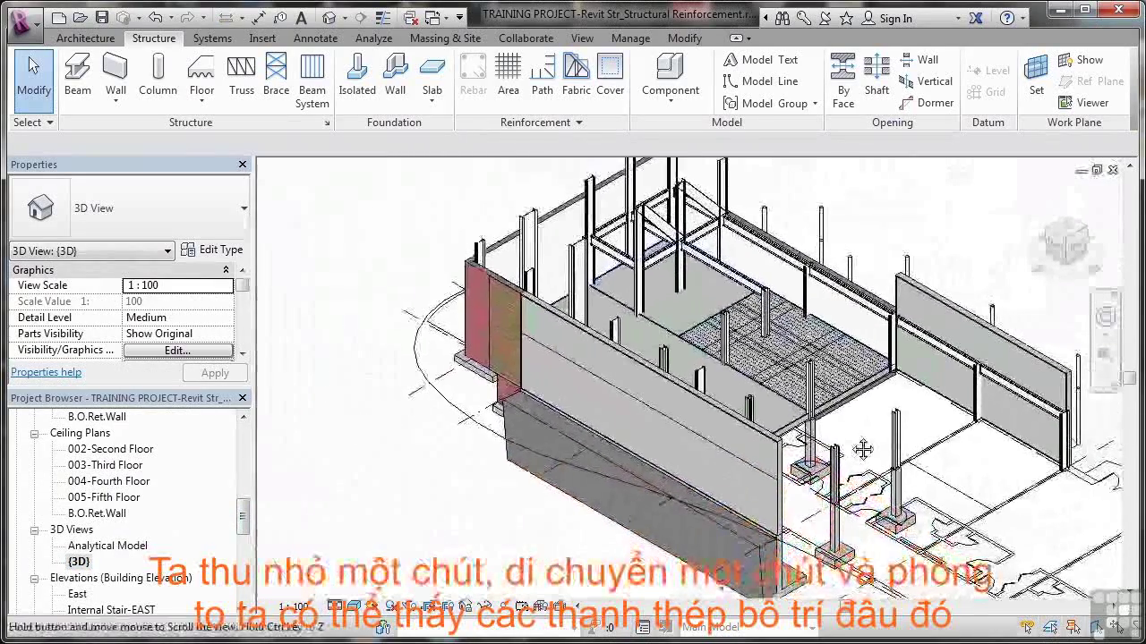
scroll(877, 501, "up", 4)
scroll(875, 535, "up", 3)
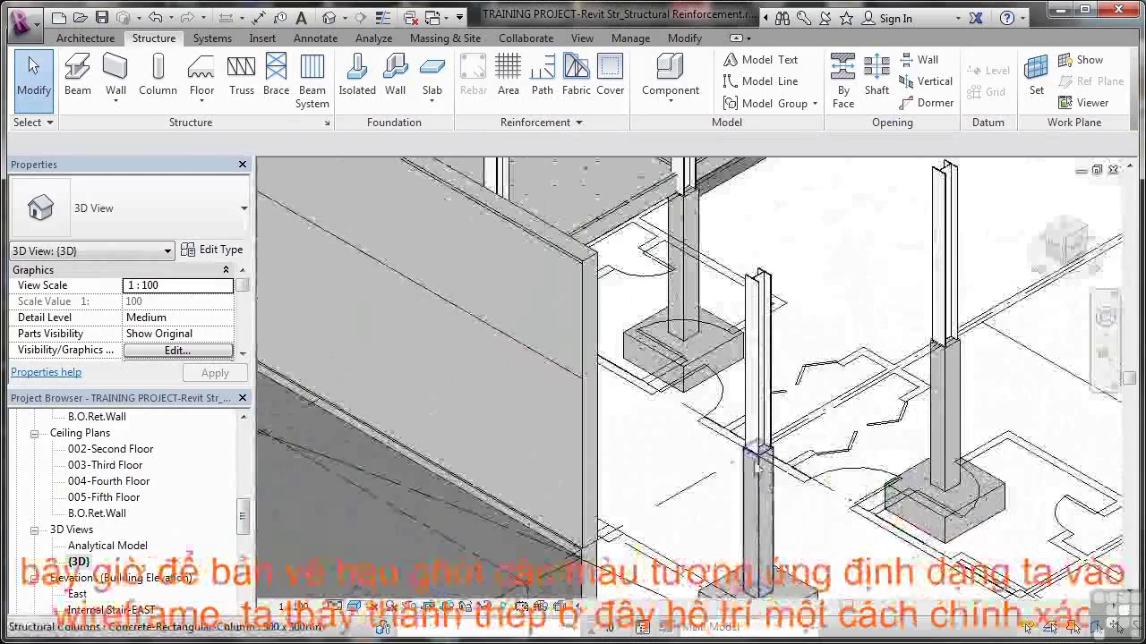
scroll(759, 483, "down", 2)
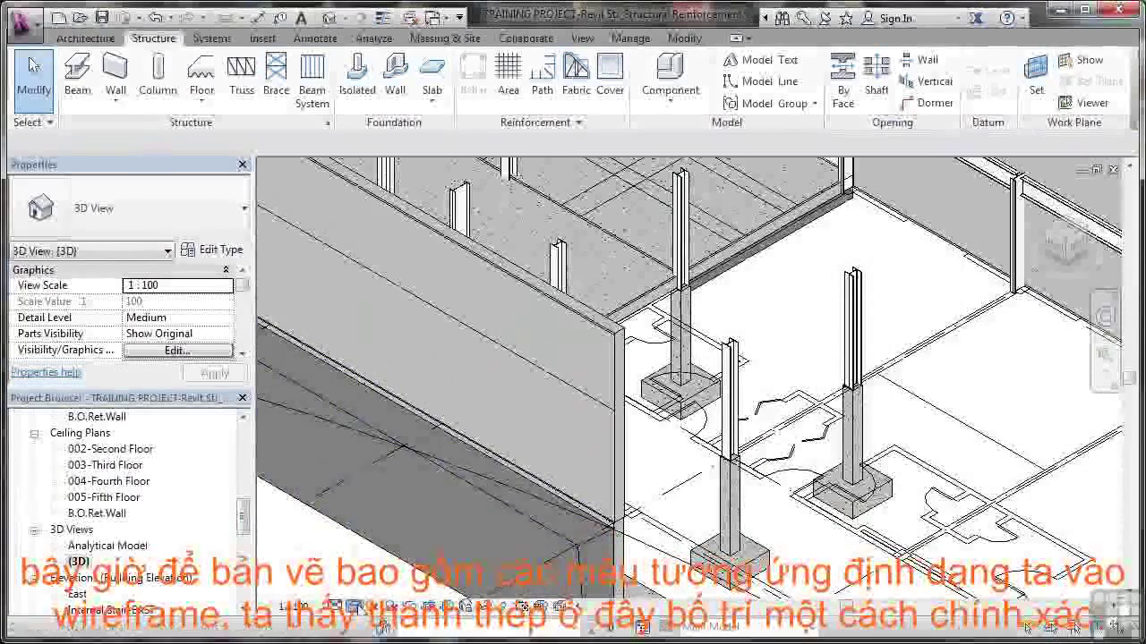
left_click(355, 607)
left_click(391, 497)
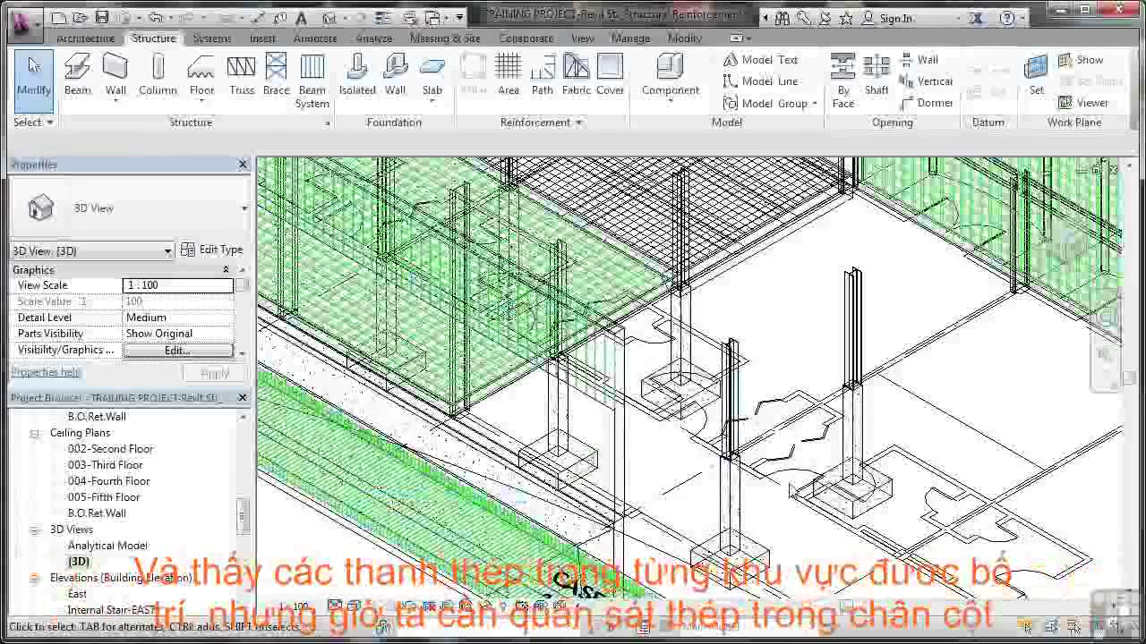
scroll(793, 493, "down", 2)
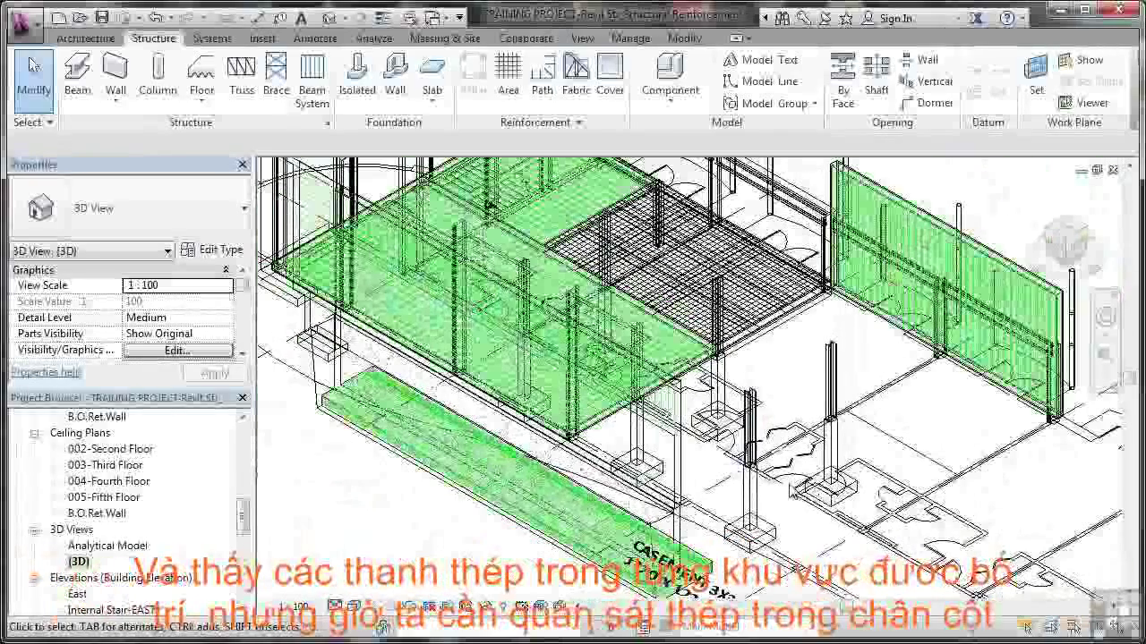
scroll(793, 492, "down", 1)
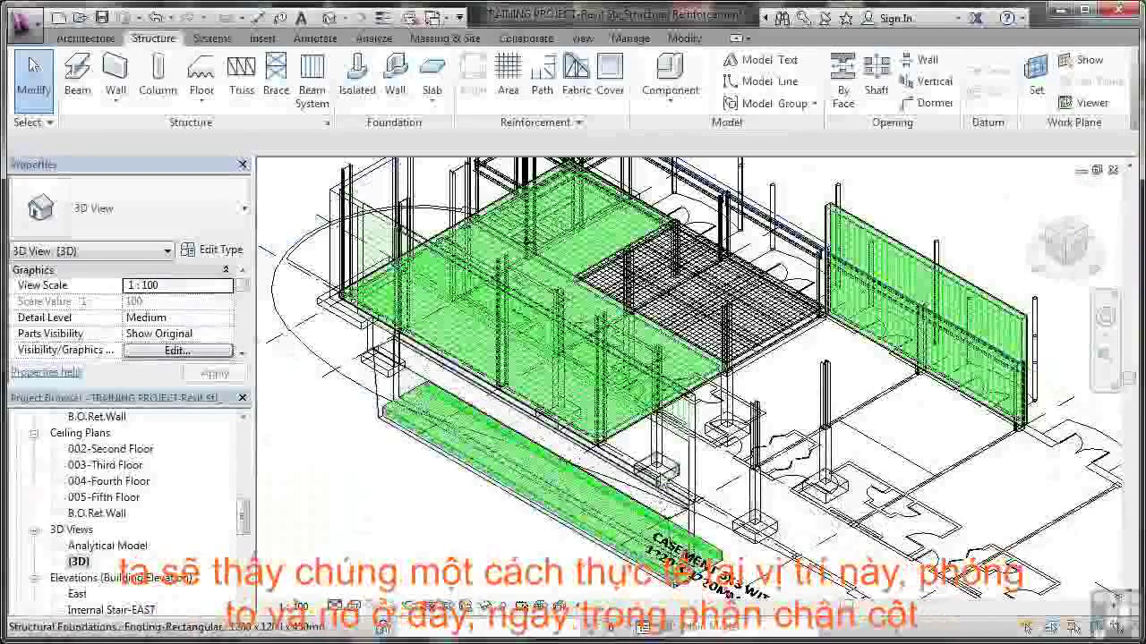
scroll(662, 483, "up", 6)
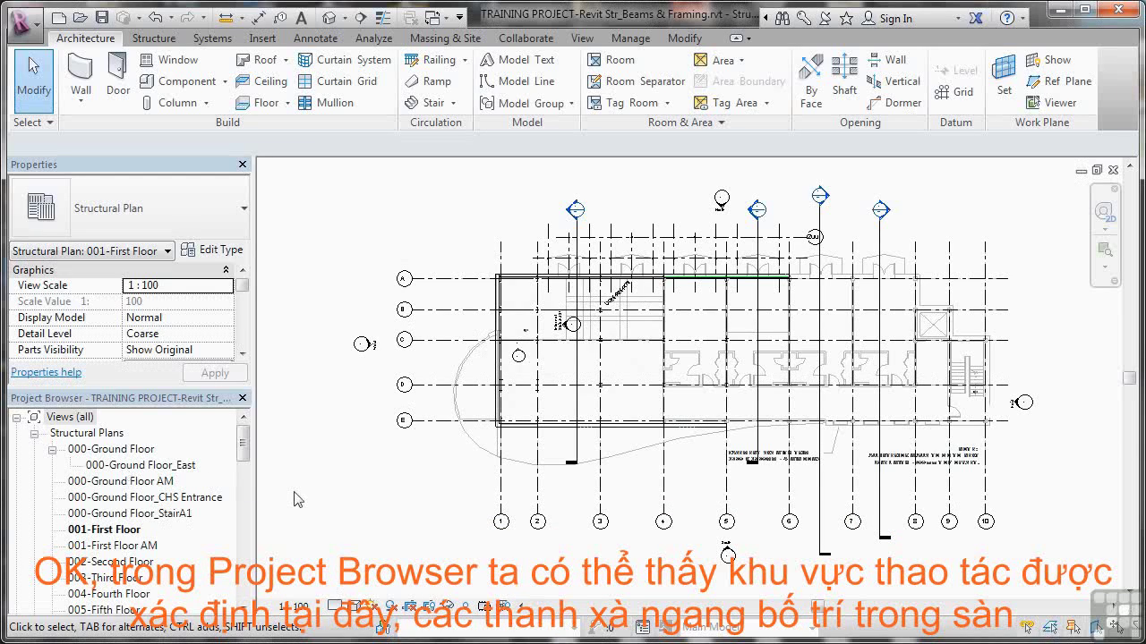
Step: Open the 000-Ground Floor structural plan in the Beams & Framing project
double_click(106, 449)
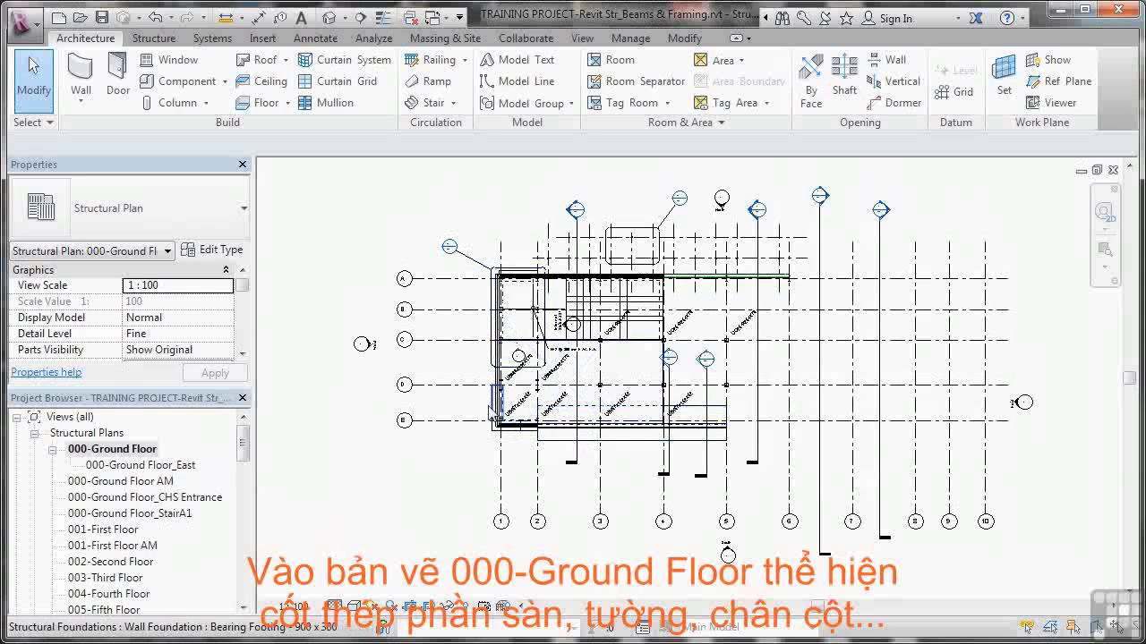
Step: Open the 001-First Floor structural plan and set its Underlay to None
double_click(100, 531)
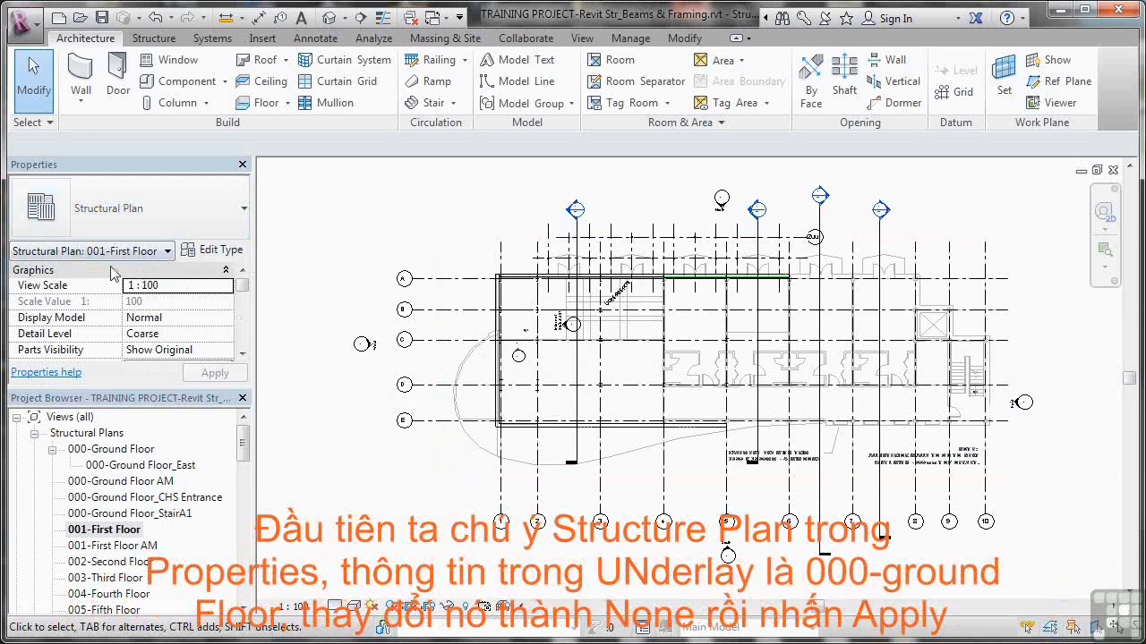
left_click(242, 353)
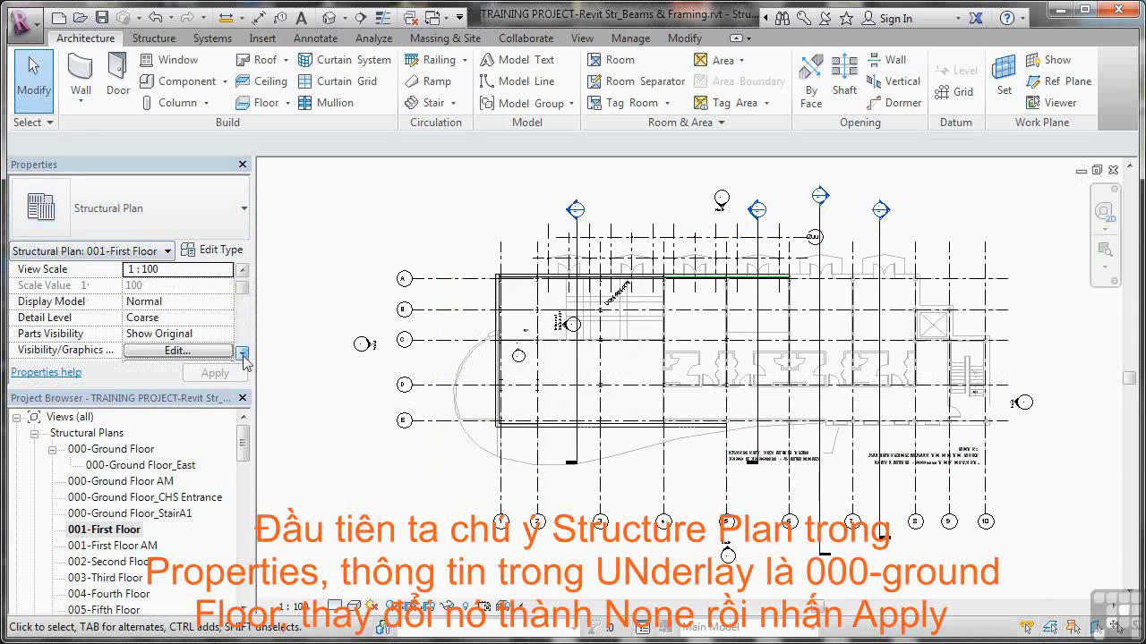
left_click(242, 353)
left_click(242, 353)
left_click(242, 353)
left_click(242, 353)
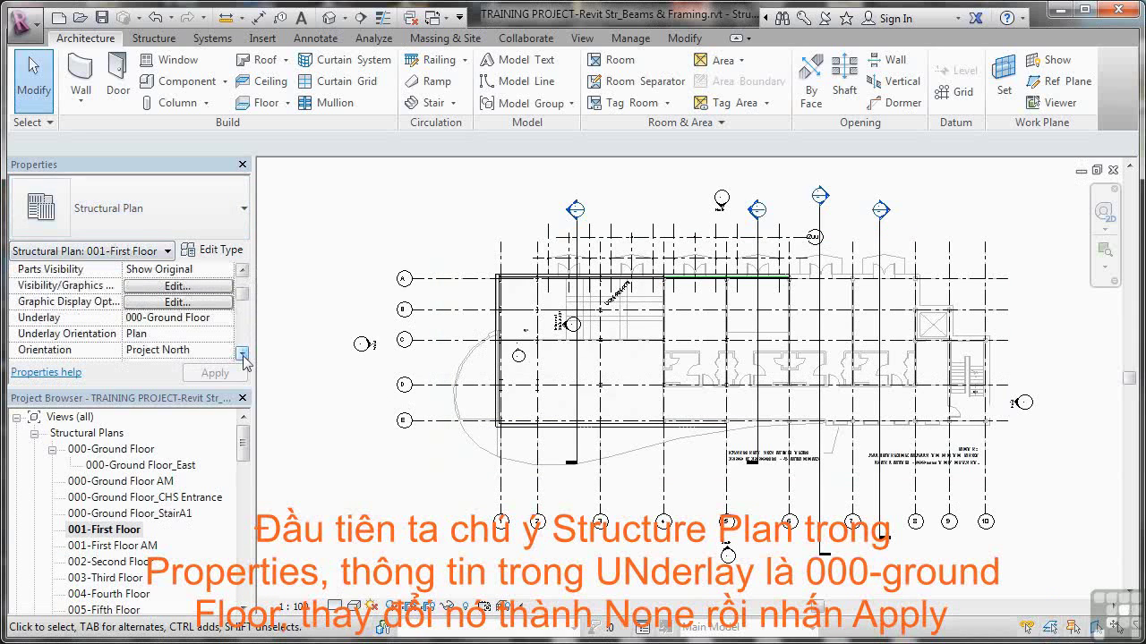
left_click(152, 319)
left_click(226, 318)
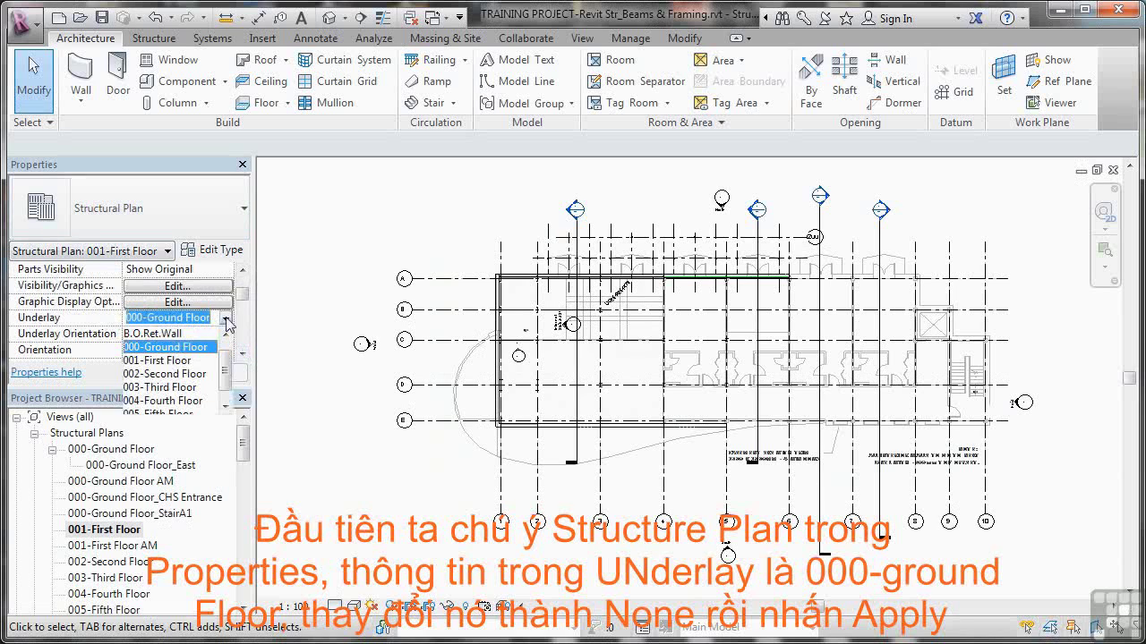
scroll(229, 358, "up", 2)
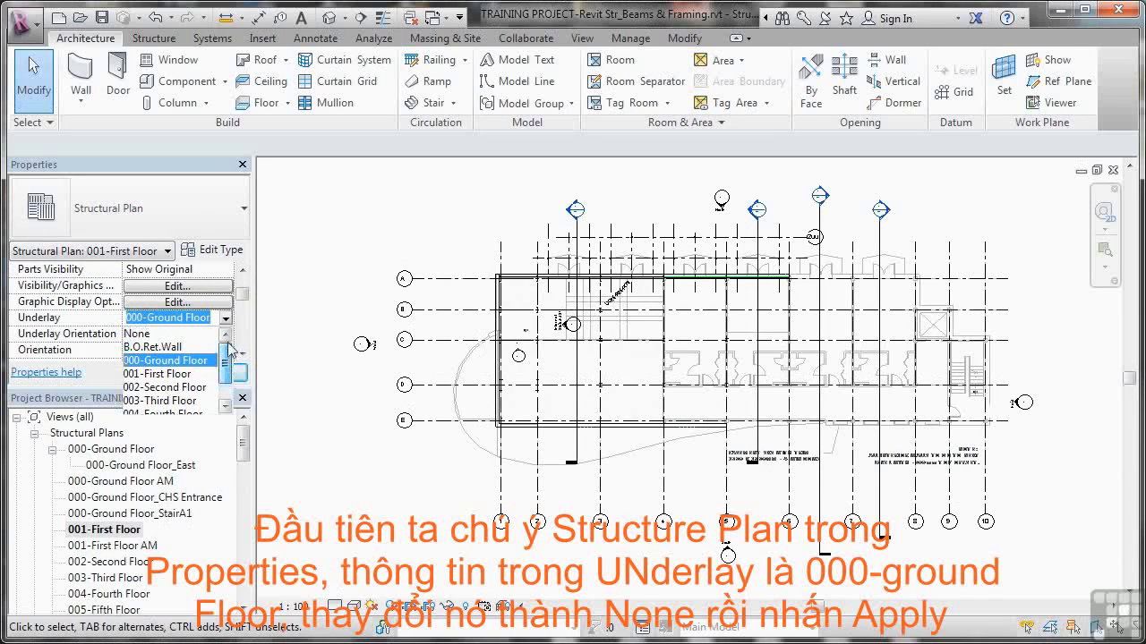
left_click(142, 334)
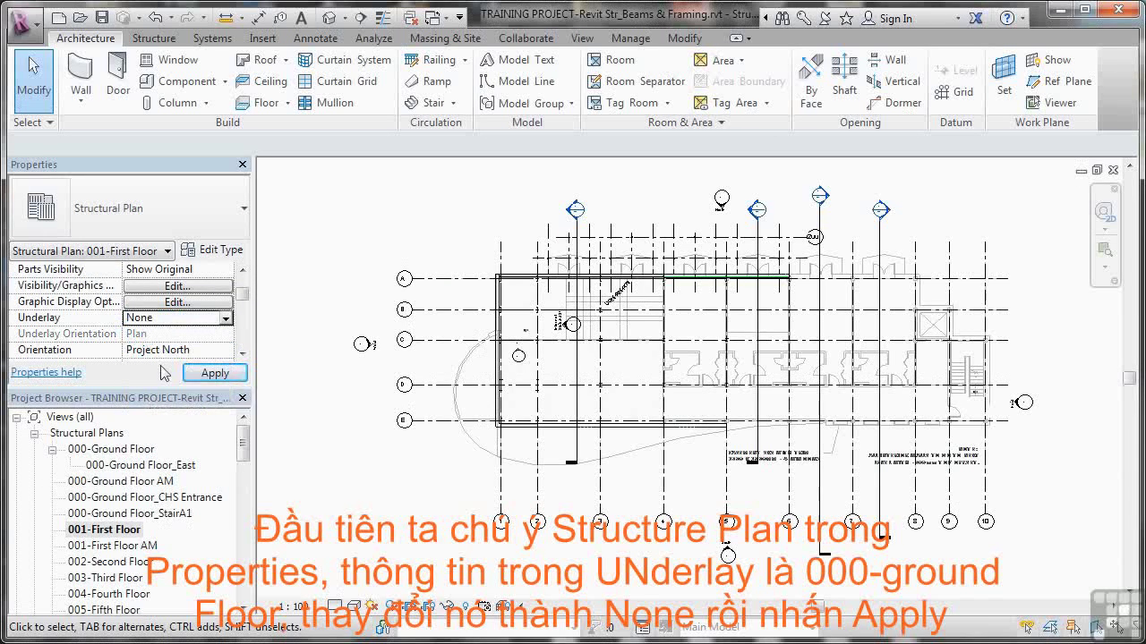
left_click(213, 374)
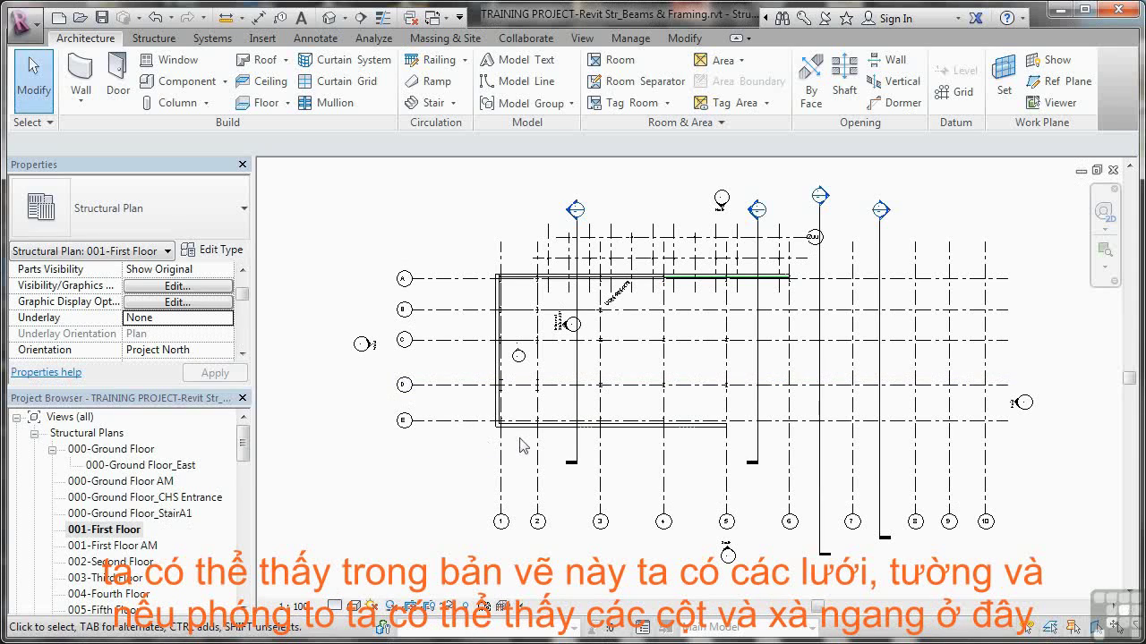
Step: Set the First Floor plan's detail level to Medium, checking the existing columns and beams near grids 1 and 2
scroll(534, 404, "up", 6)
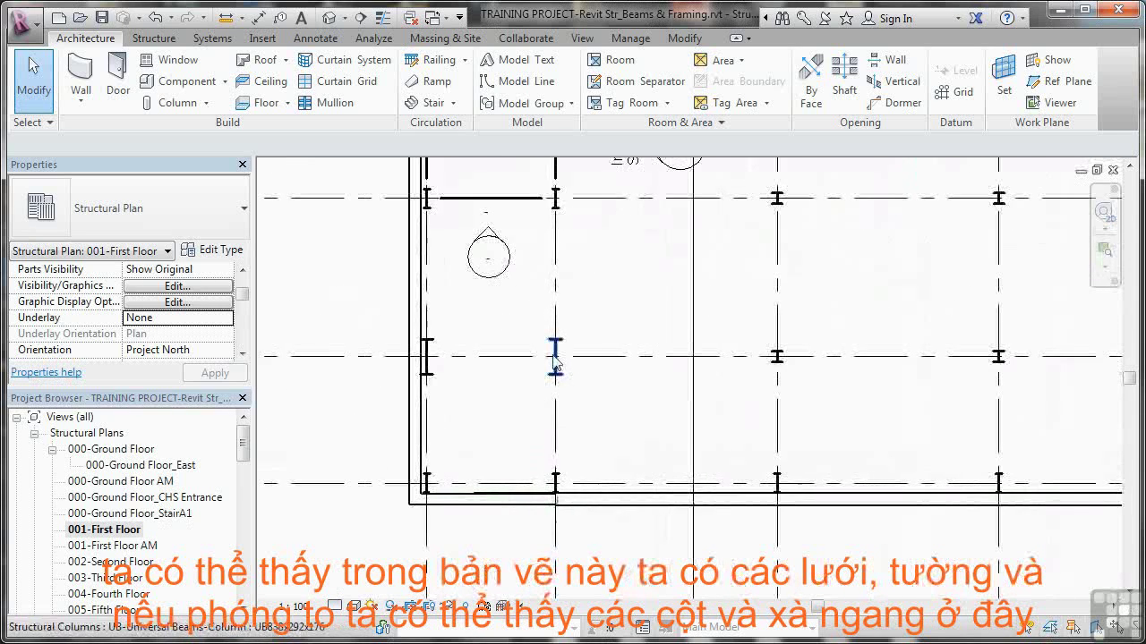
scroll(549, 358, "down", 3)
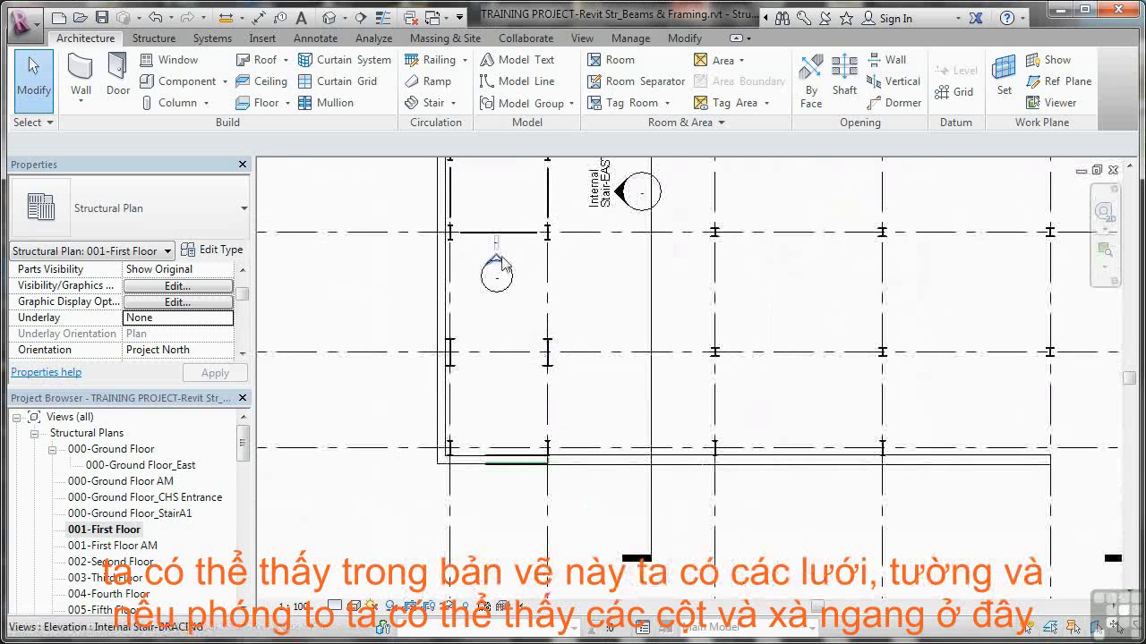
scroll(516, 250, "up", 5)
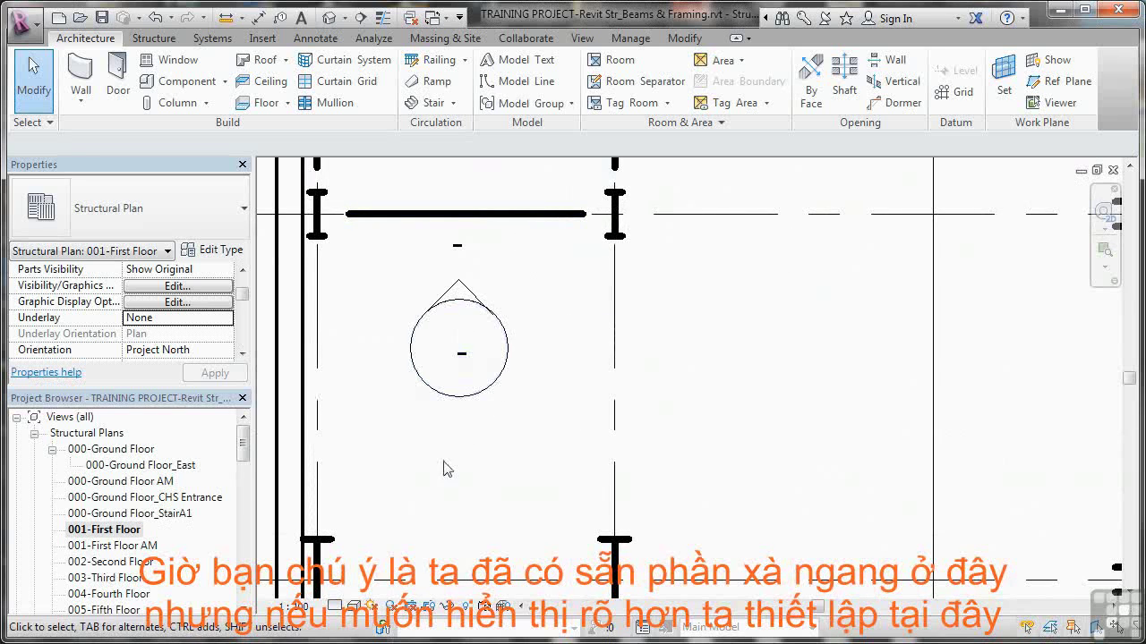
left_click(334, 607)
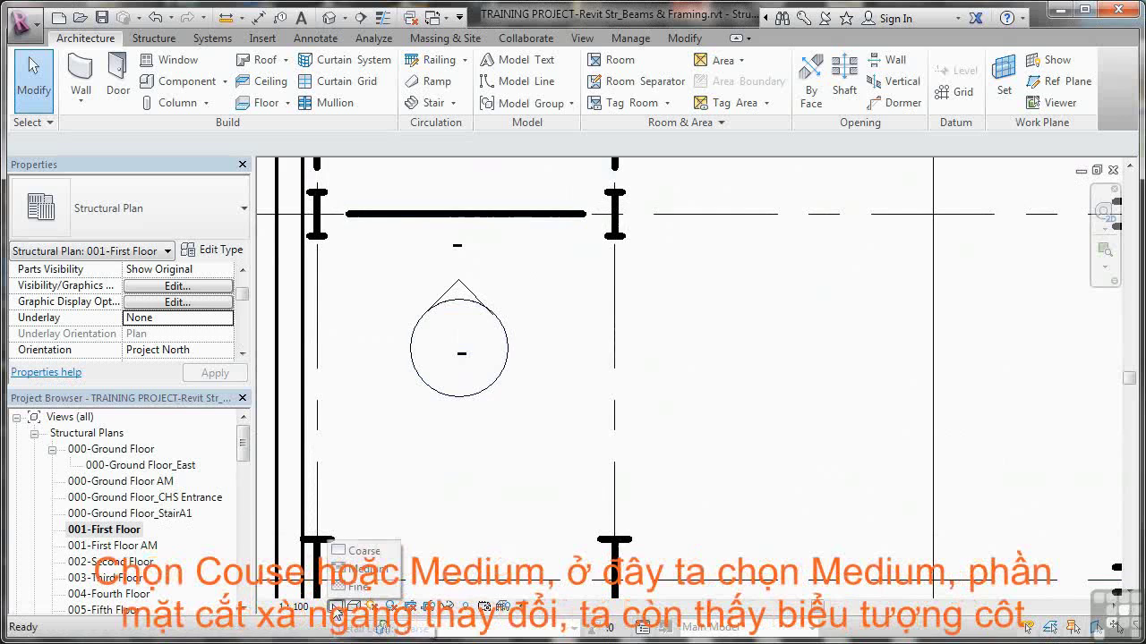
left_click(365, 569)
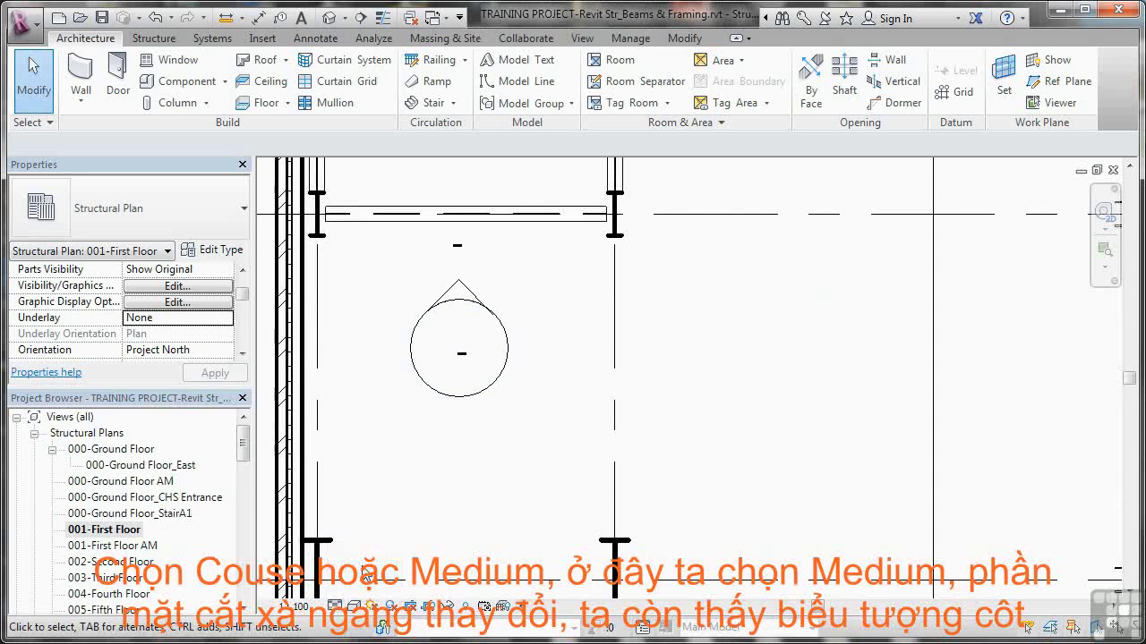
Step: Examine how the existing beams and columns connect around the stair bays and along grid A
scroll(399, 475, "down", 3)
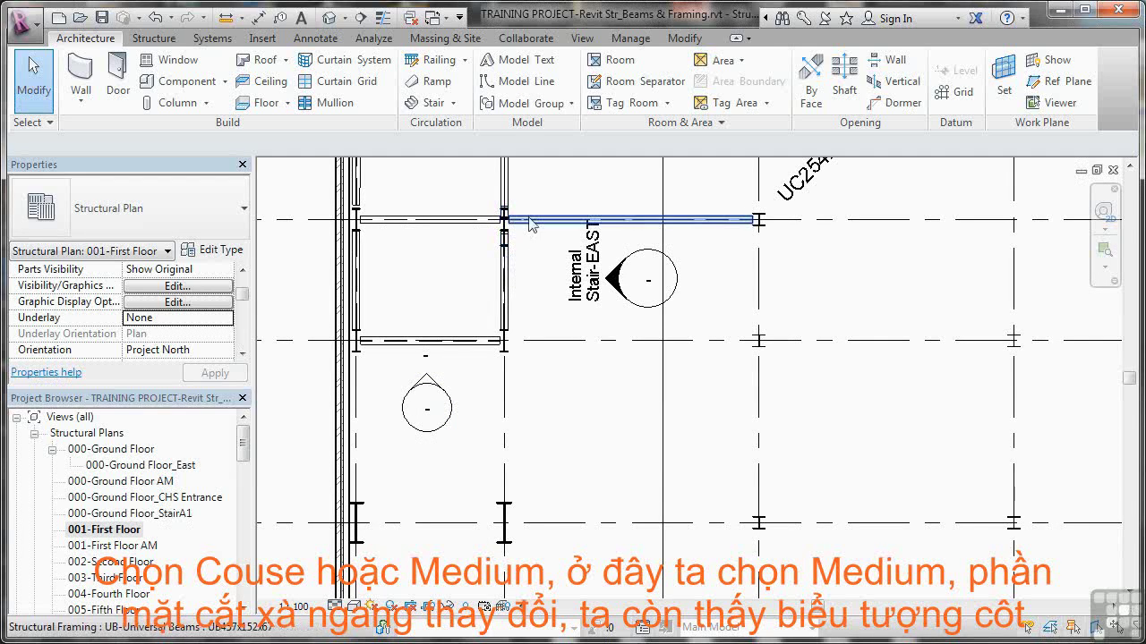
scroll(510, 250, "up", 1)
scroll(509, 252, "up", 3)
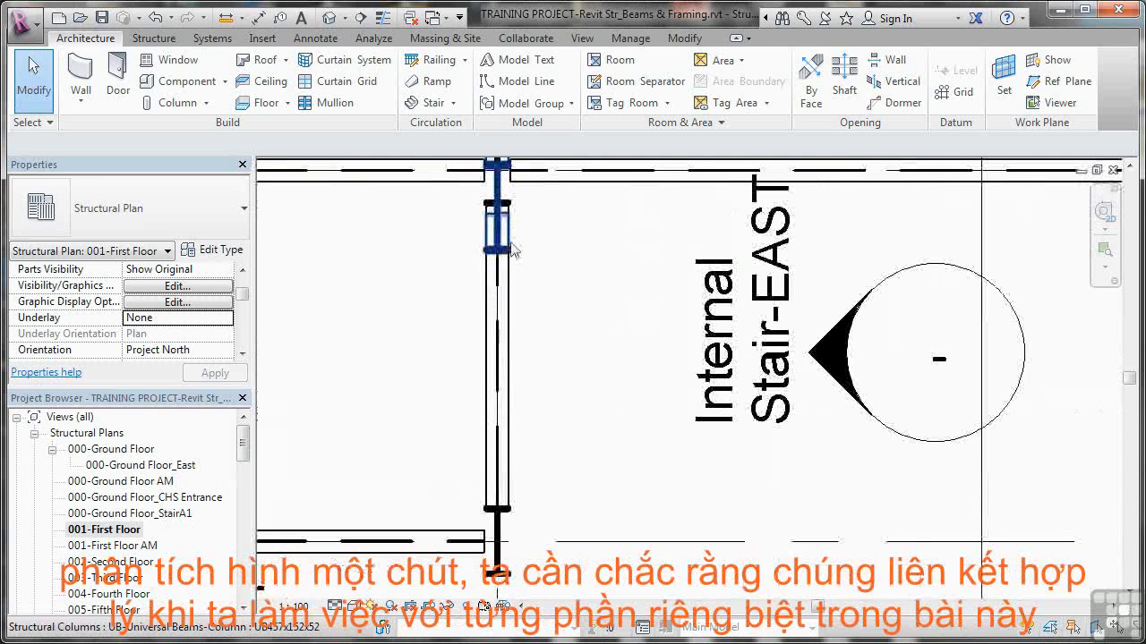
middle_click_drag(549, 224, 550, 435)
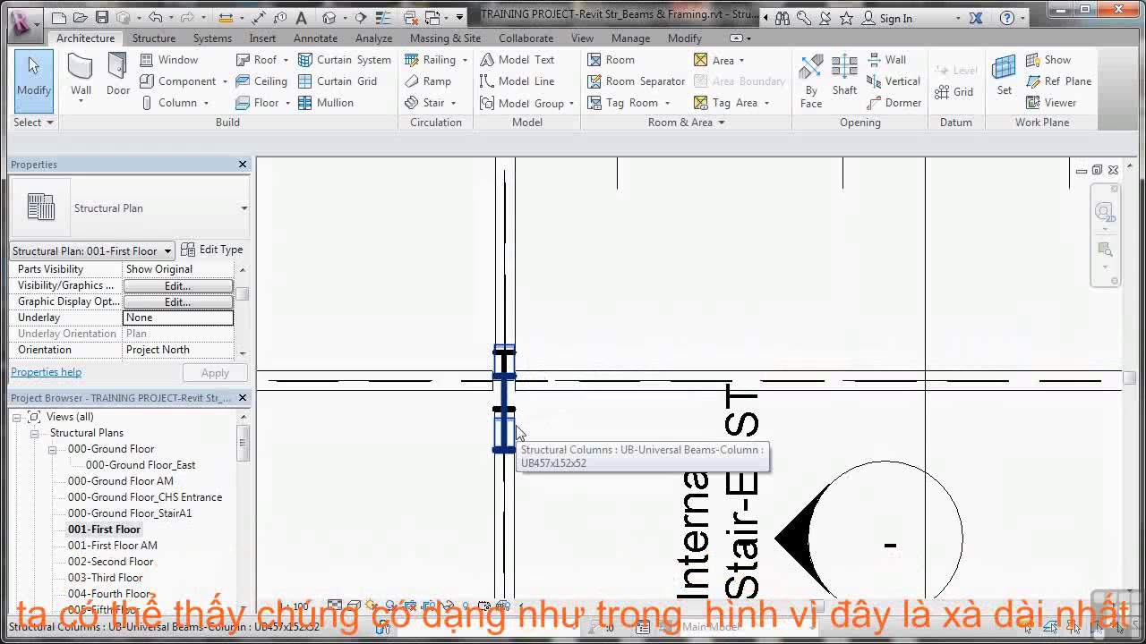
scroll(516, 433, "down", 4)
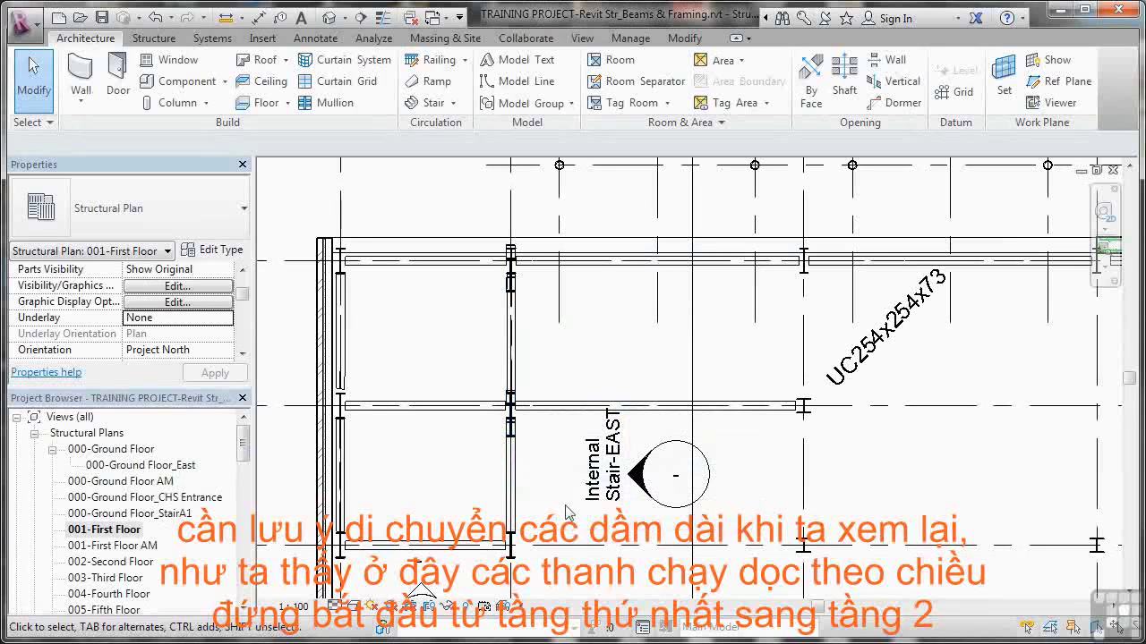
scroll(565, 507, "down", 2)
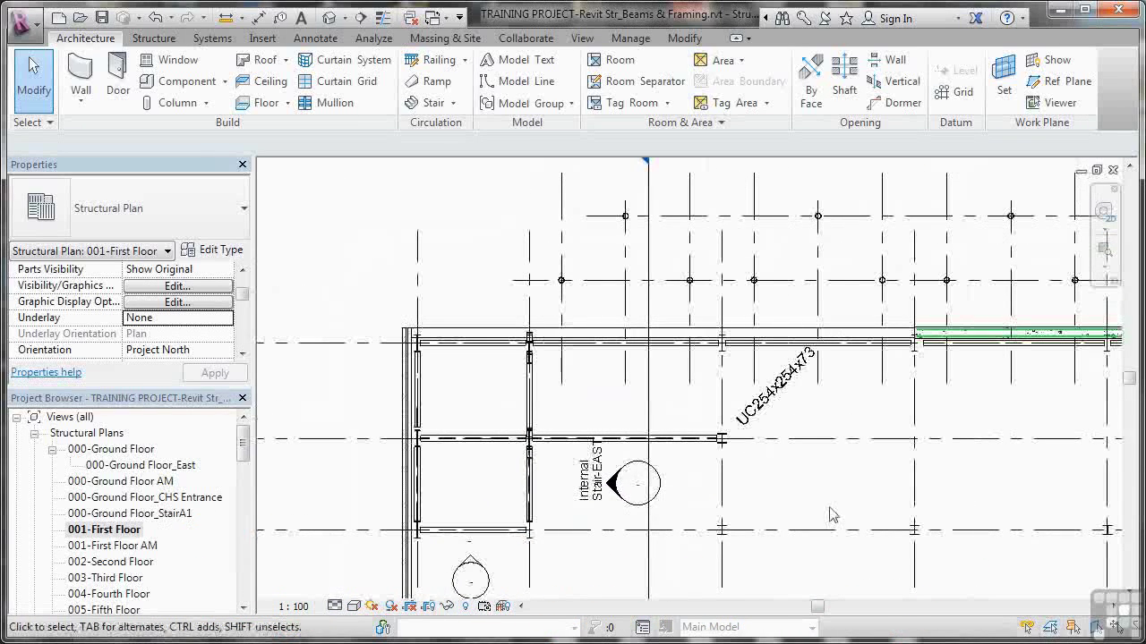
middle_click_drag(831, 447, 634, 435)
scroll(629, 435, "down", 1)
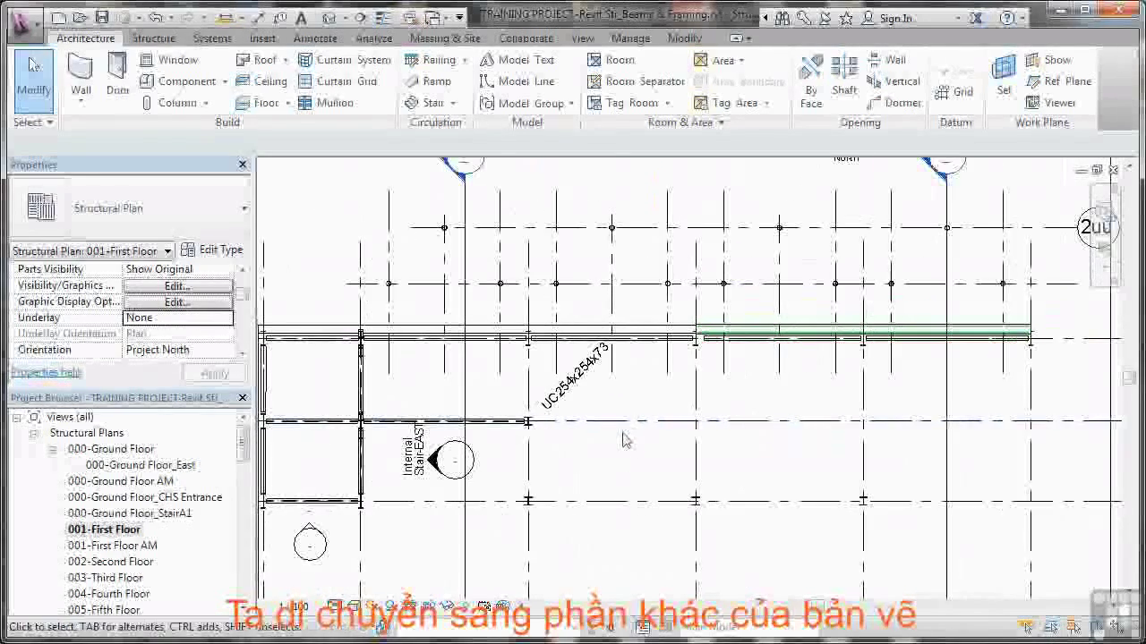
Step: Start a structural beam with Tag on Placement enabled and choose the UB-Universal Beams type UB305x127x37
scroll(582, 409, "up", 4)
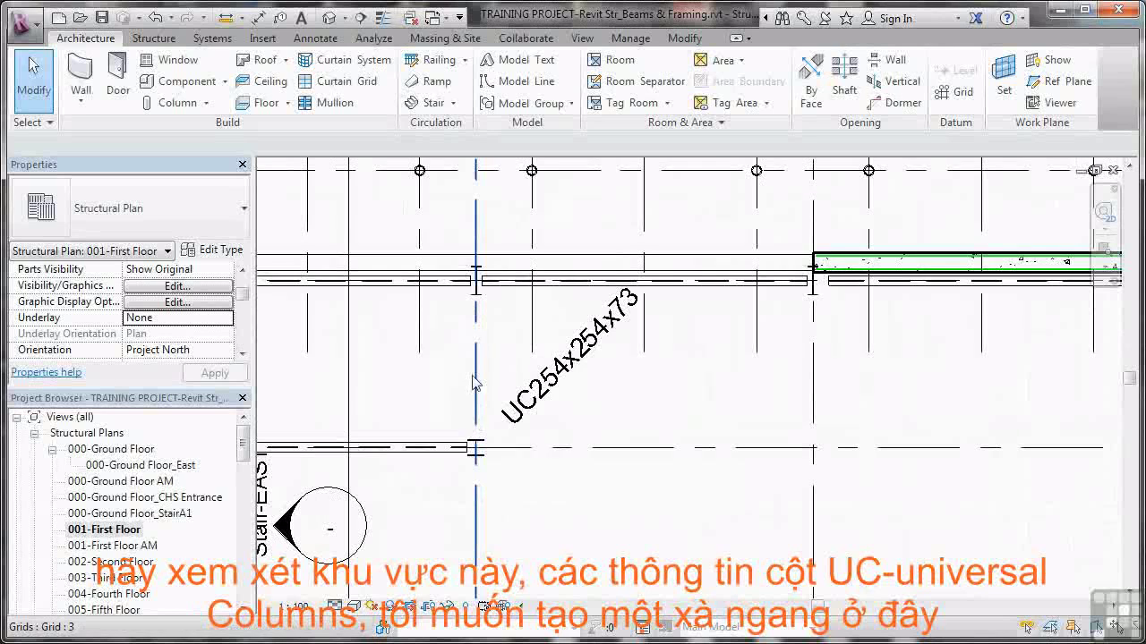
left_click(157, 40)
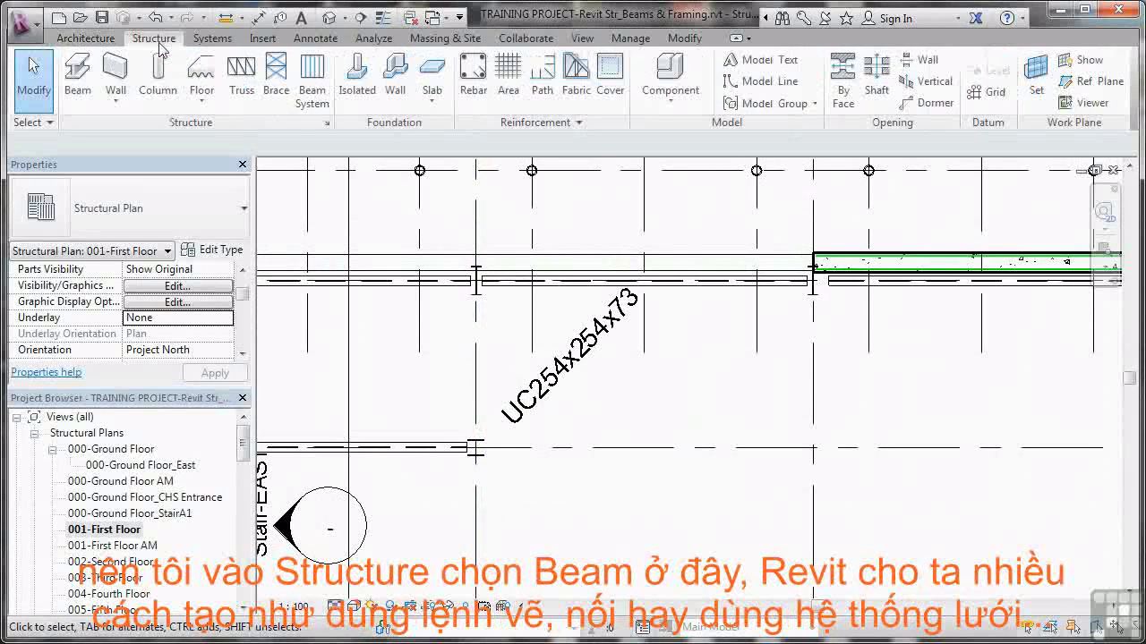
left_click(79, 79)
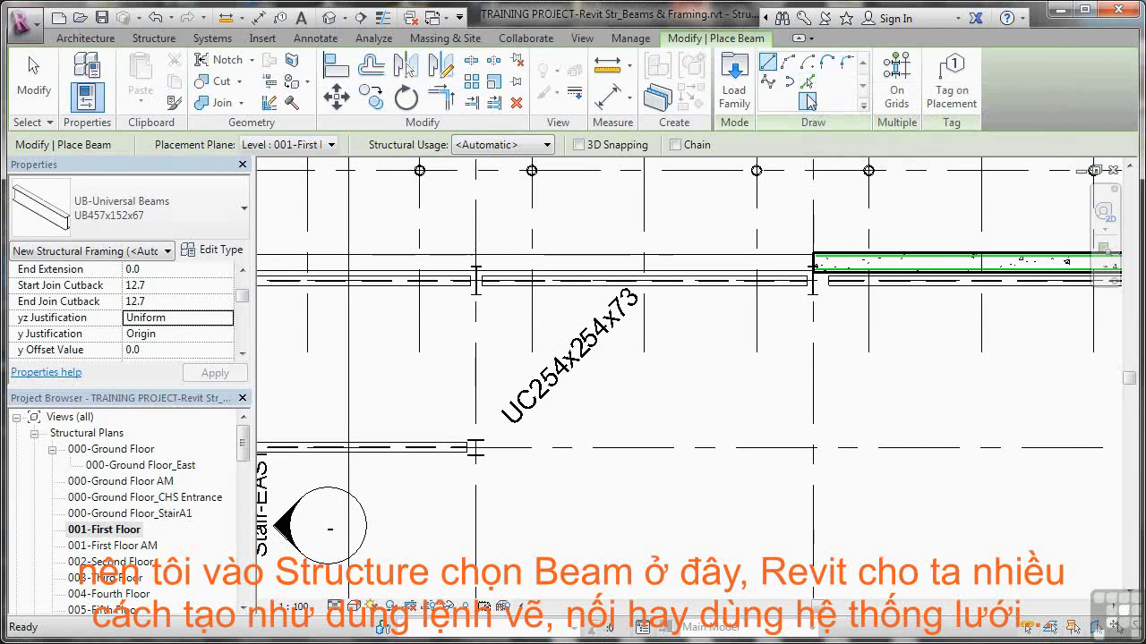
left_click(954, 98)
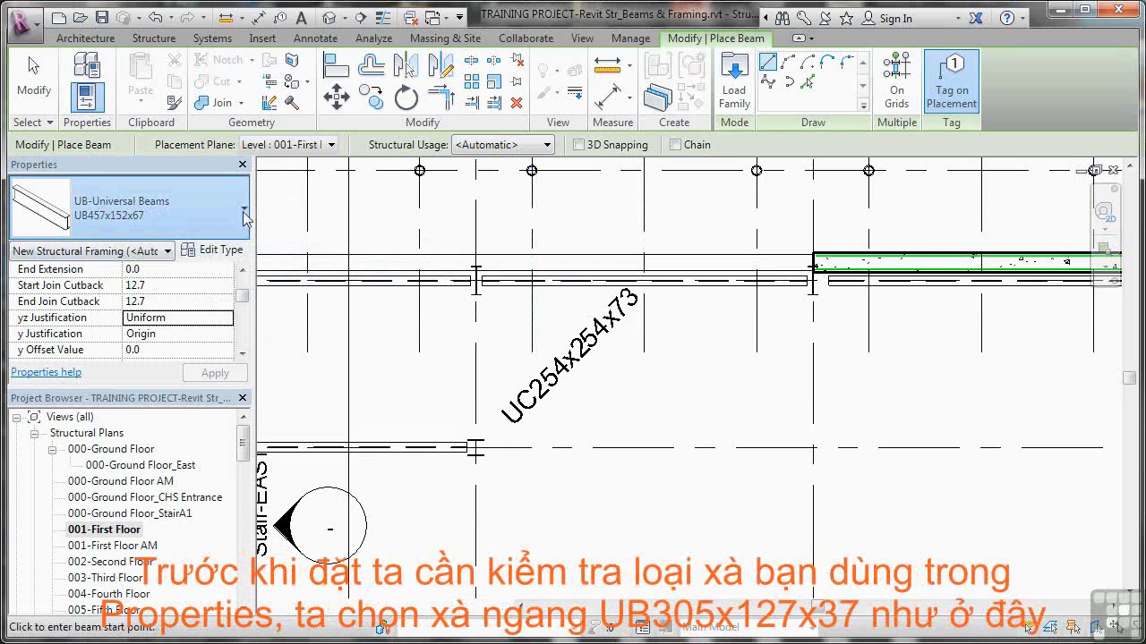
left_click(244, 213)
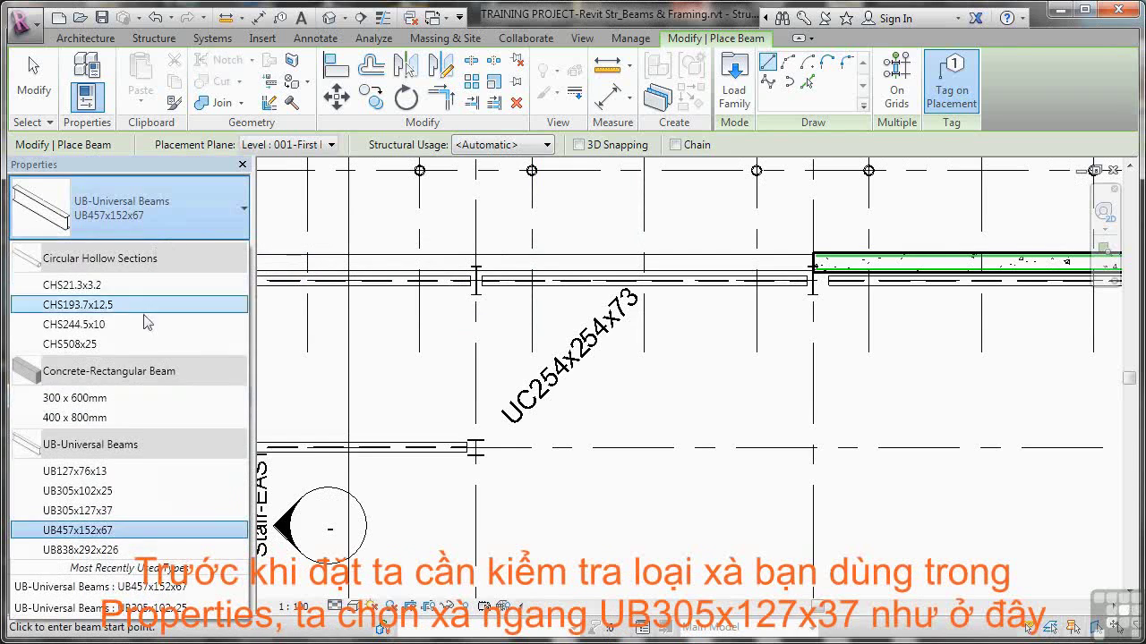
left_click(93, 511)
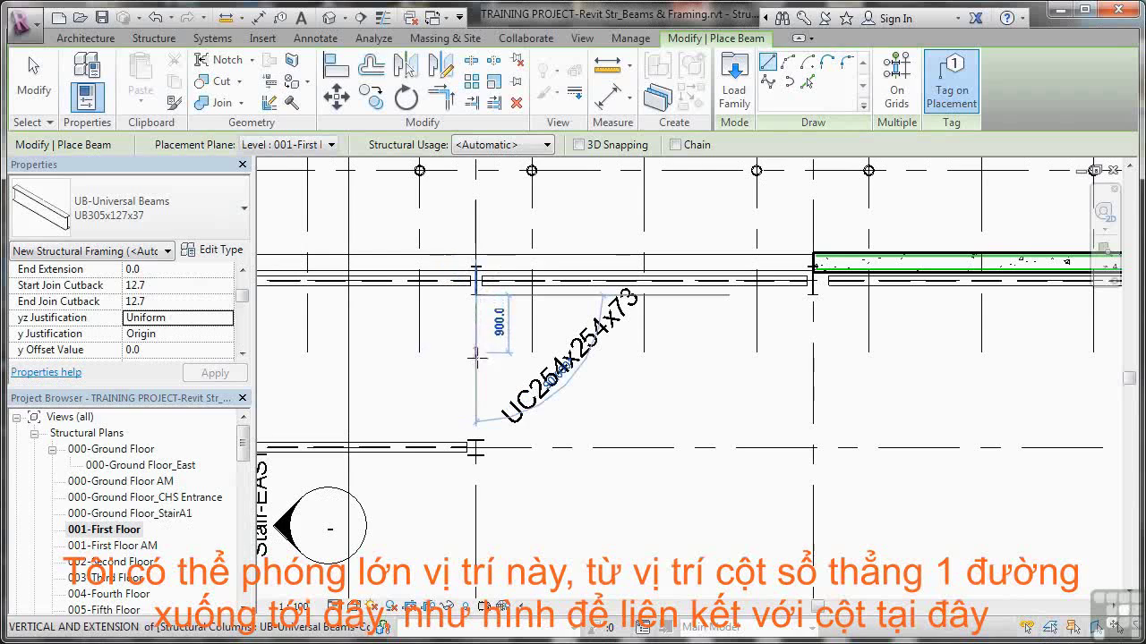
Step: Check the beam's Reference Level, draw the beam along grid 3 between the columns at grids A and B, and end beam placement
left_click(475, 439)
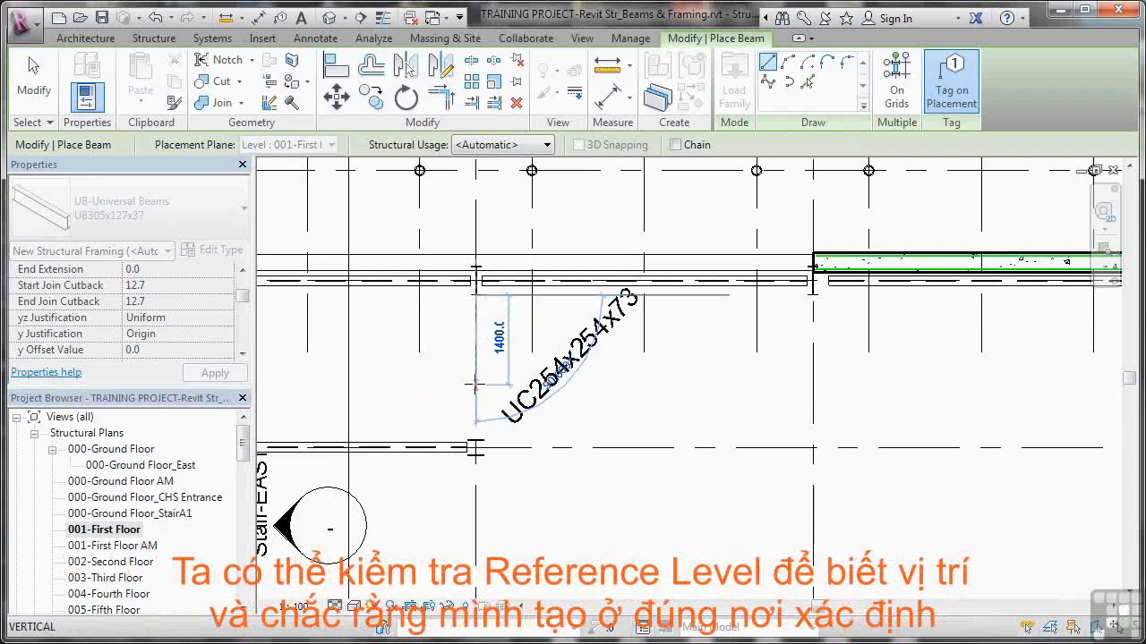
key("Escape")
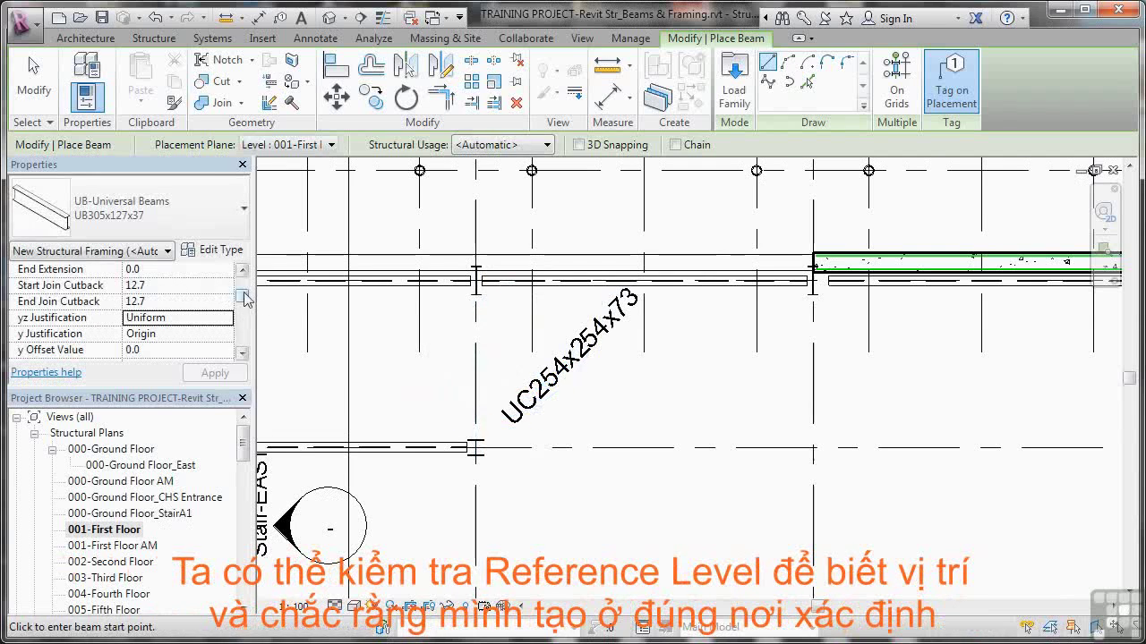
scroll(246, 280, "up", 2)
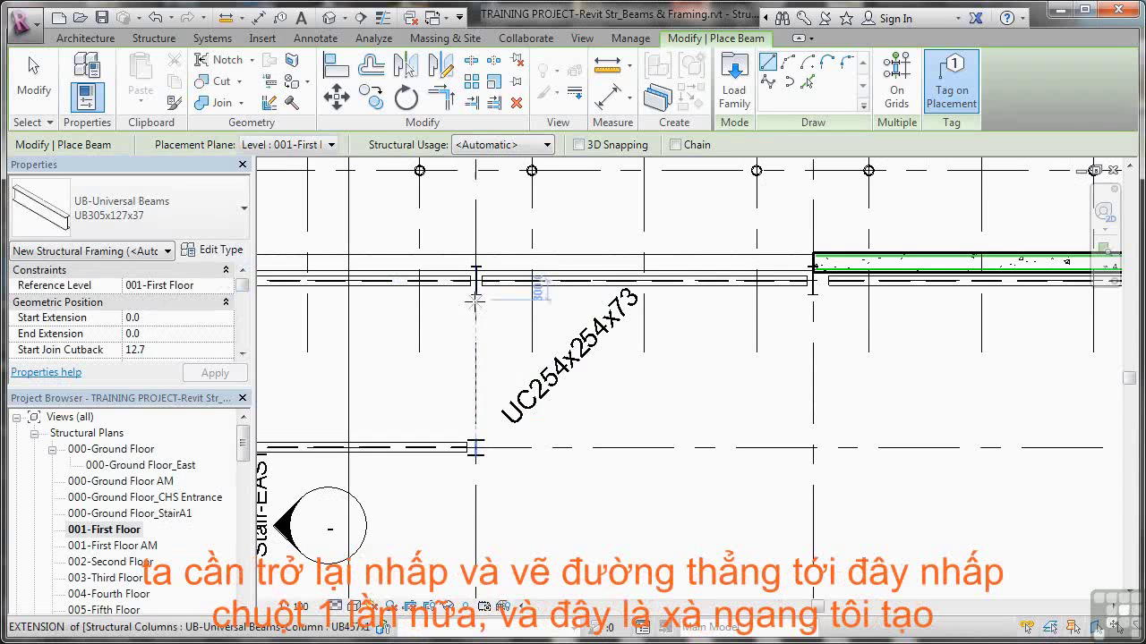
left_click(475, 282)
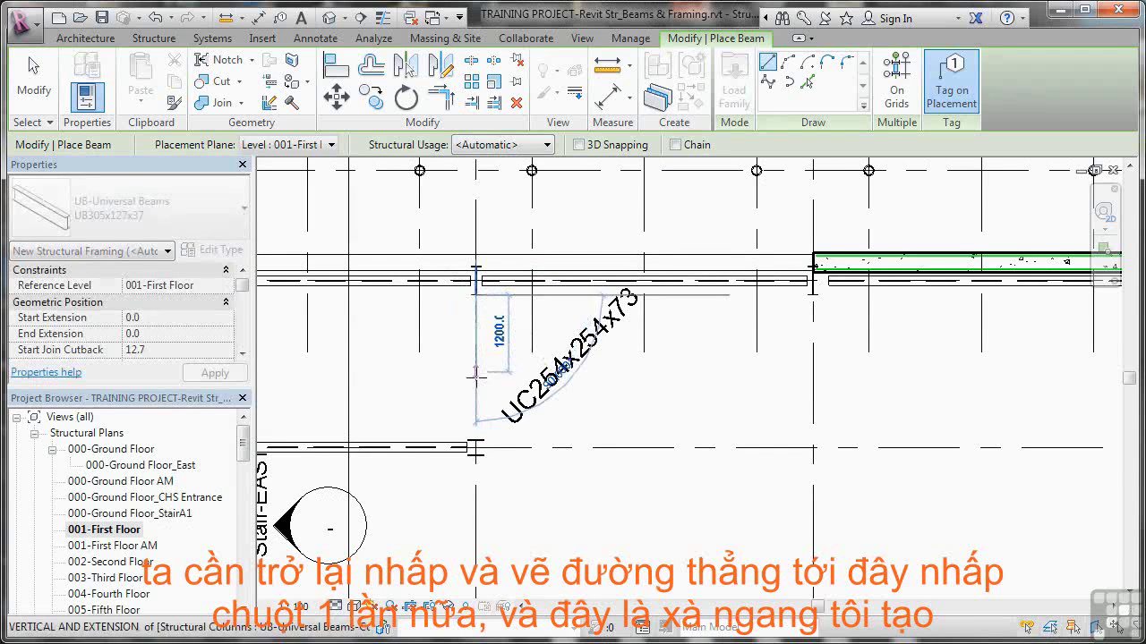
left_click(475, 444)
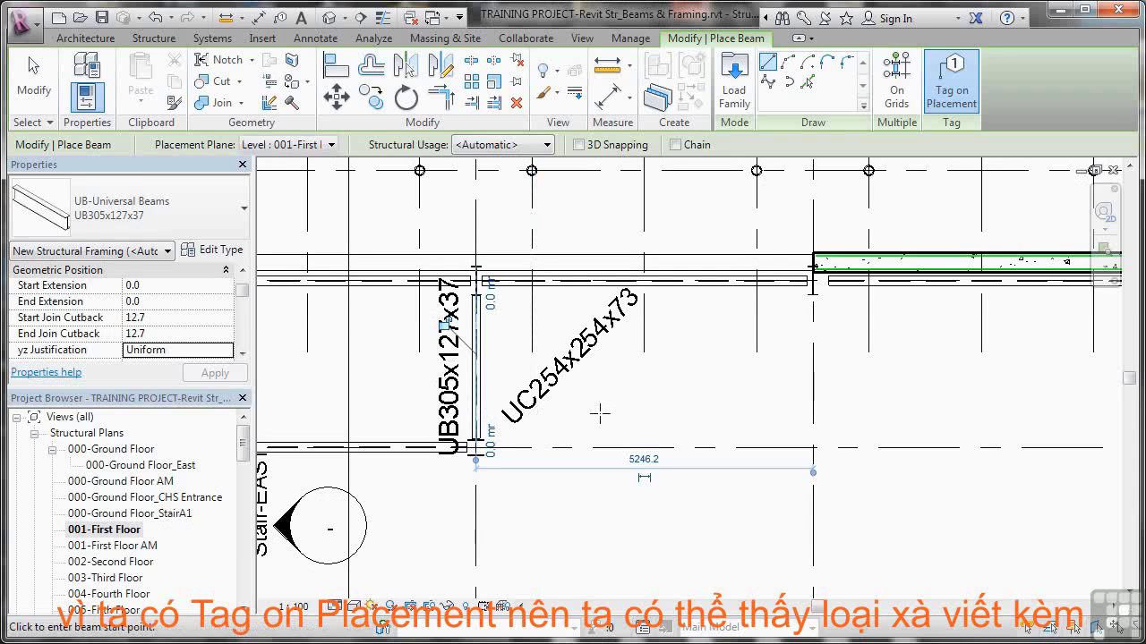
key("Escape")
key("Escape")
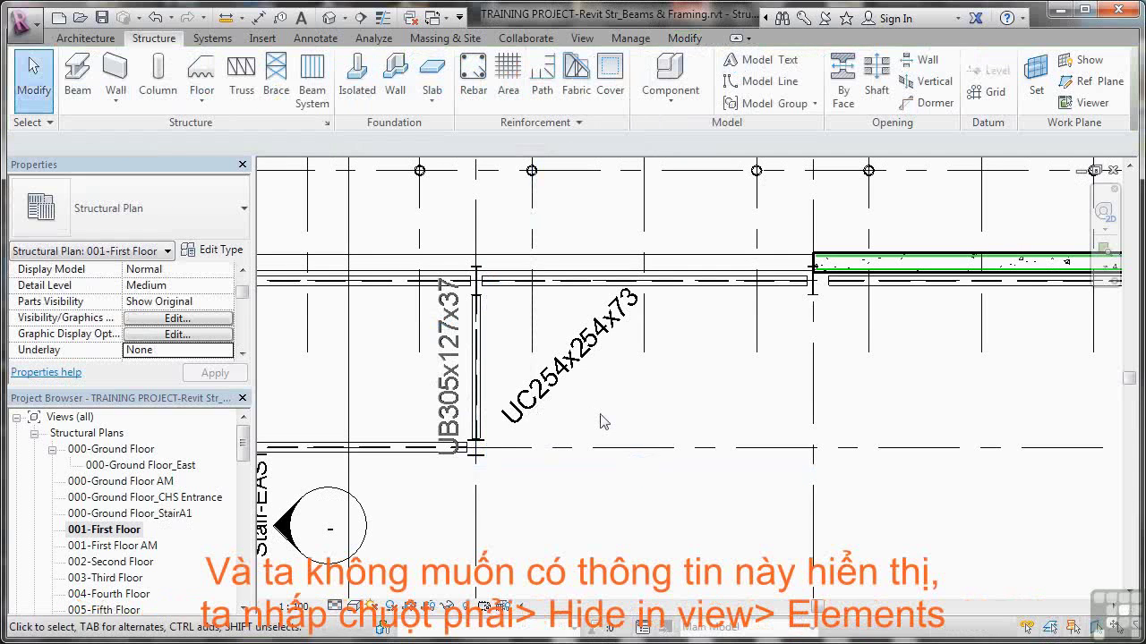
Step: Hide the new beam's UB305x127x37 tag in this view by element and turn on Reveal Hidden Elements
left_click(452, 383)
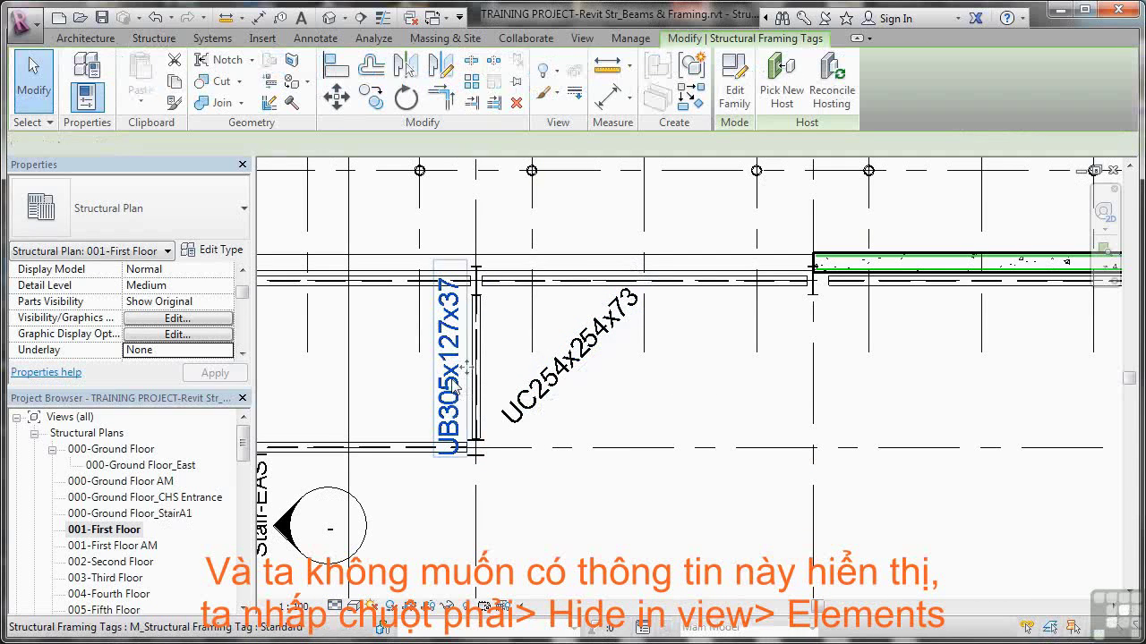
right_click(452, 385)
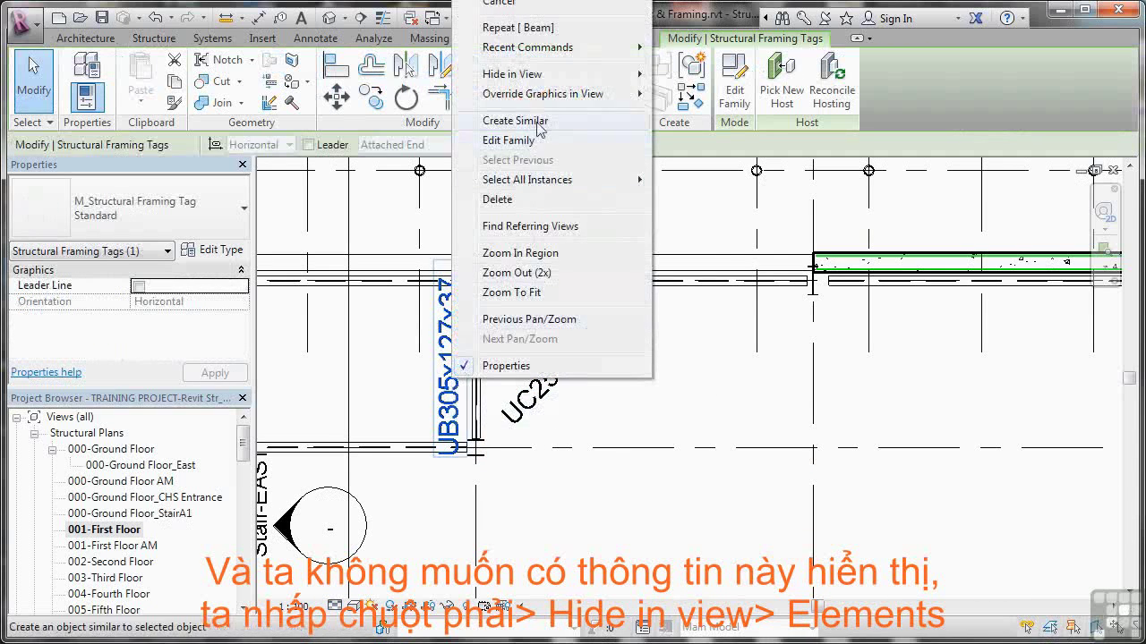
mouse_move(542, 81)
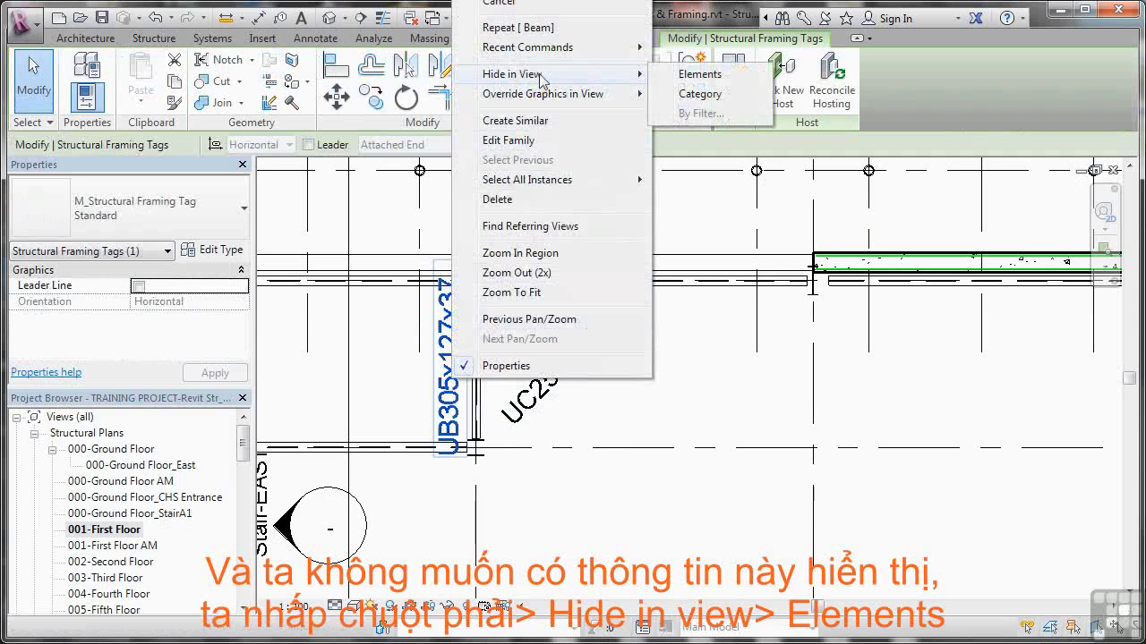
left_click(699, 74)
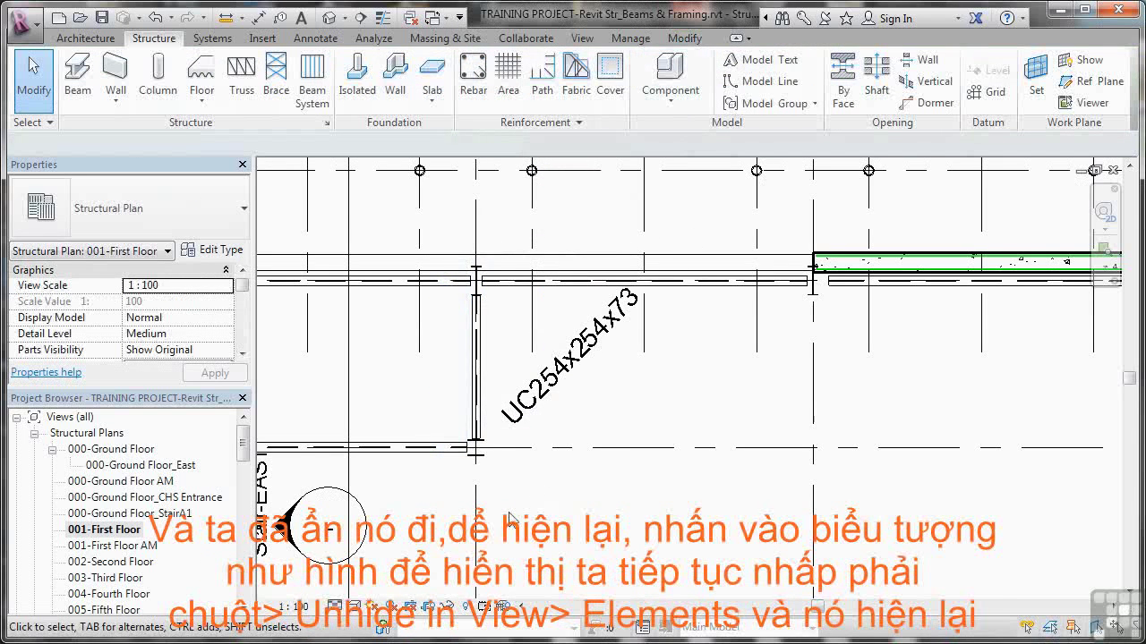
left_click(466, 607)
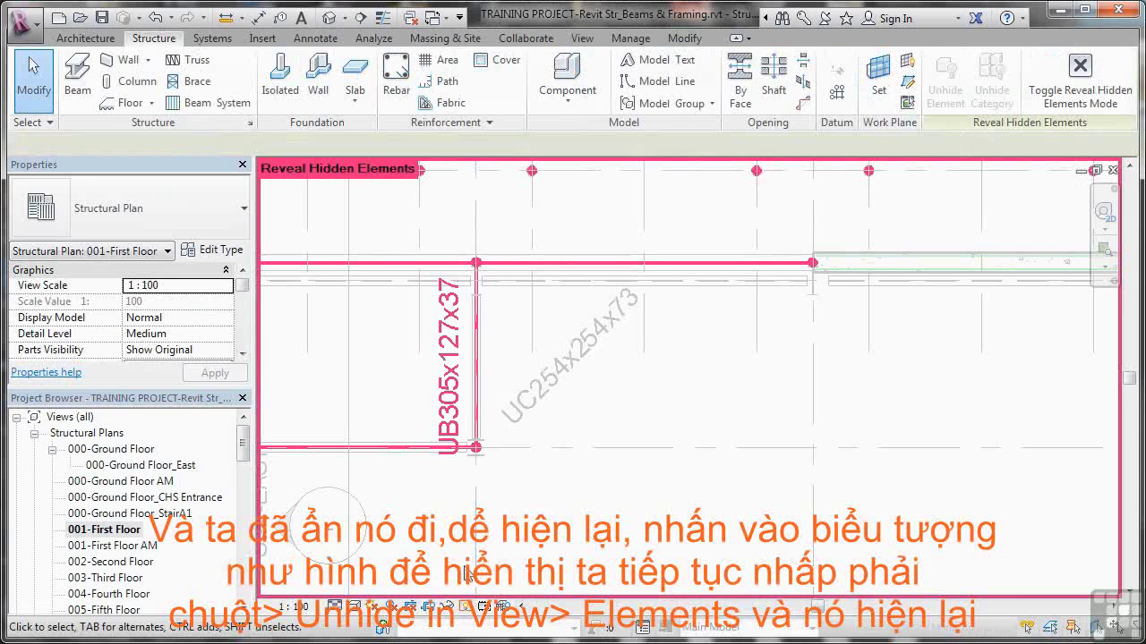
Step: Unhide the UB305x127x37 tag in this view by element and turn off Reveal Hidden Elements
left_click(455, 409)
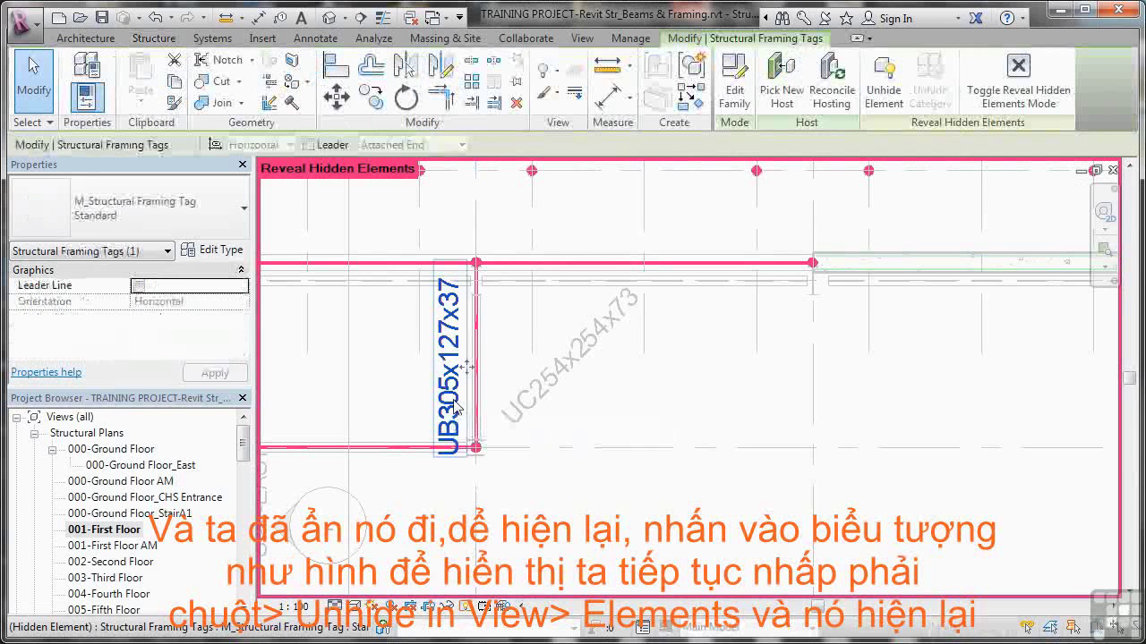
right_click(456, 408)
mouse_move(557, 98)
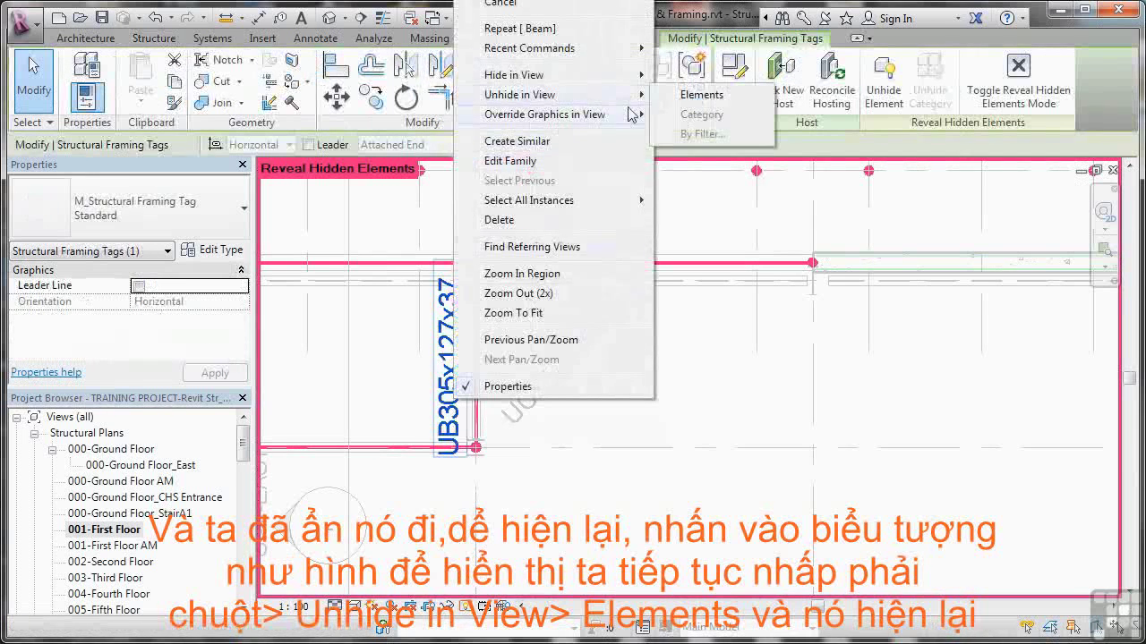
left_click(685, 95)
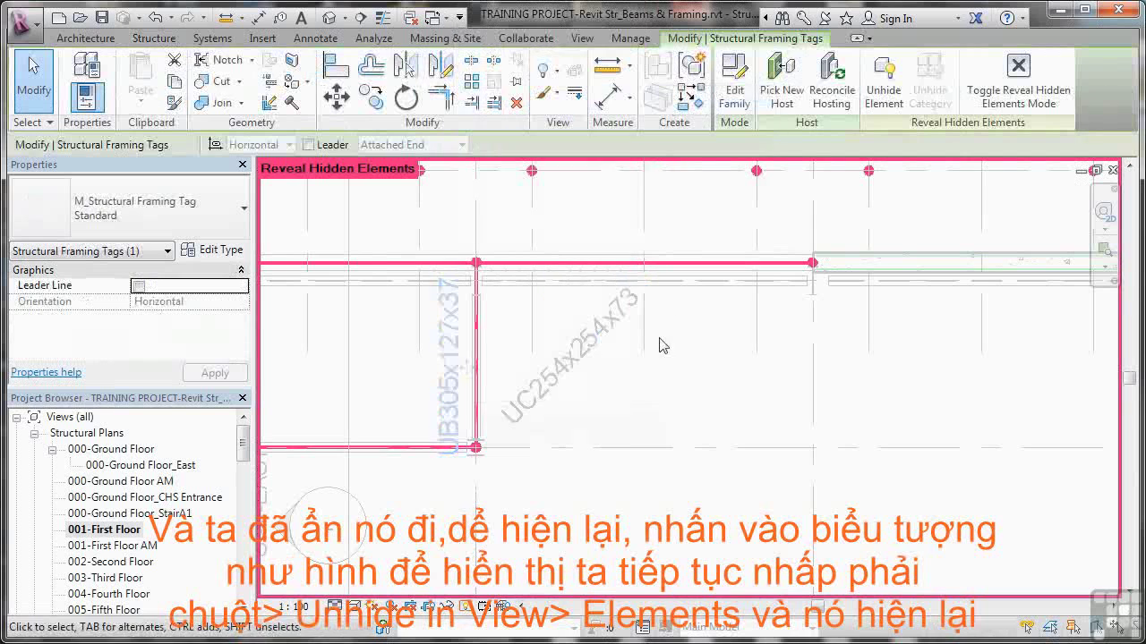
left_click(465, 609)
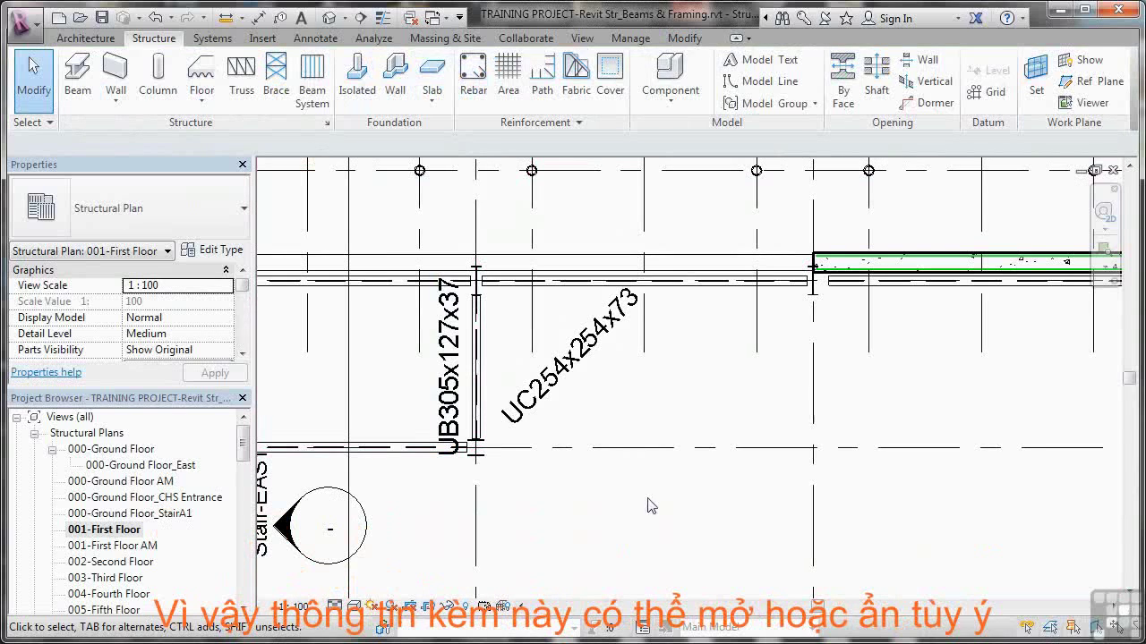
Step: Delete the existing UB457x152x67 beam on grid C below the stair bays
scroll(650, 504, "down", 4)
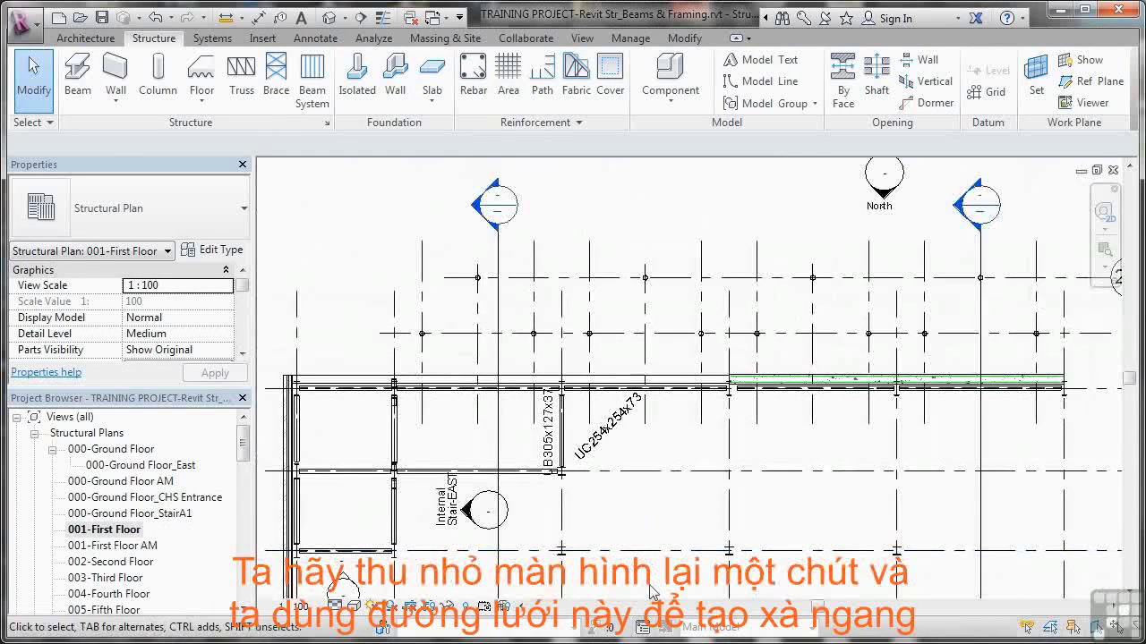
middle_click_drag(650, 562, 631, 474)
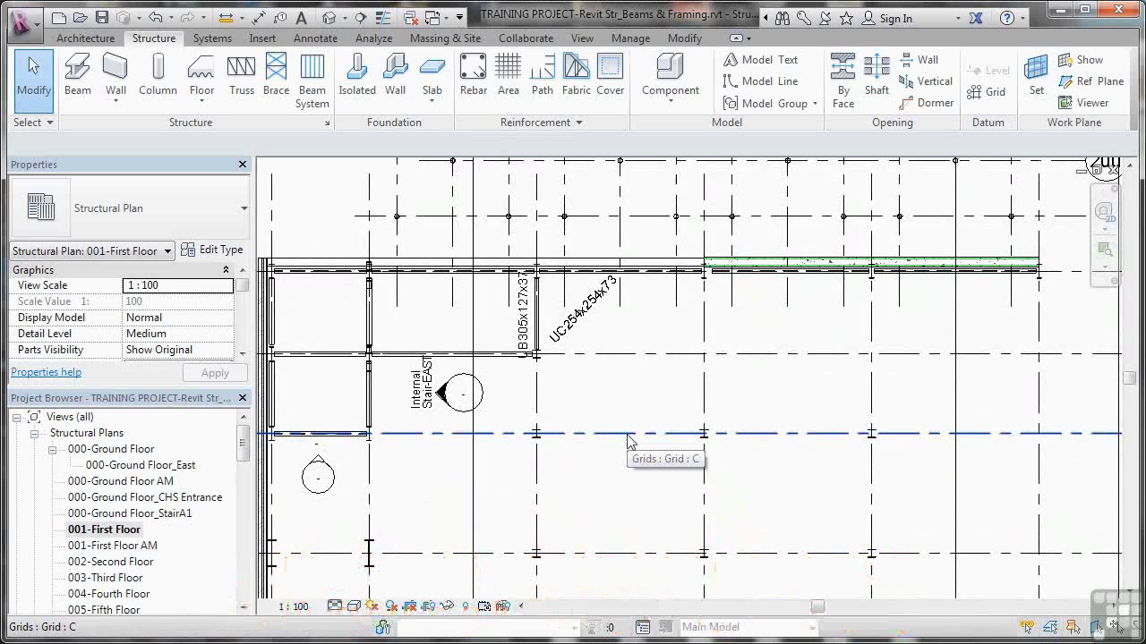
left_click(345, 447)
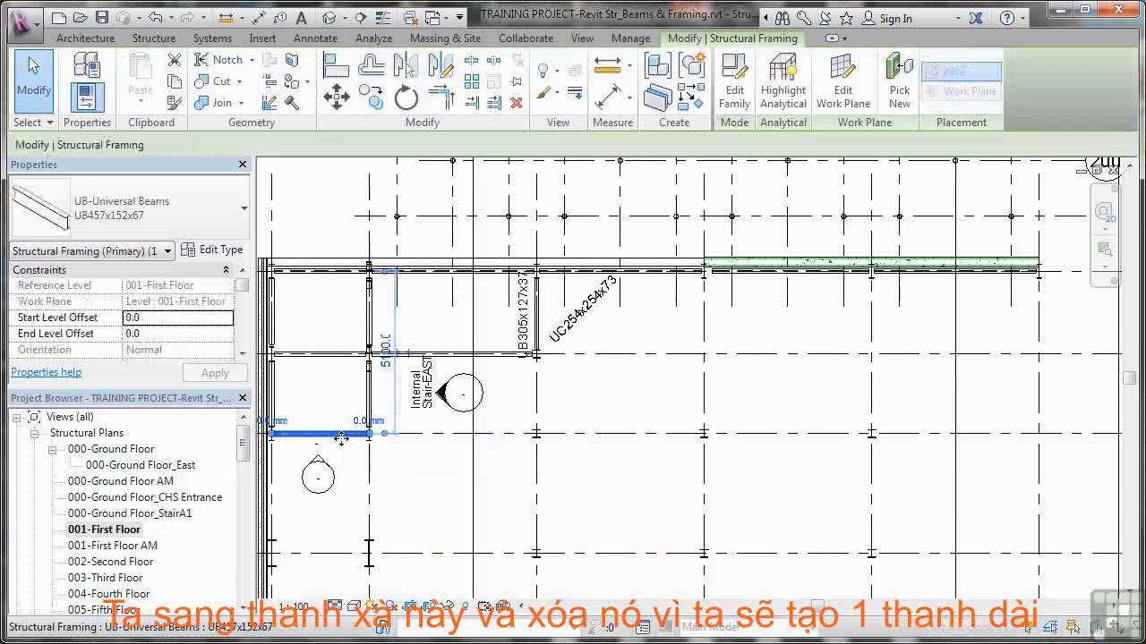
key("Delete")
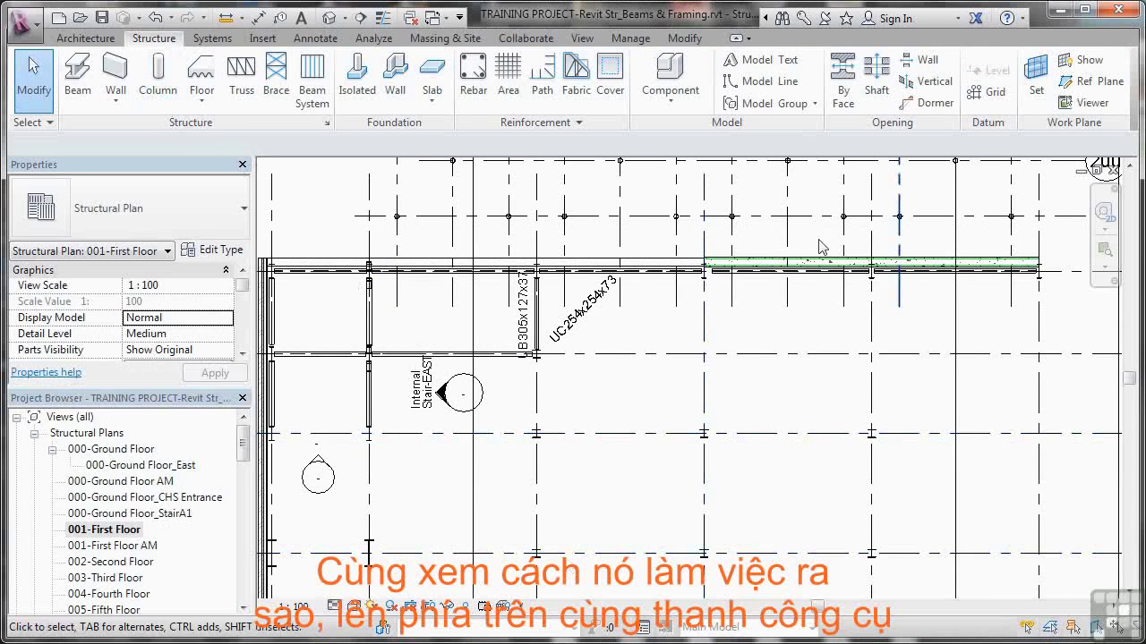
Step: Place tagged UB305x127x37 beams along grid C using On Grids with Structural Usage set to Primary, and end beam placement
left_click(76, 75)
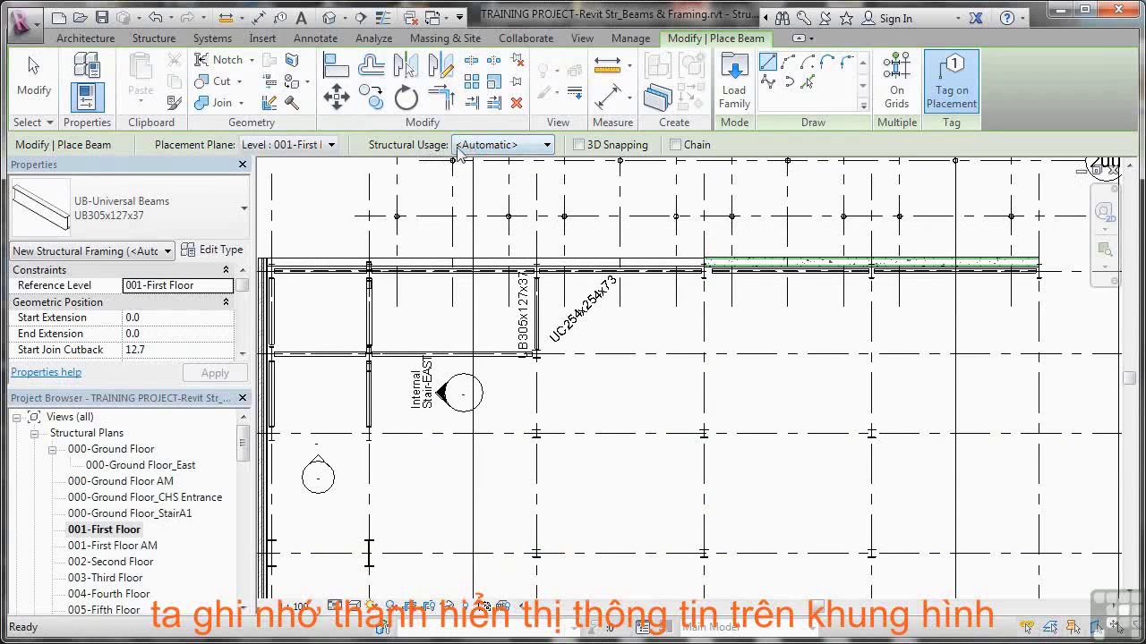
left_click(547, 145)
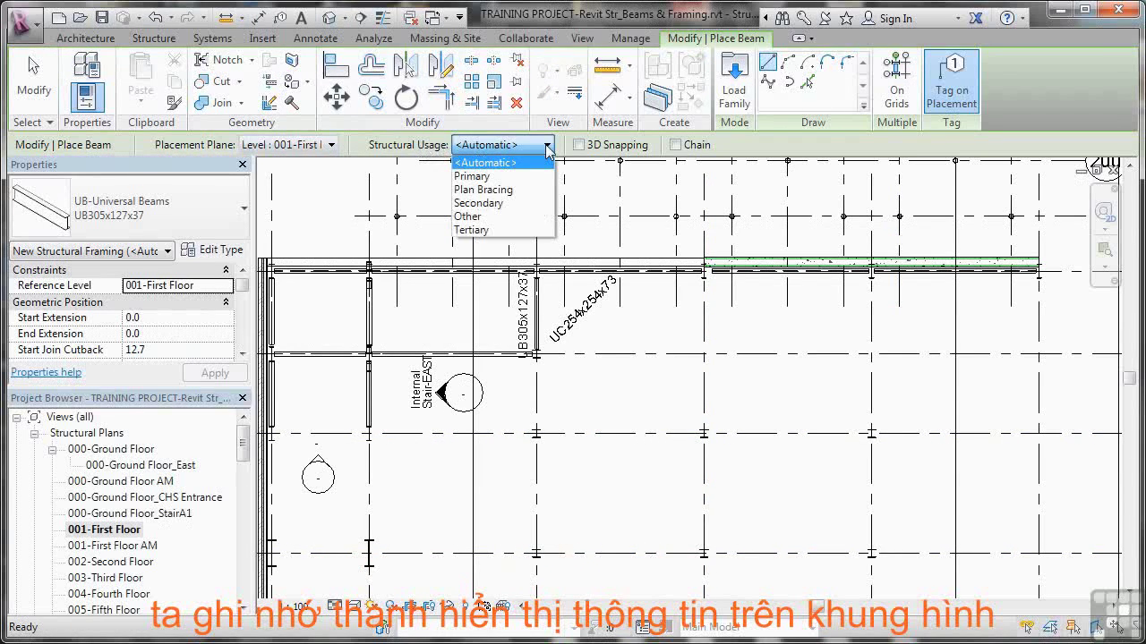
left_click(498, 177)
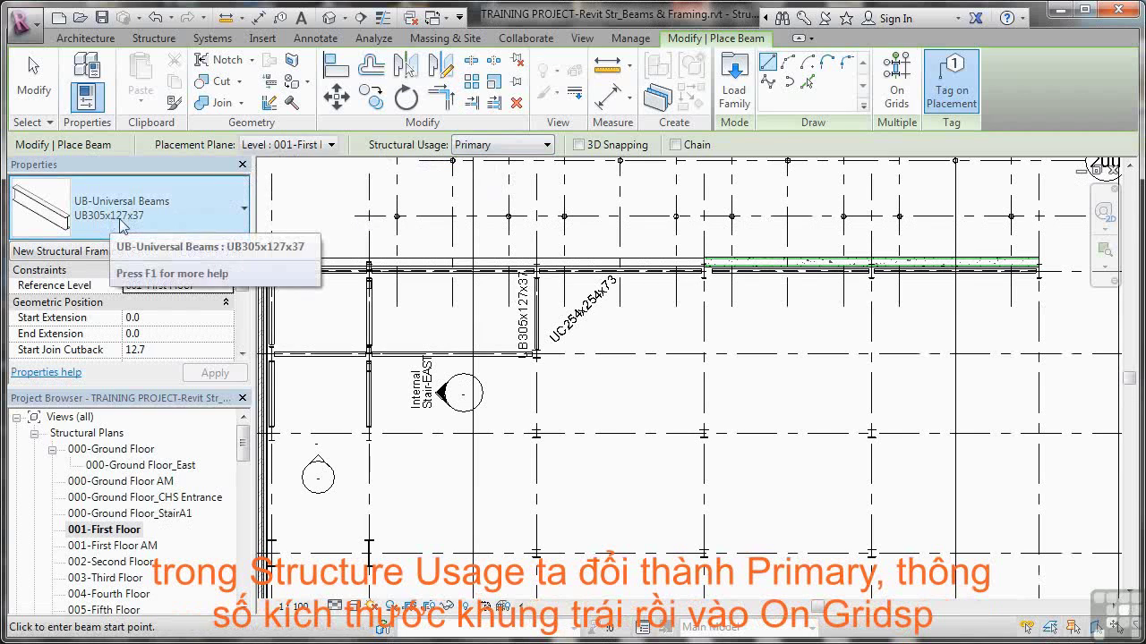
left_click(896, 105)
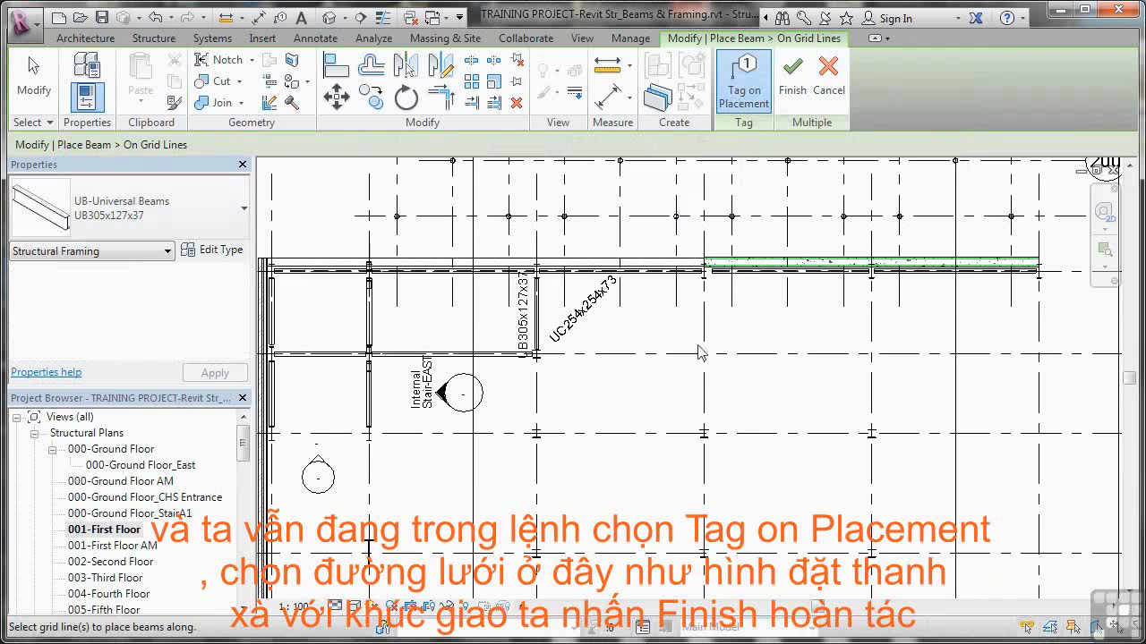
left_click(503, 439)
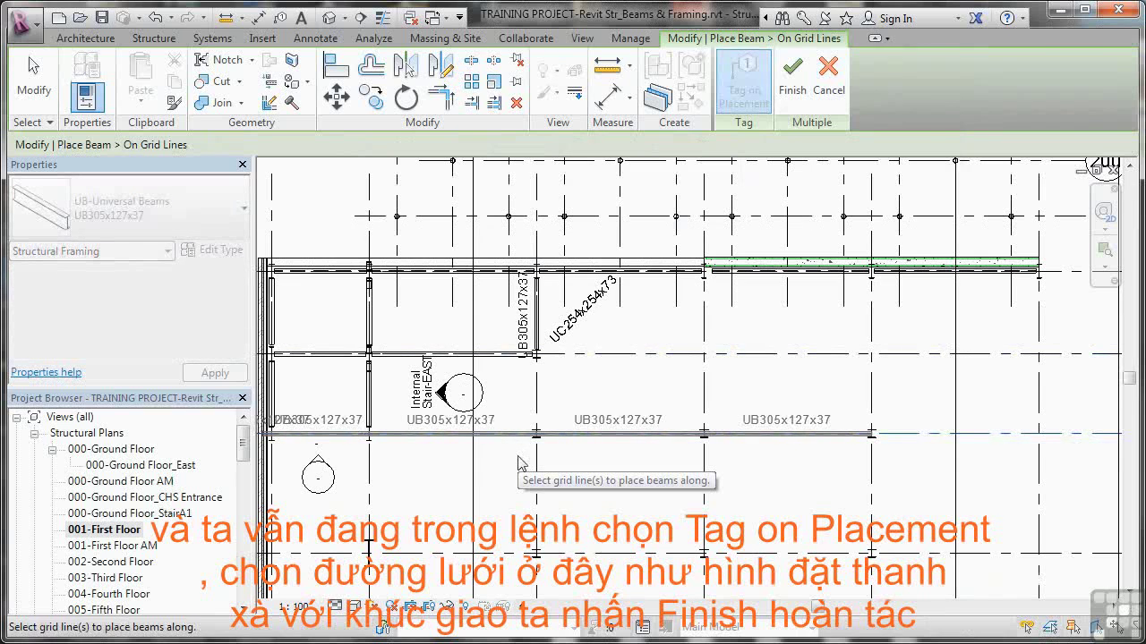
left_click(793, 79)
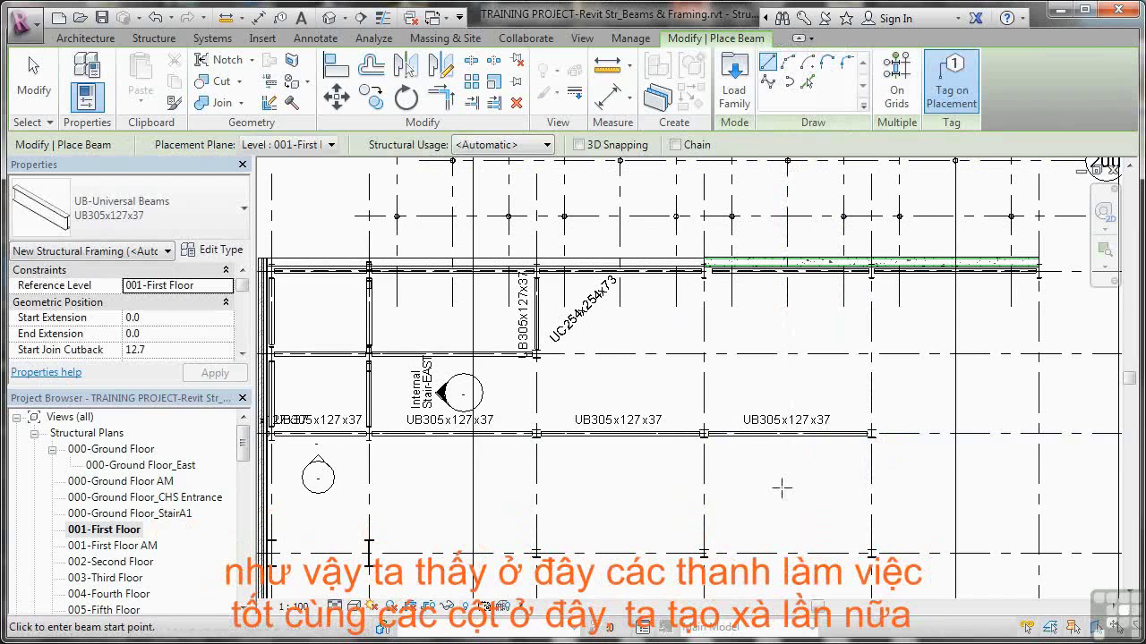
key("Escape")
key("Escape")
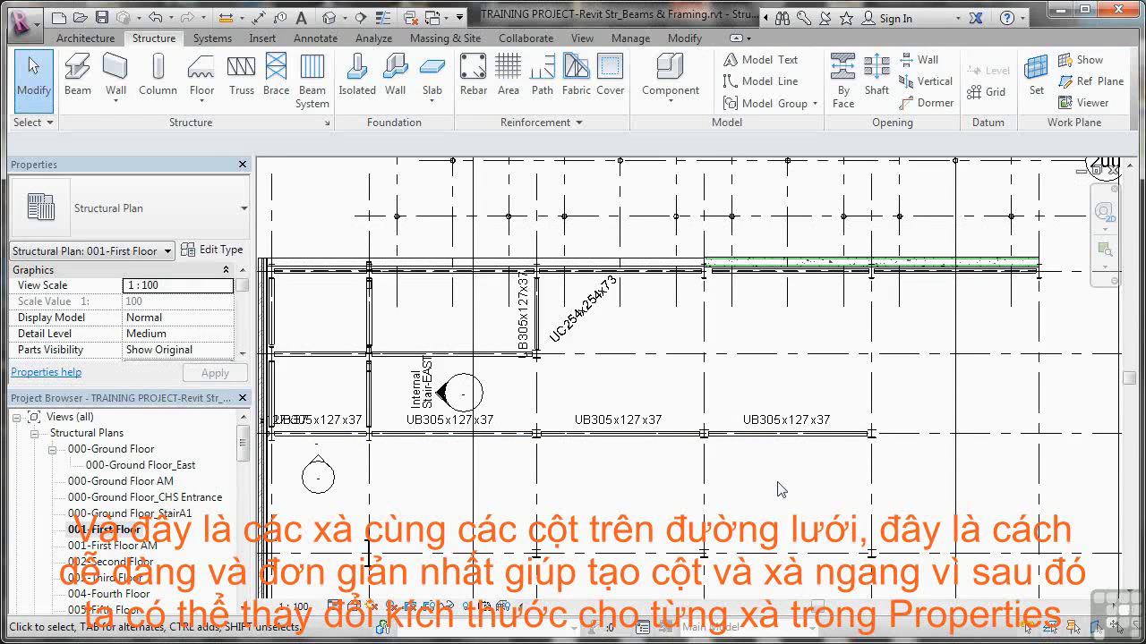
Step: Review the framing types available for the grid C beam just past grid 3 and check its tag's options
left_click(622, 435)
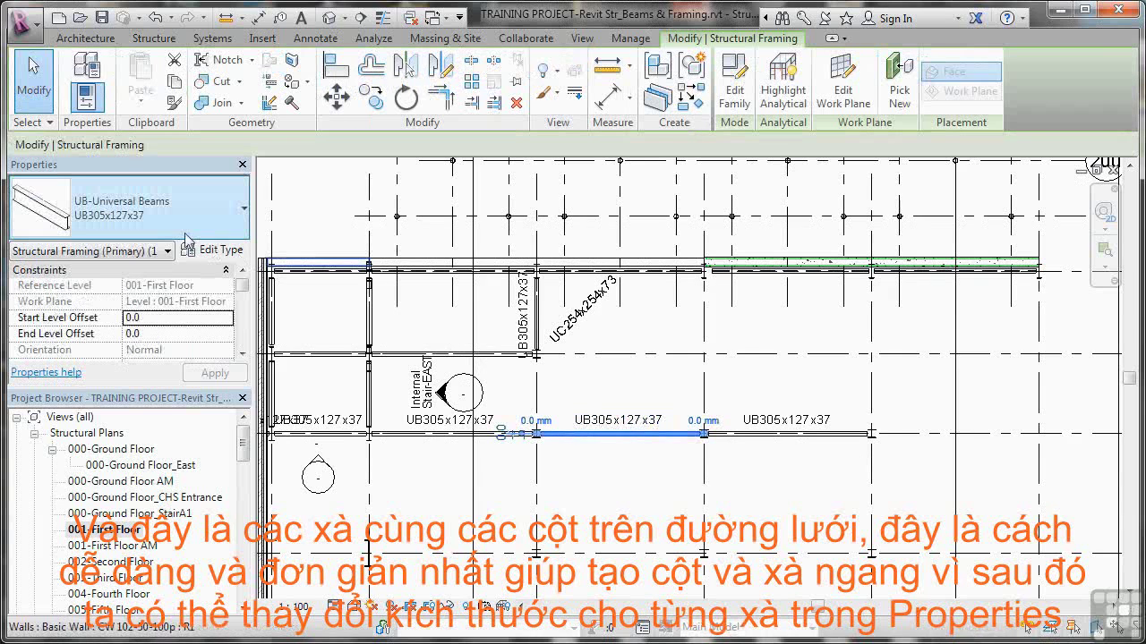
left_click(243, 216)
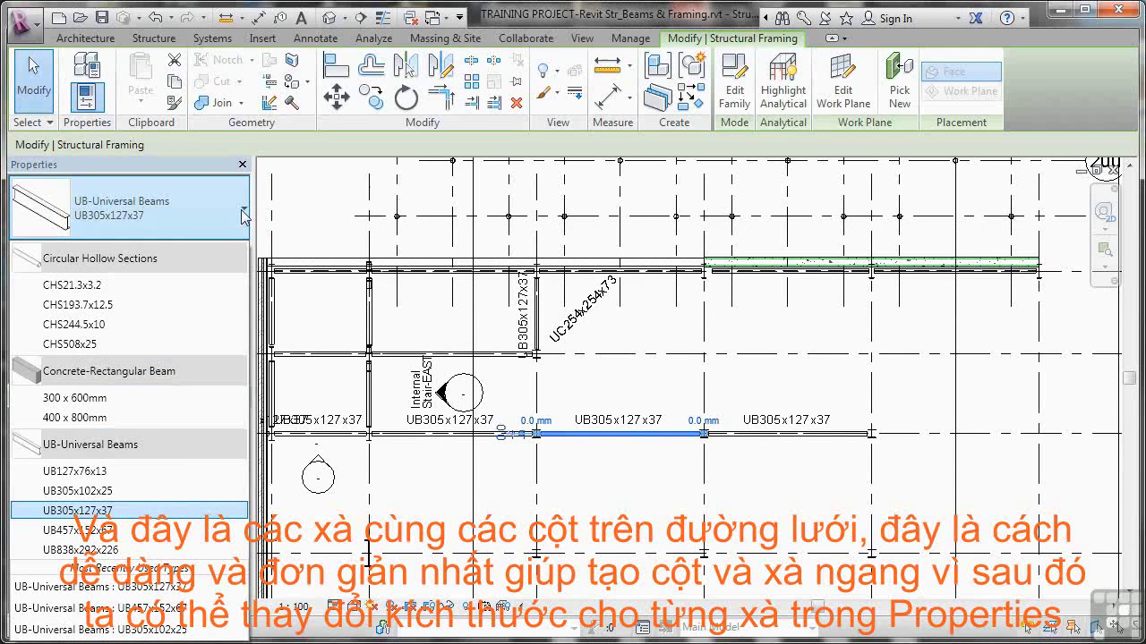
left_click(243, 216)
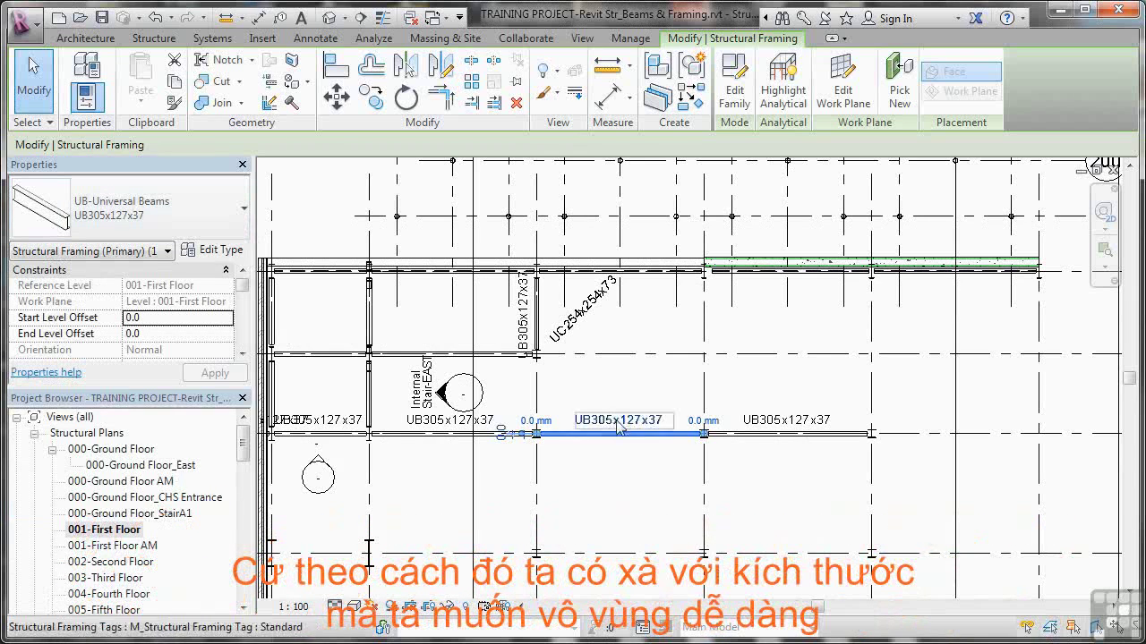
key("Escape")
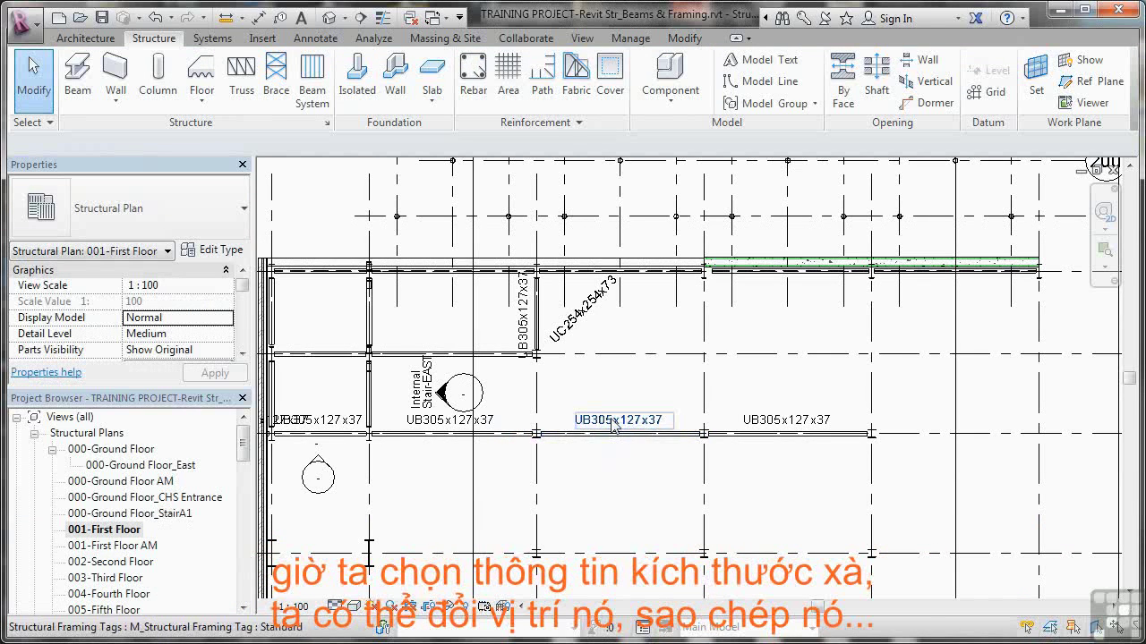
left_click(613, 423)
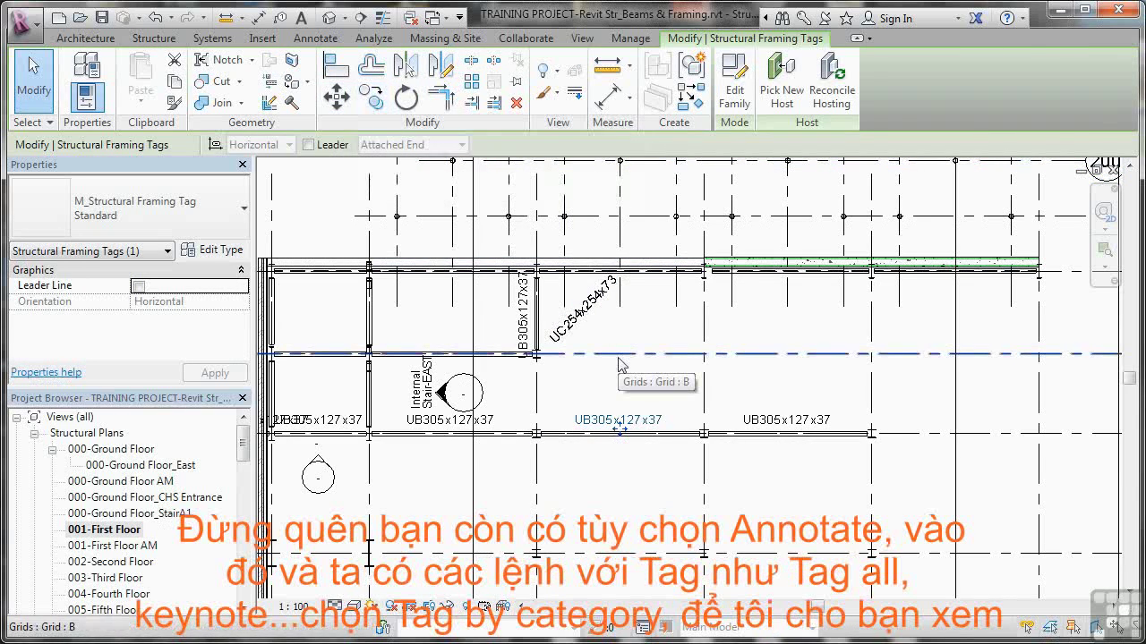
key("Escape")
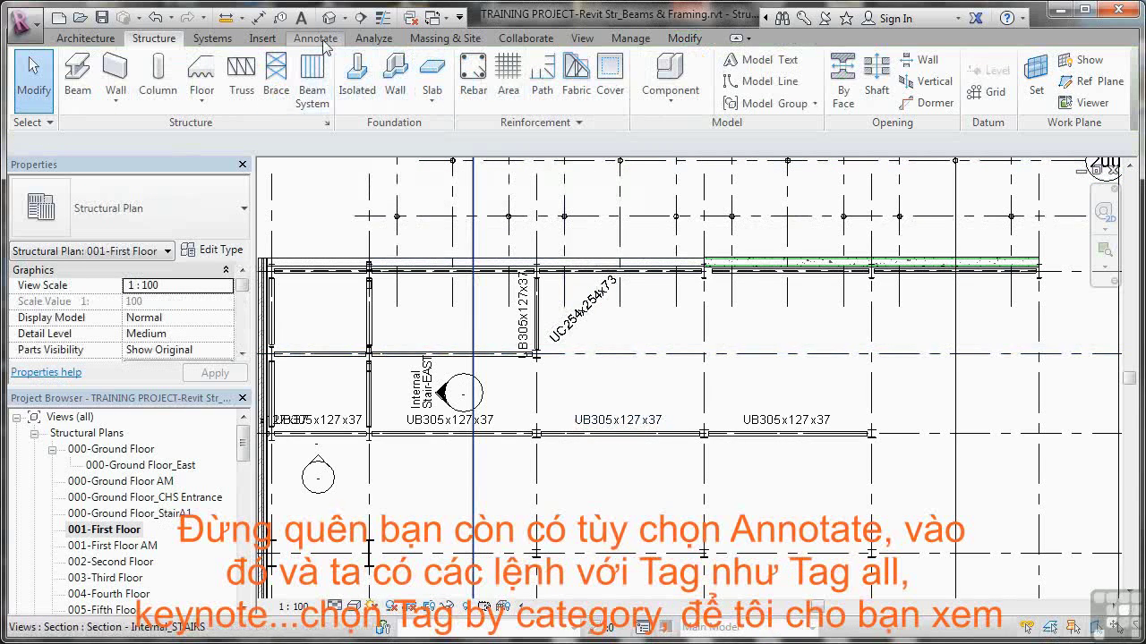
Step: Delete the UB305x127x37 tag of the grid C beam just past grid 3
left_click(318, 38)
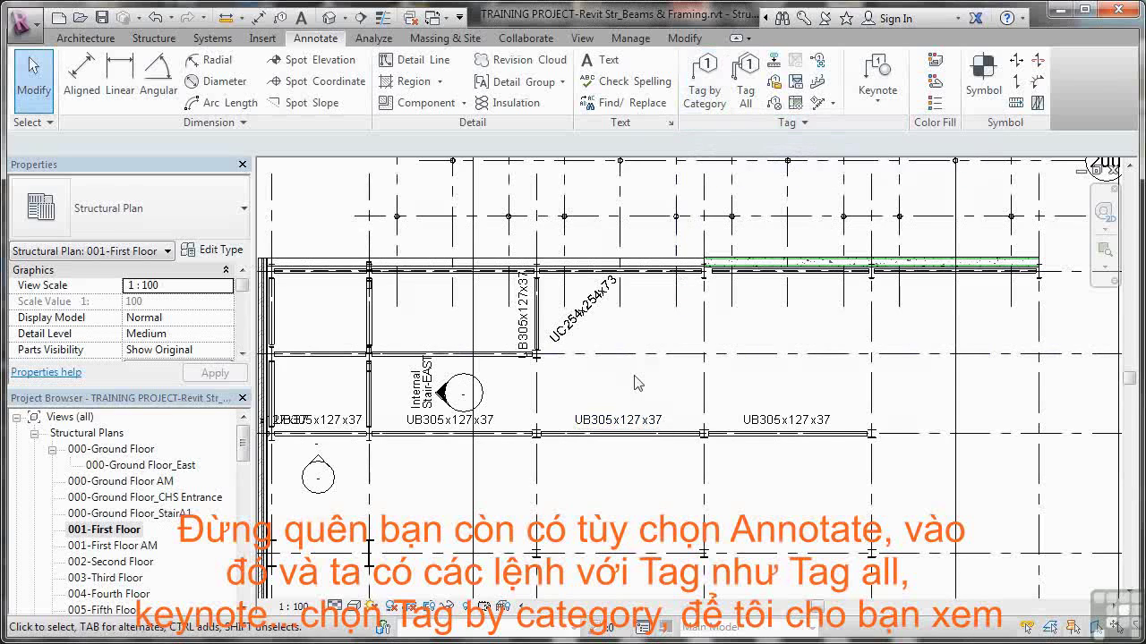
left_click(624, 424)
key("Delete")
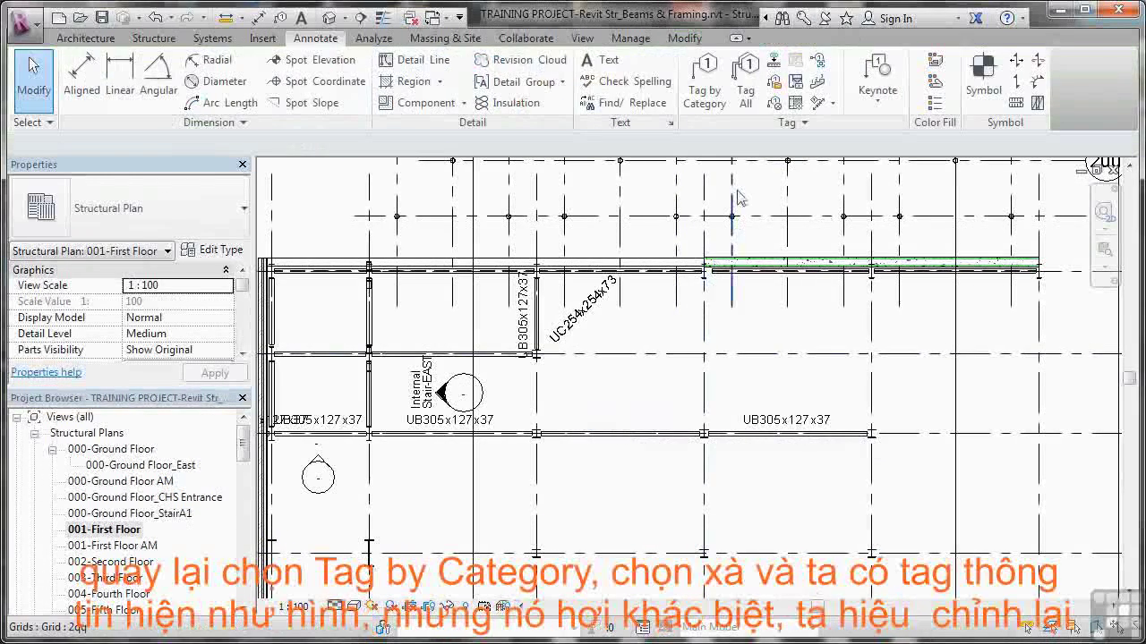
Step: Tag the untagged grid C beam by category with a leader, turn Leader off for new tags, and undo that tag
left_click(705, 89)
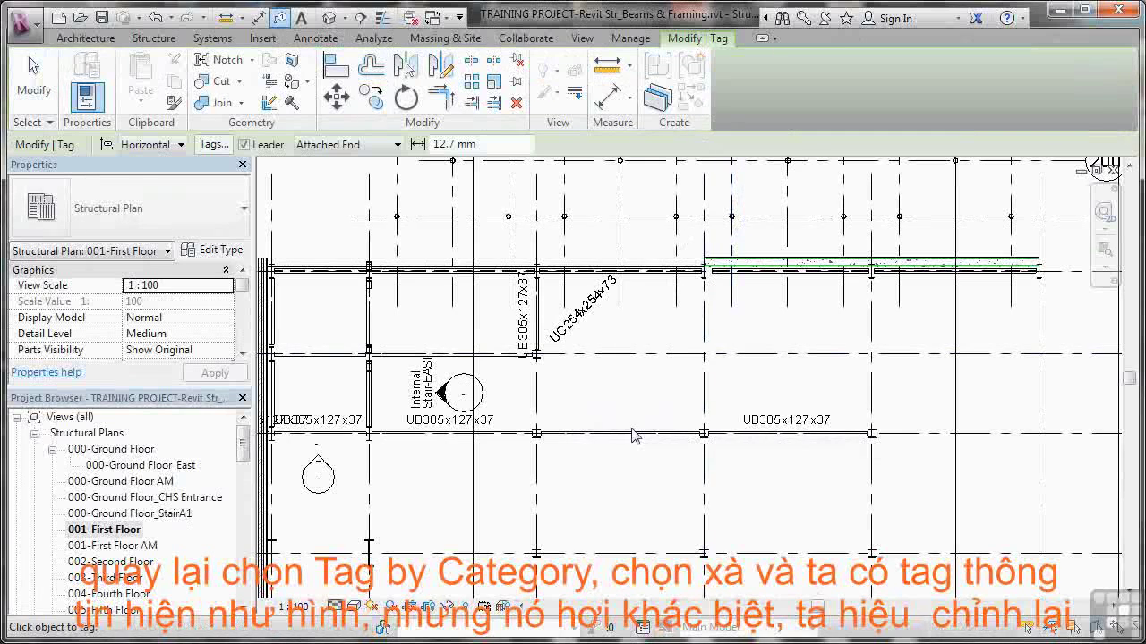
left_click(631, 434)
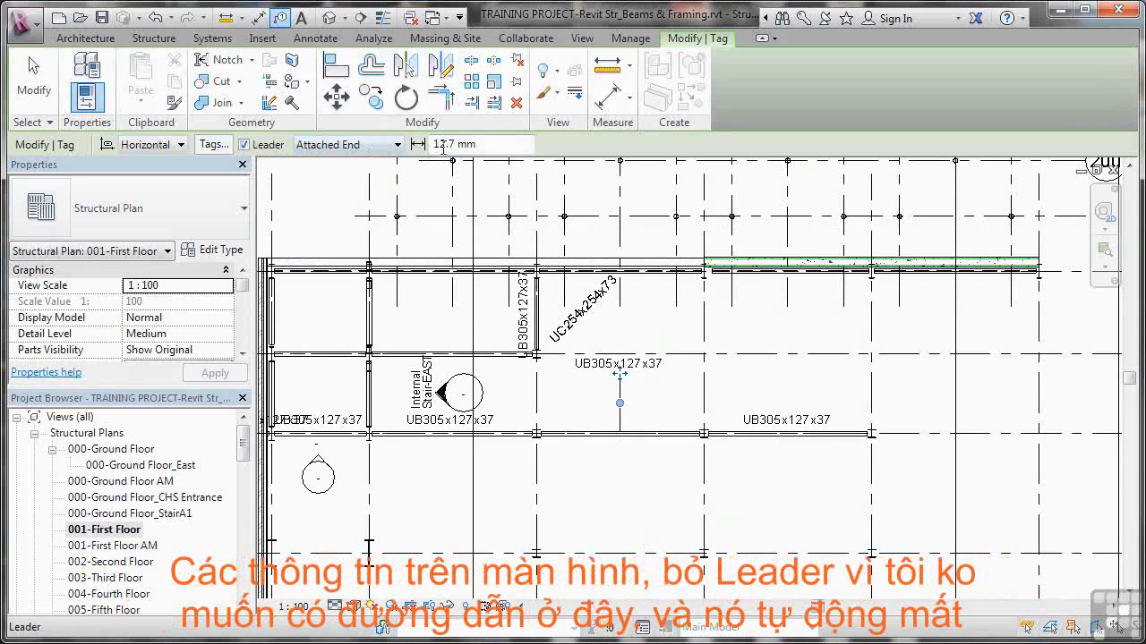
left_click(245, 146)
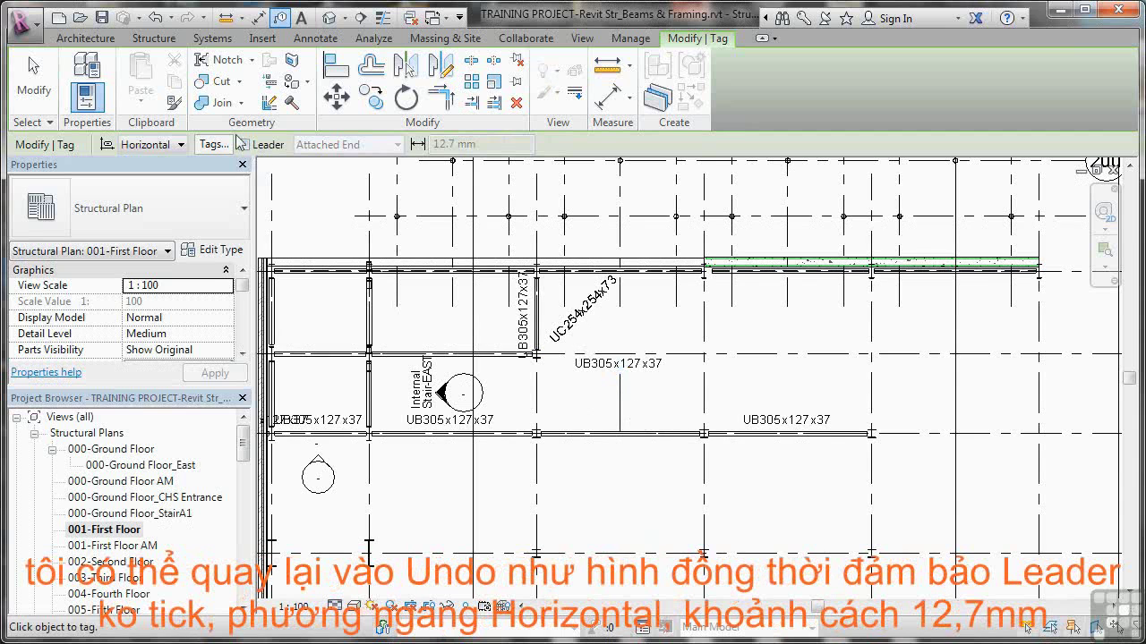
left_click(156, 17)
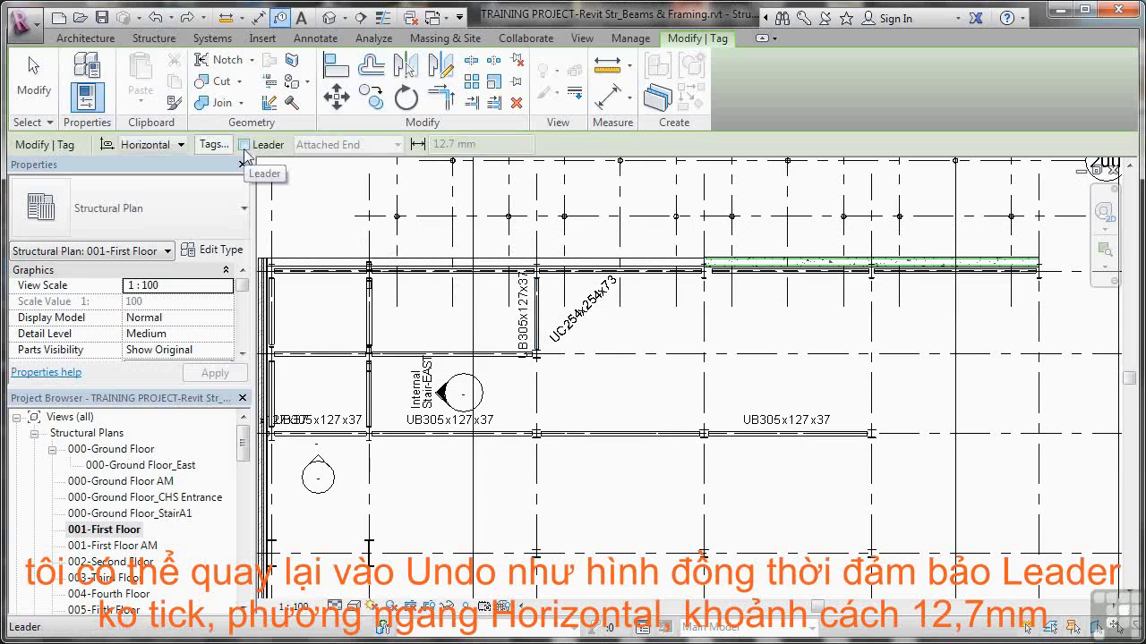
Step: Retag the untagged grid C beam by category with Horizontal orientation and no leader, and end tagging
left_click(180, 144)
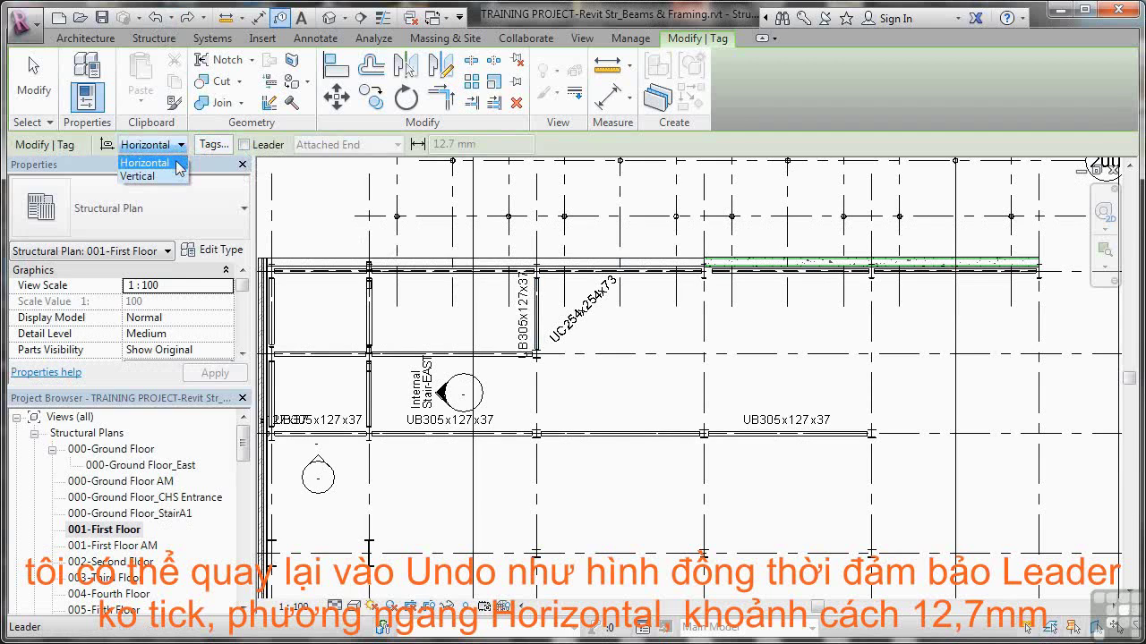
left_click(178, 164)
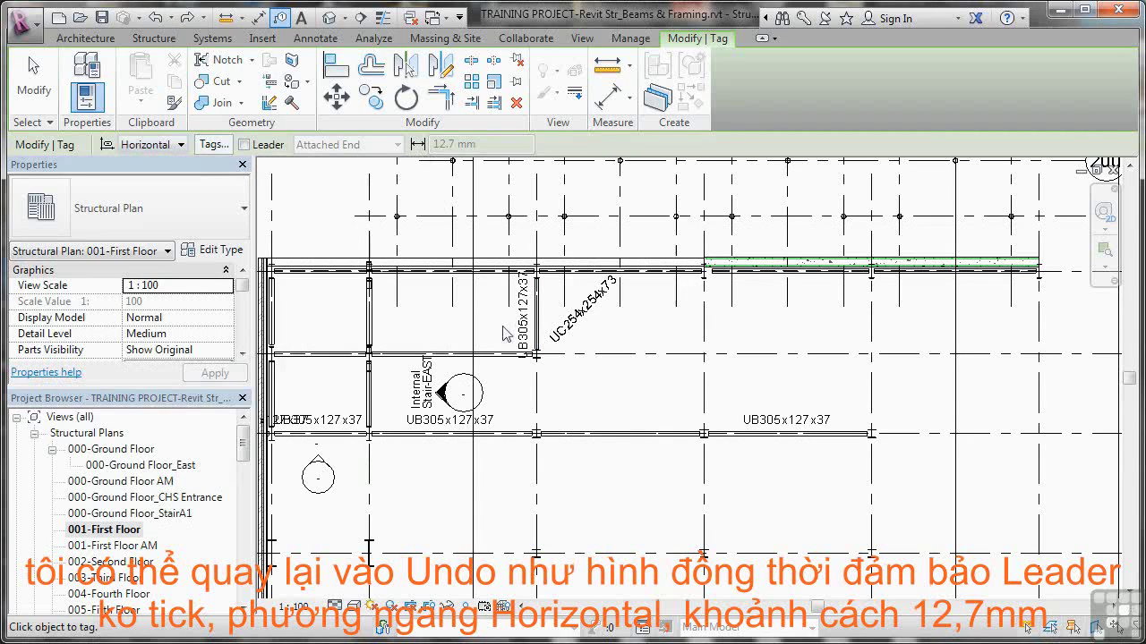
left_click(614, 435)
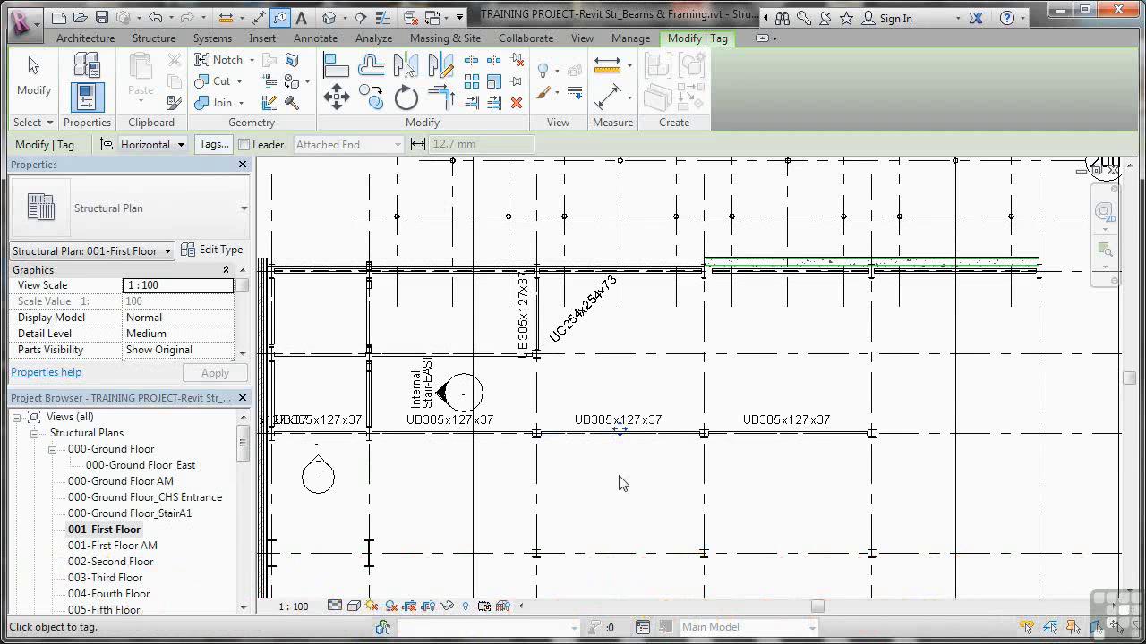
key("Escape")
key("Escape")
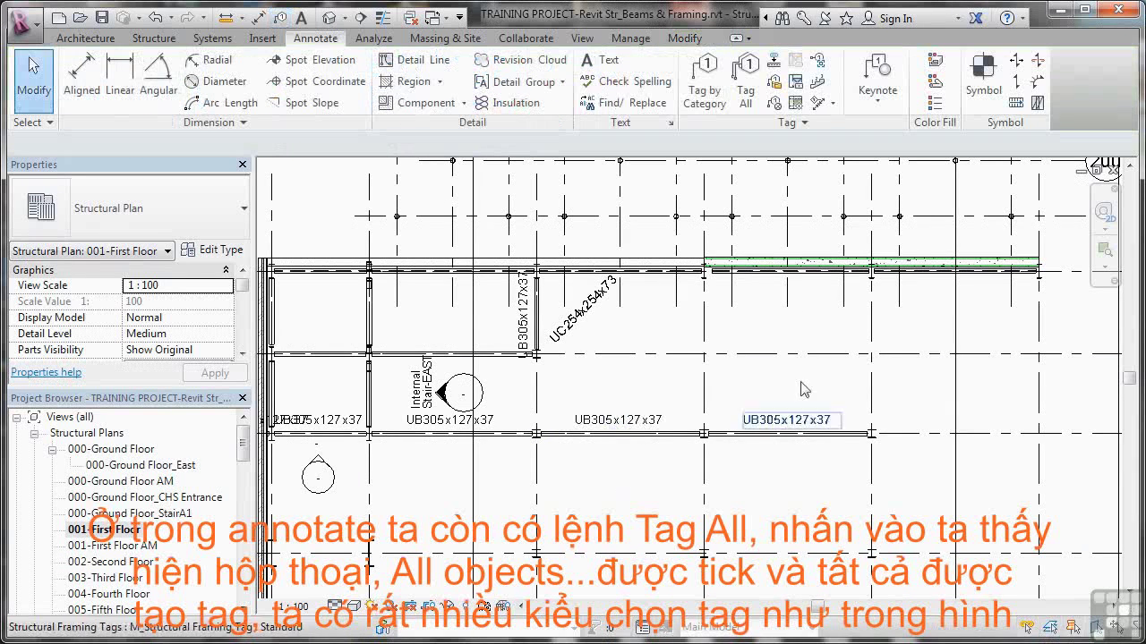
Step: Examine the Tag All Not Tagged categories and its Leader option, and cancel without tagging anything
left_click(745, 101)
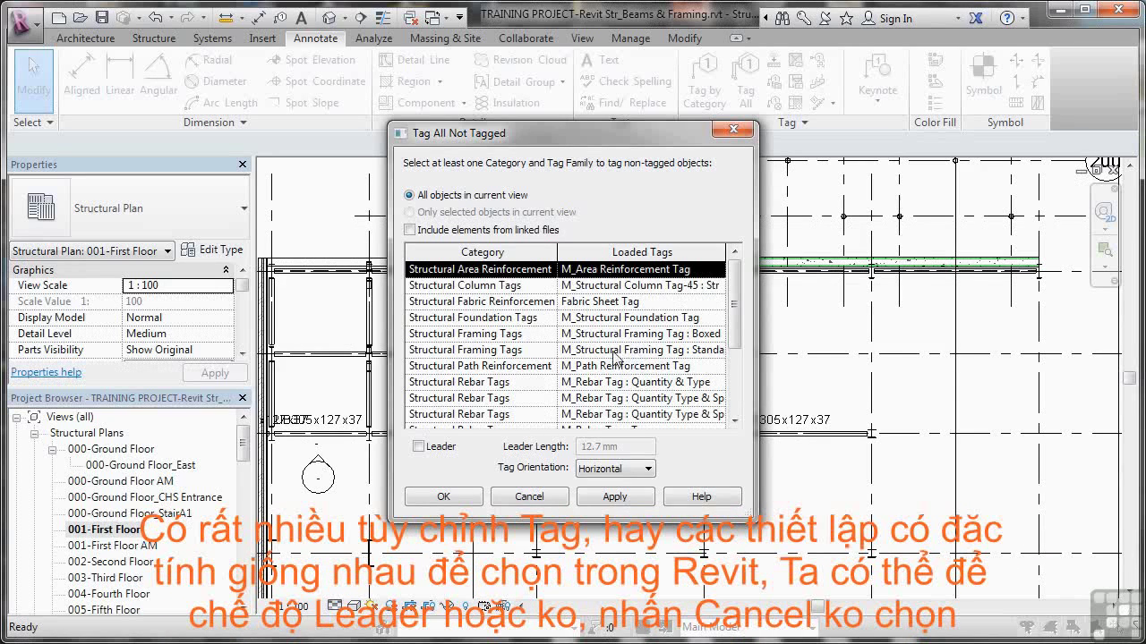
left_click(418, 448)
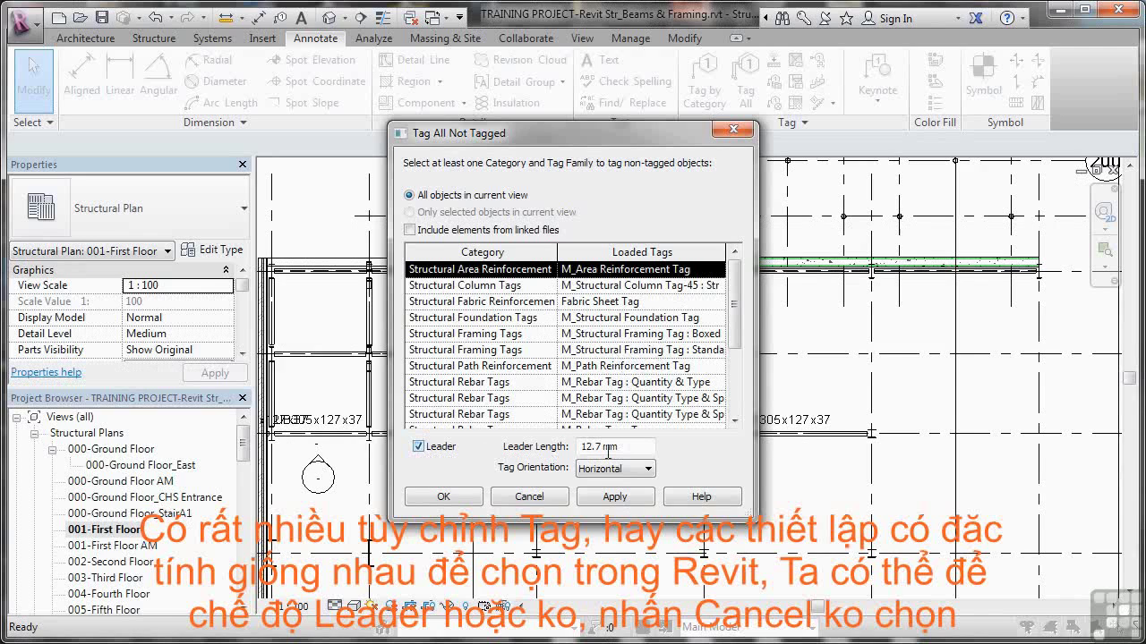
left_click(418, 447)
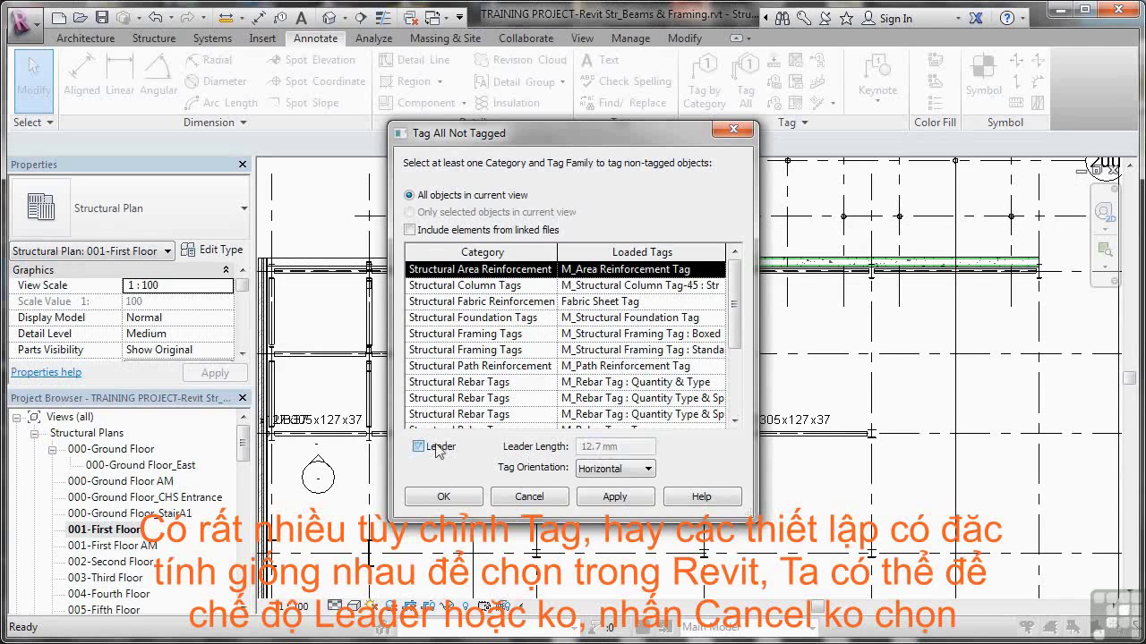
left_click(529, 498)
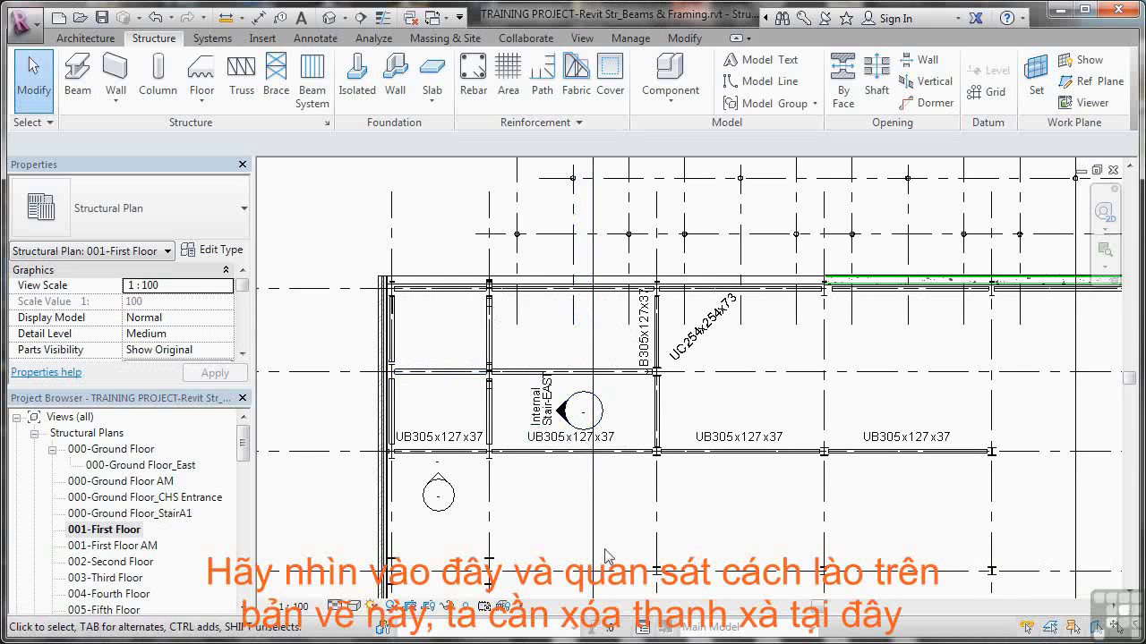
Step: Delete the UB457x152x67 beam on grid B between grids 1 and 2
left_click(447, 377)
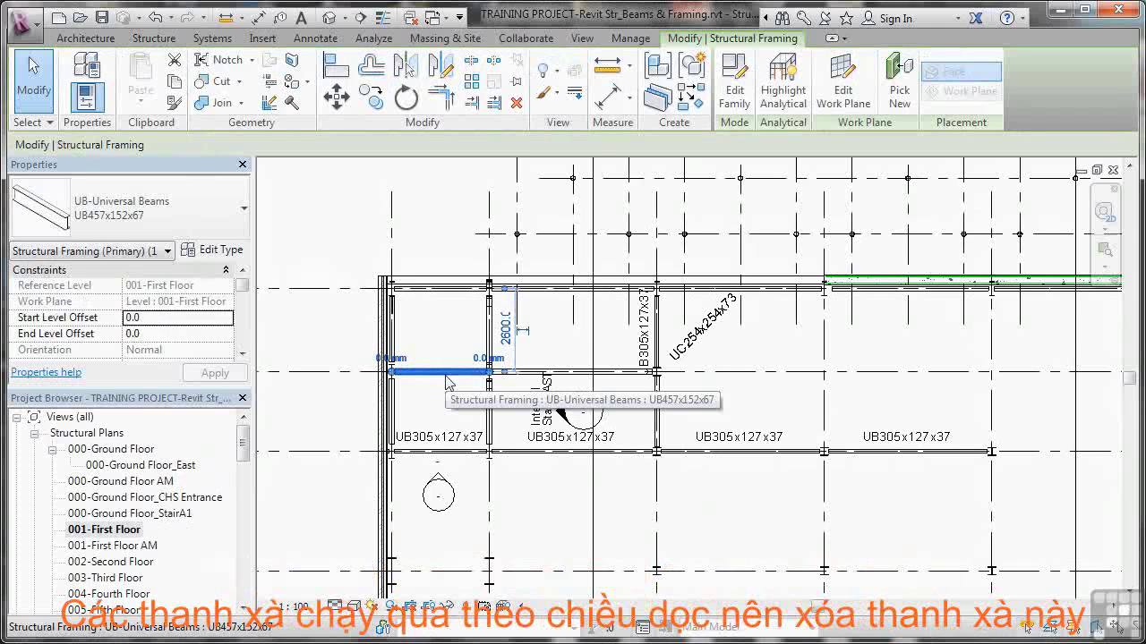
key("Delete")
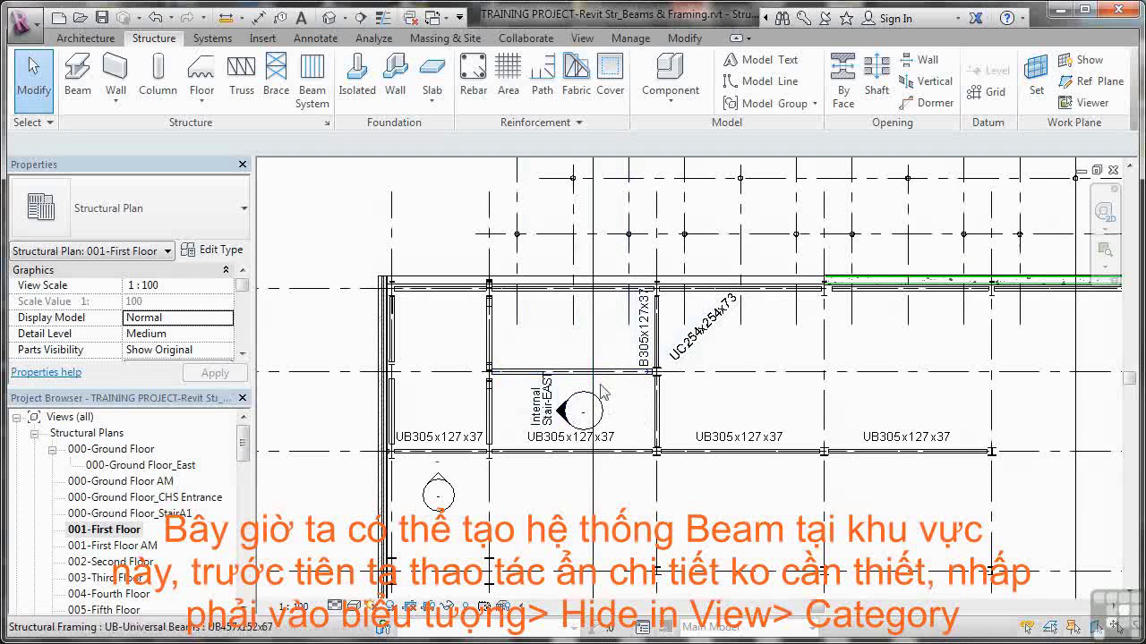
Step: Hide the elevation markers and the section lines in this view by category
right_click(548, 405)
mouse_move(641, 98)
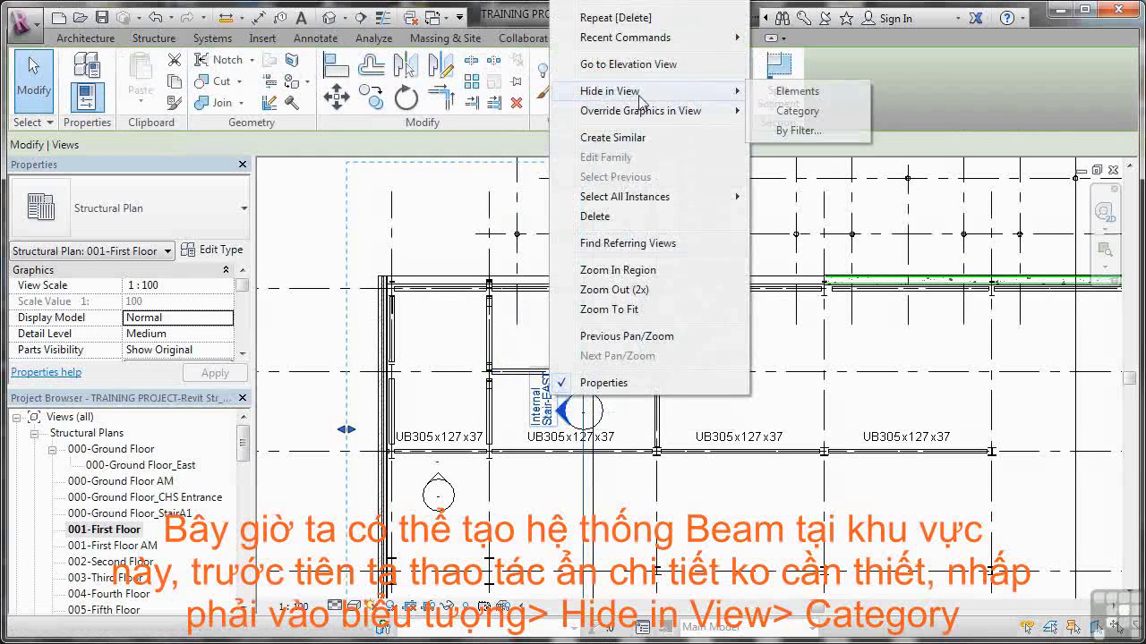
left_click(785, 113)
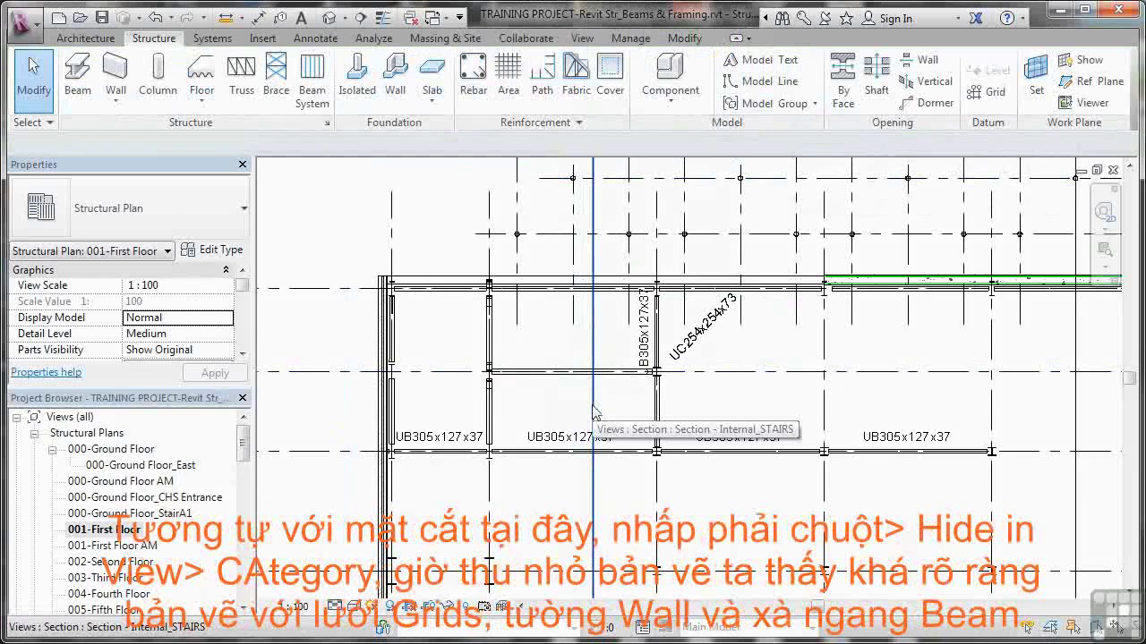
right_click(594, 413)
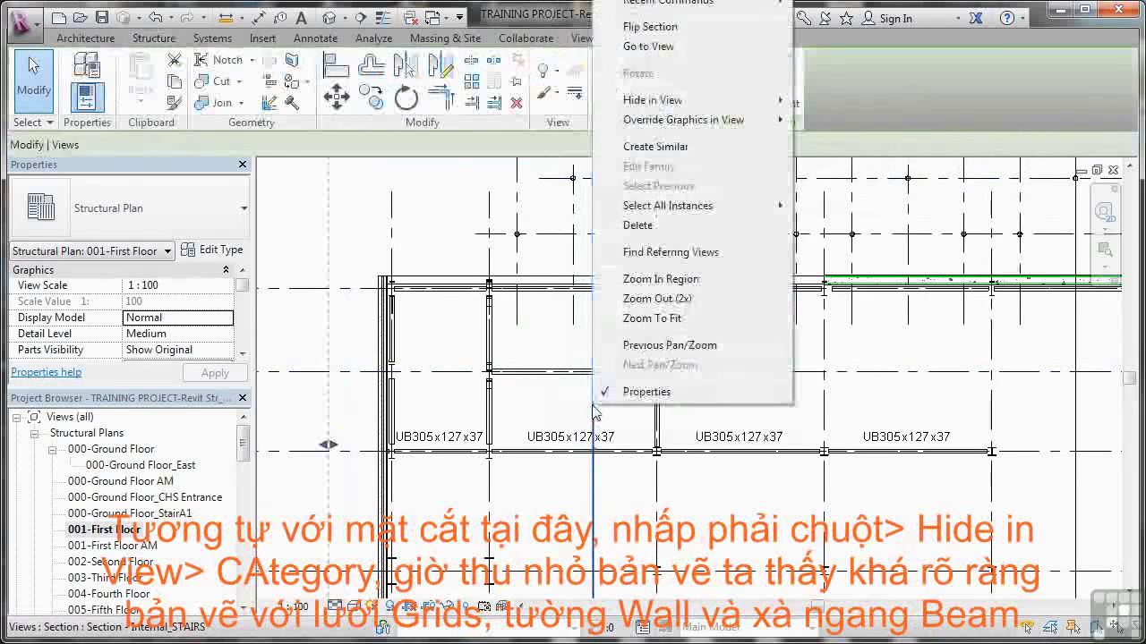
mouse_move(666, 102)
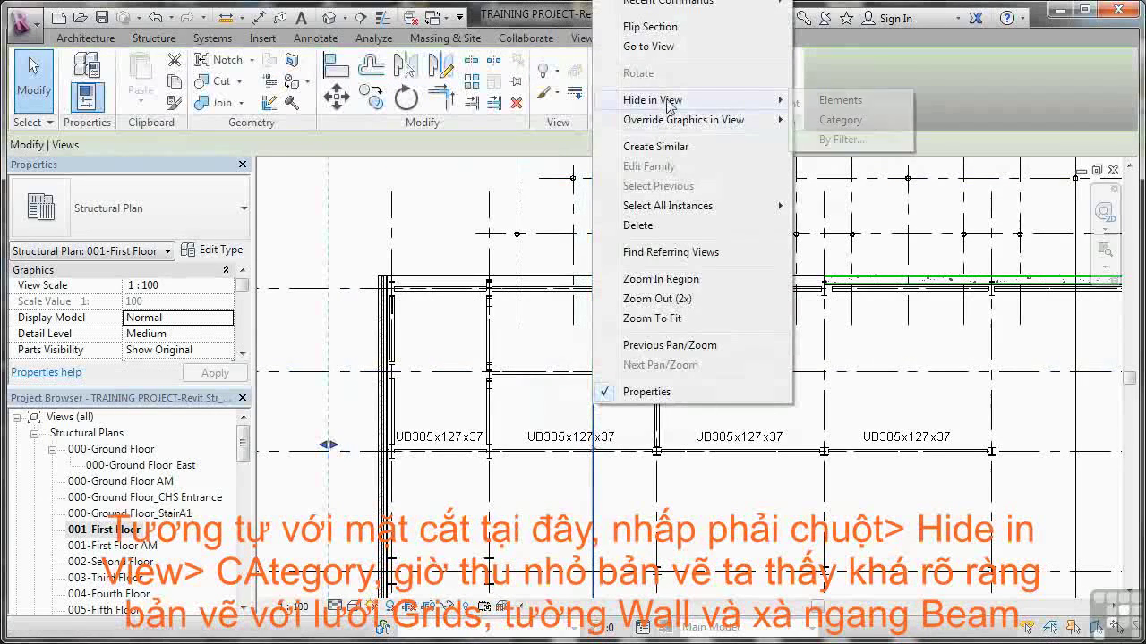
left_click(829, 122)
Step: Reveal the hidden elements of the plan to examine them, and turn Reveal Hidden Elements off again
scroll(739, 392, "down", 3)
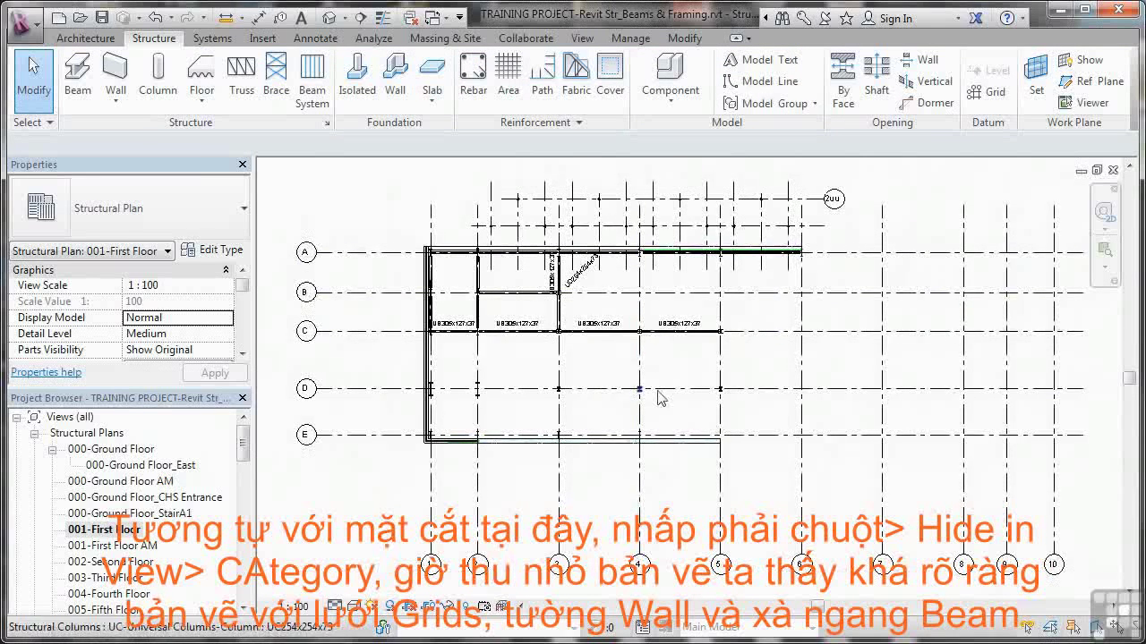
left_click(484, 606)
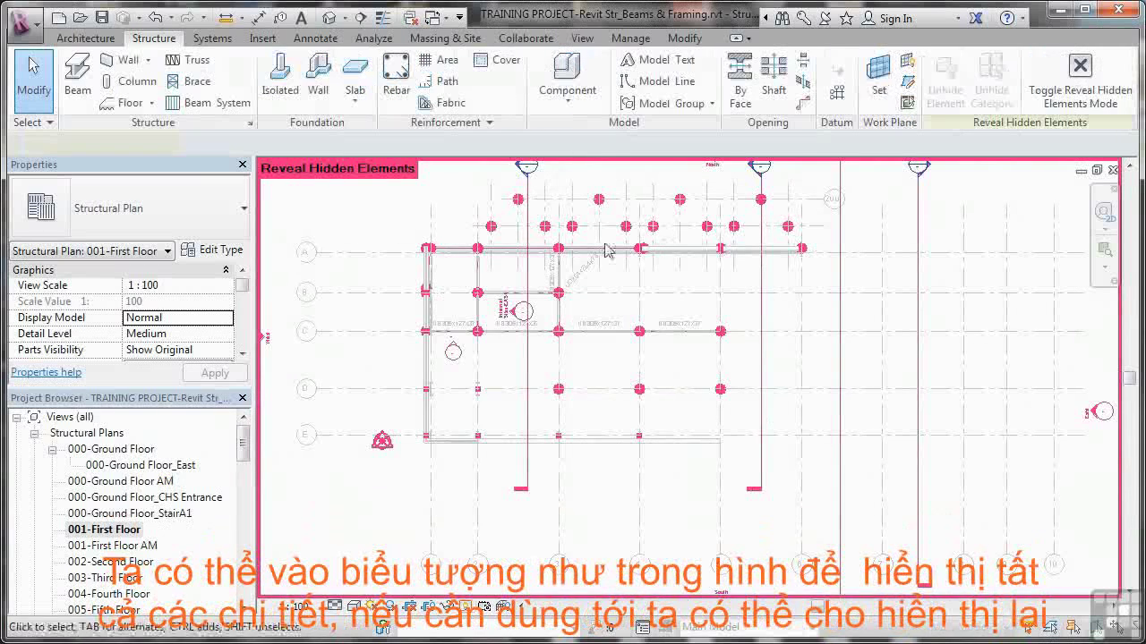
left_click(483, 607)
Step: Place an automatic beam system of UB305x102x25 beams with Center justification and Maximum Spacing in bay A-B/2-3, parallel to the grid 3 beam
scroll(519, 309, "up", 5)
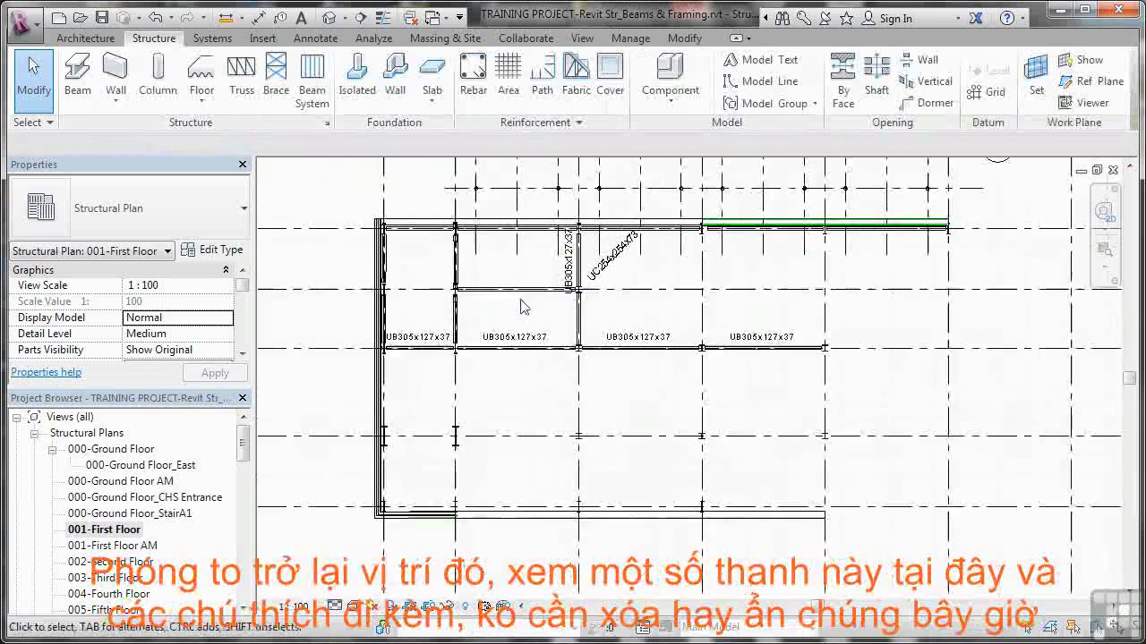
middle_click_drag(486, 248, 578, 325)
scroll(596, 394, "up", 1)
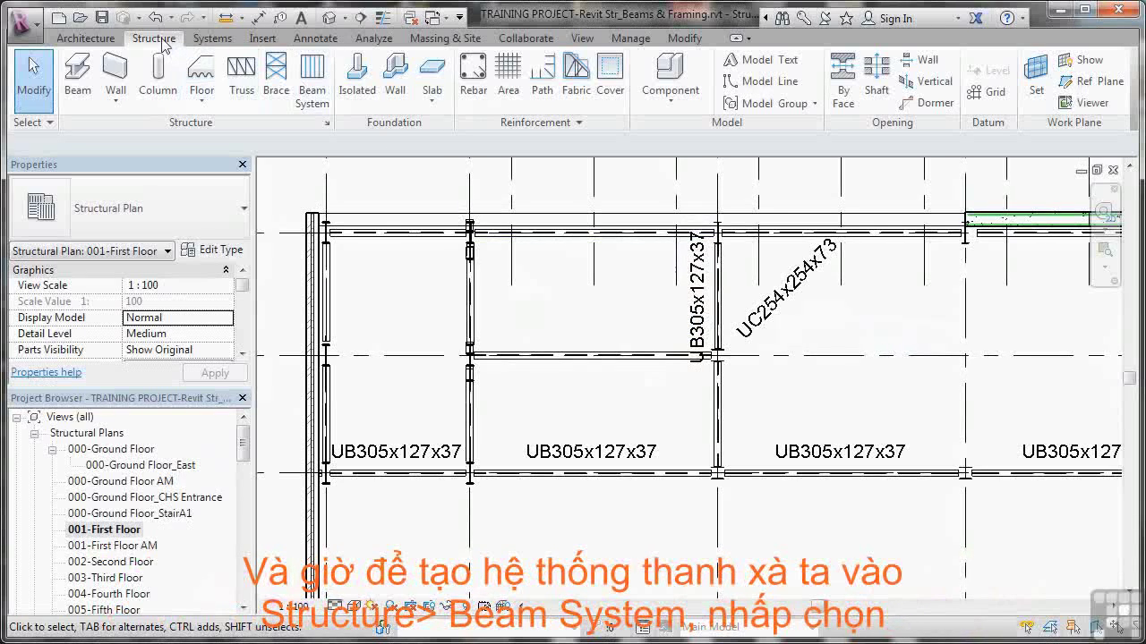
left_click(312, 90)
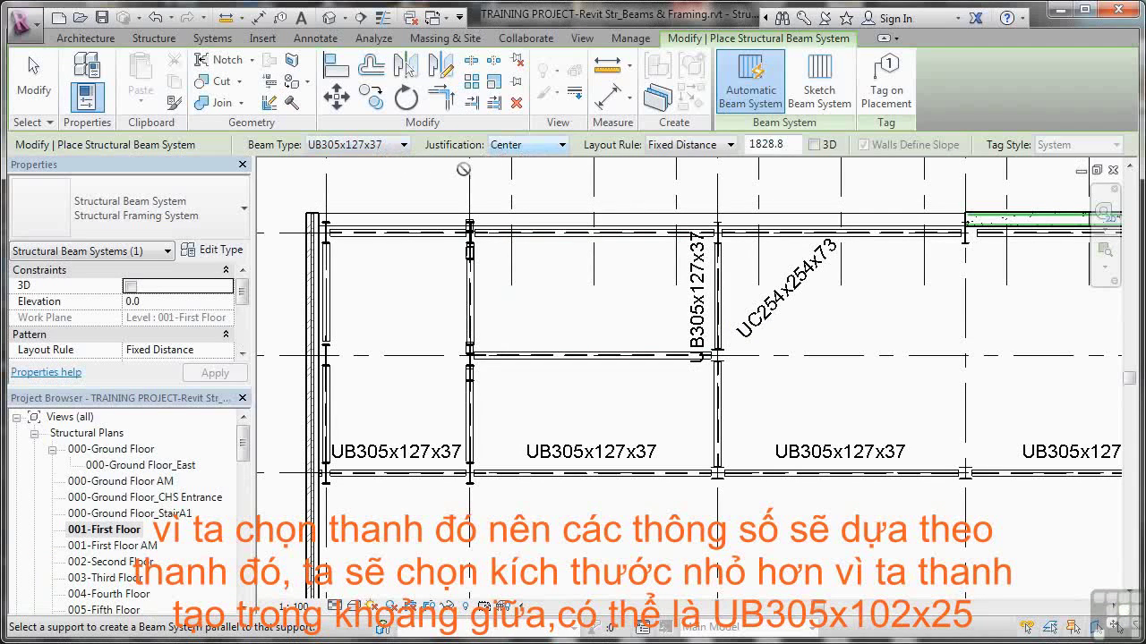
left_click(403, 145)
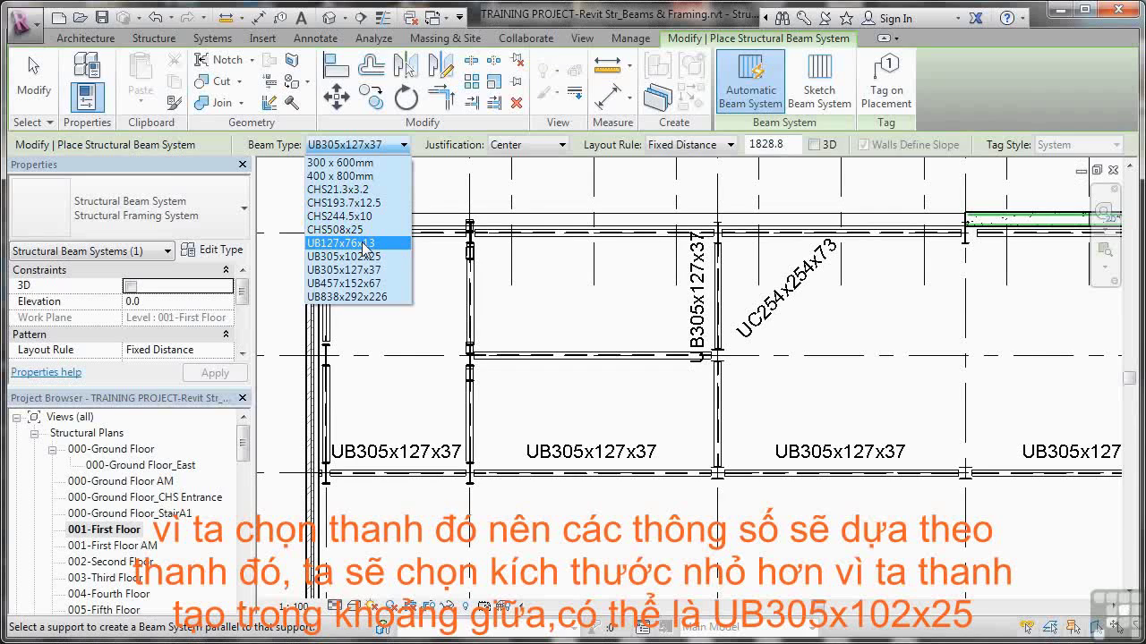
left_click(362, 256)
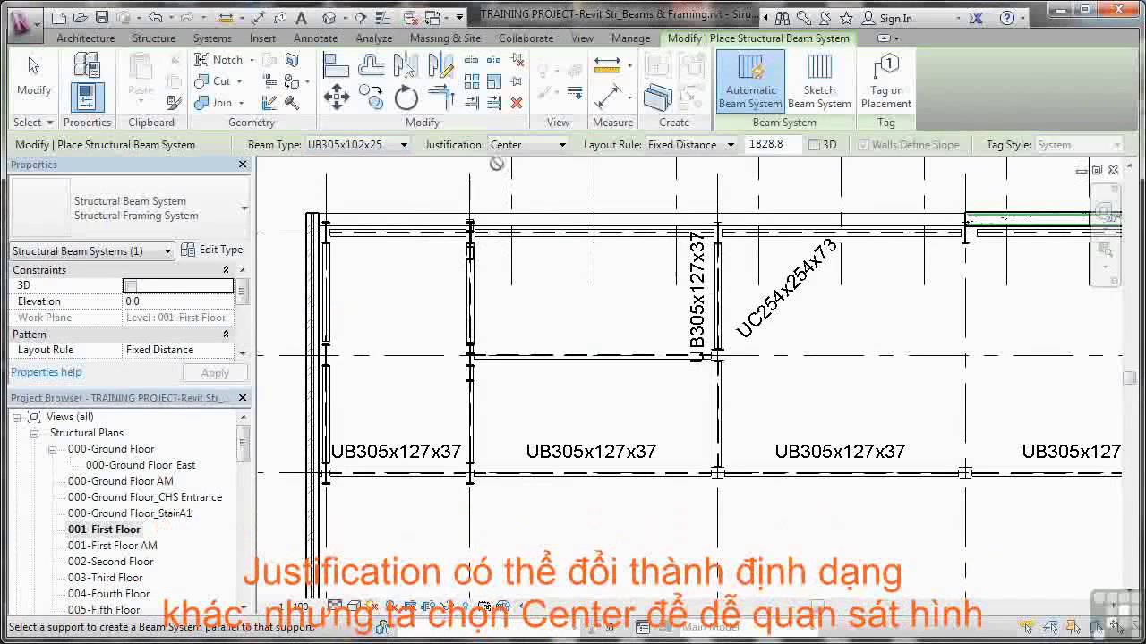
left_click(563, 145)
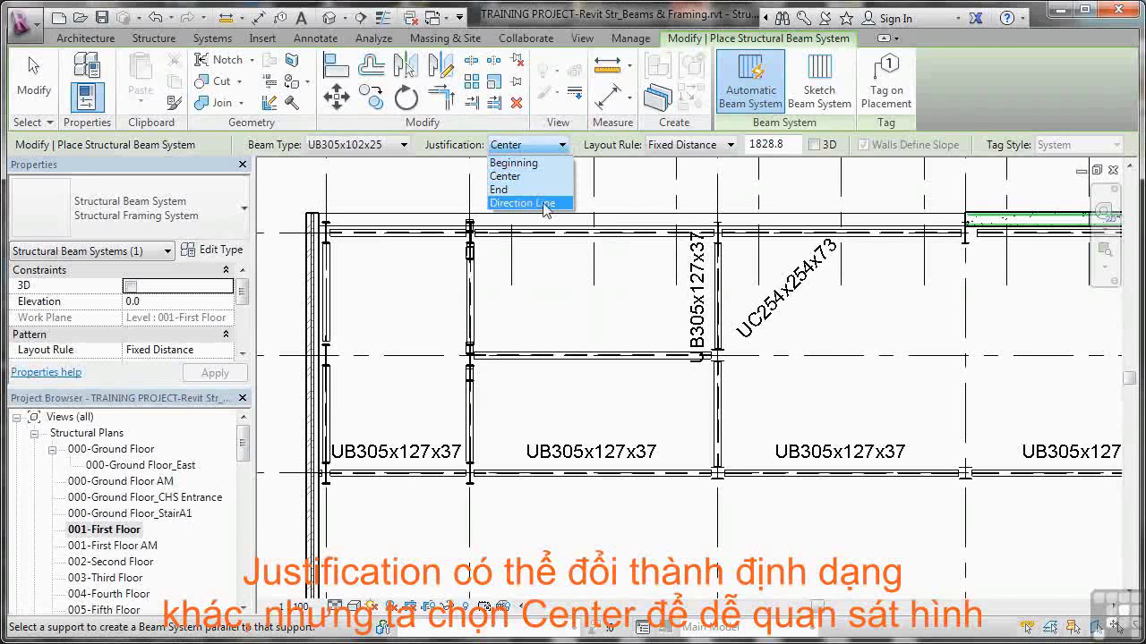
left_click(519, 177)
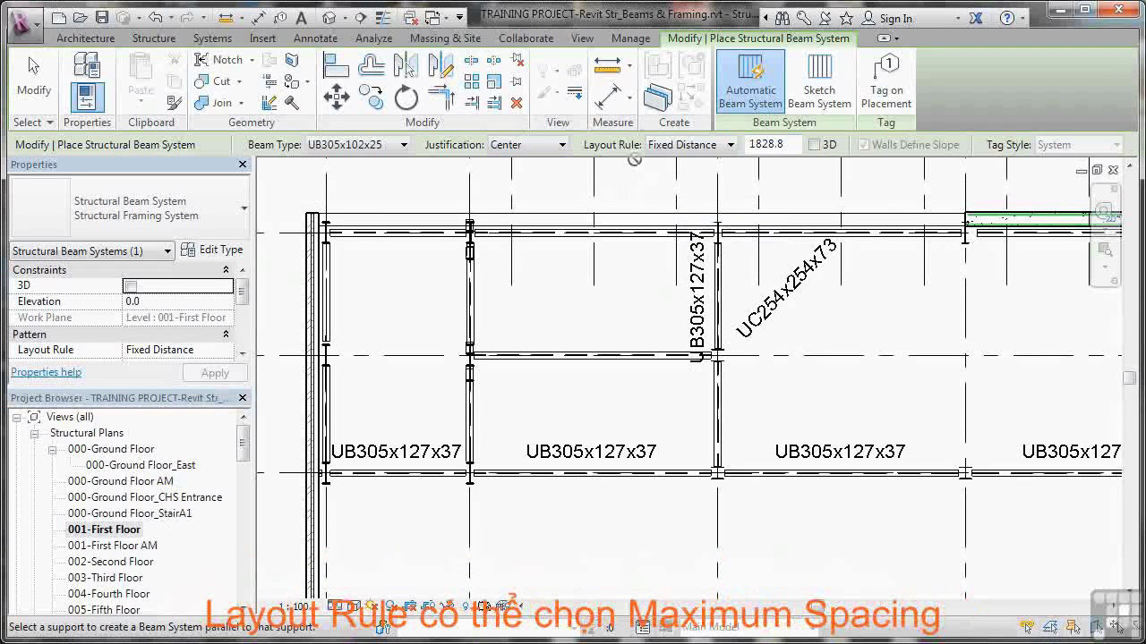
left_click(730, 146)
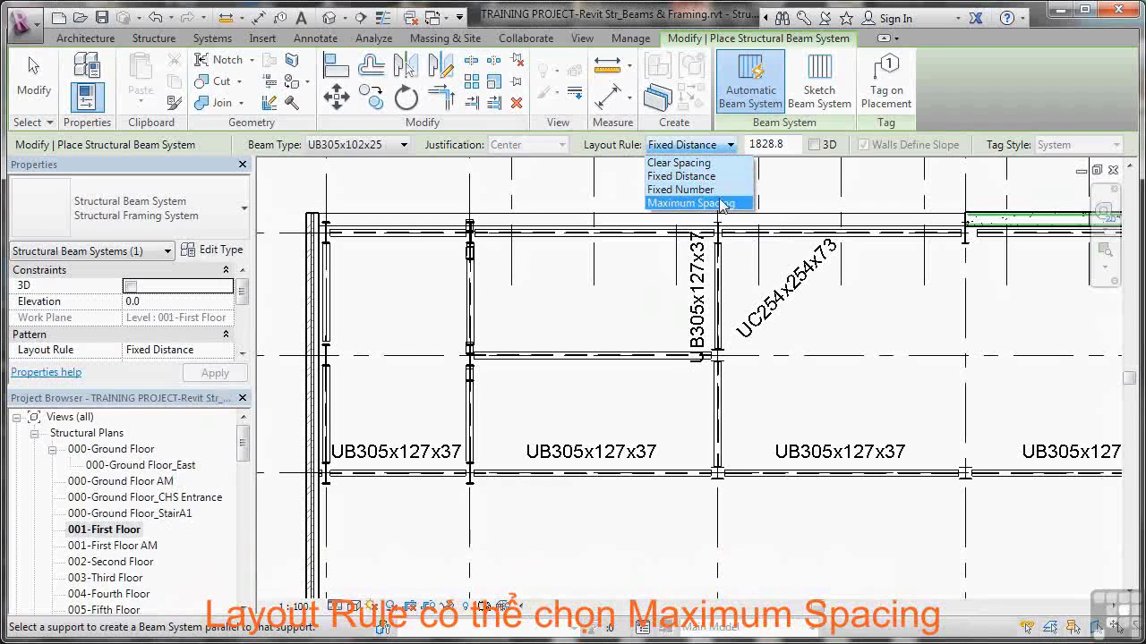
left_click(722, 204)
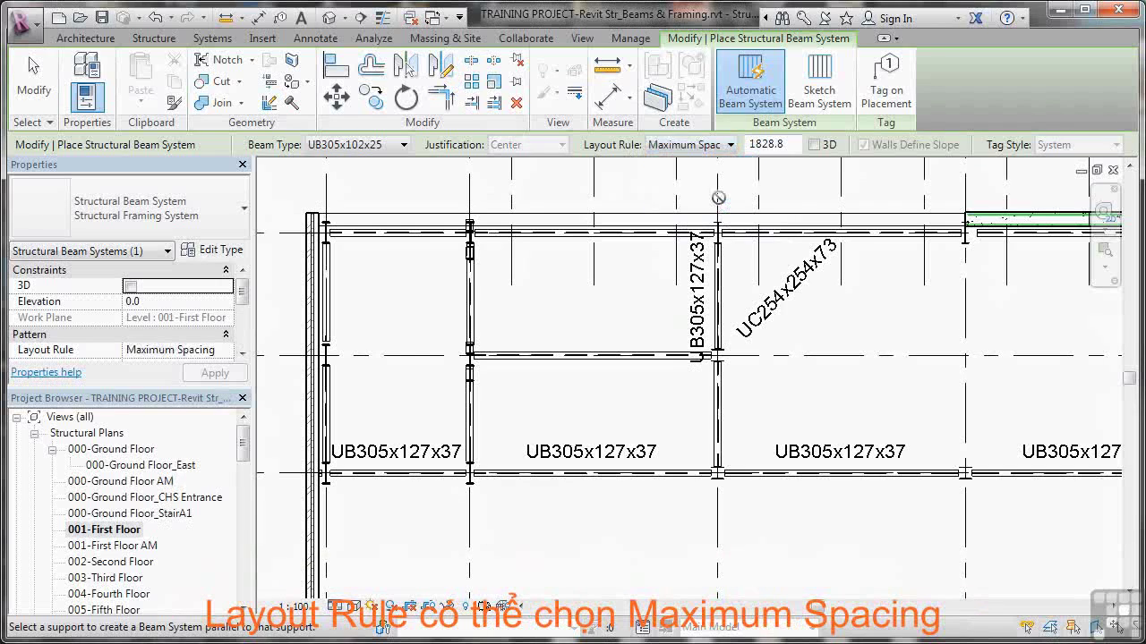
left_click(723, 274)
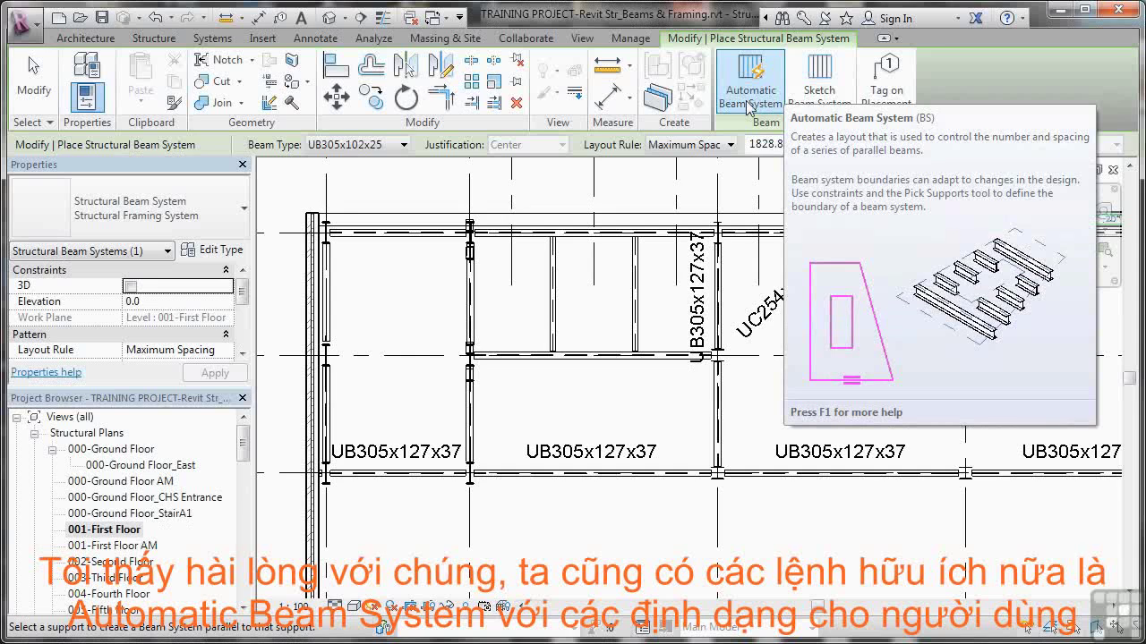
Step: Start a sketched beam system with a boundary line along grid A from grid 3 to grid 4
left_click(818, 96)
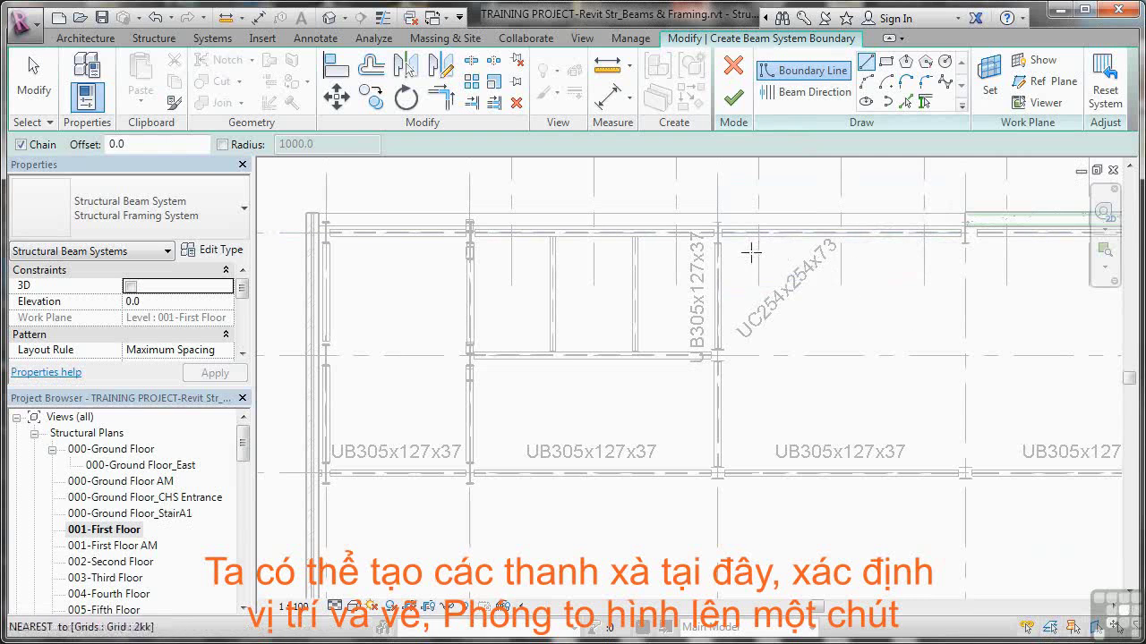
scroll(839, 316, "up", 4)
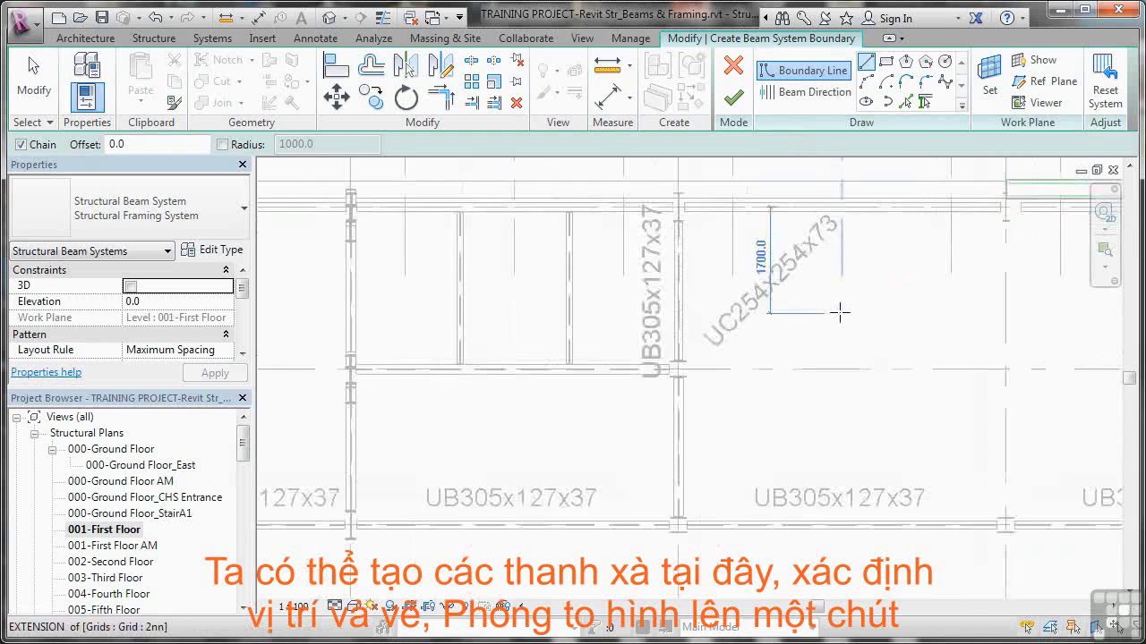
middle_click_drag(844, 304, 700, 411)
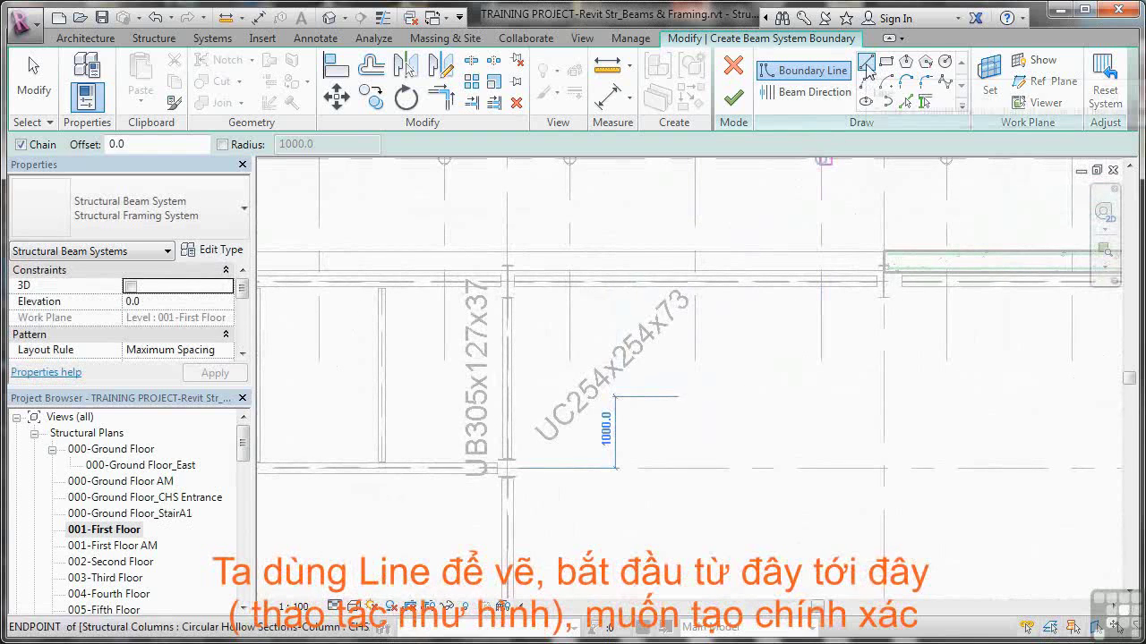
left_click(507, 281)
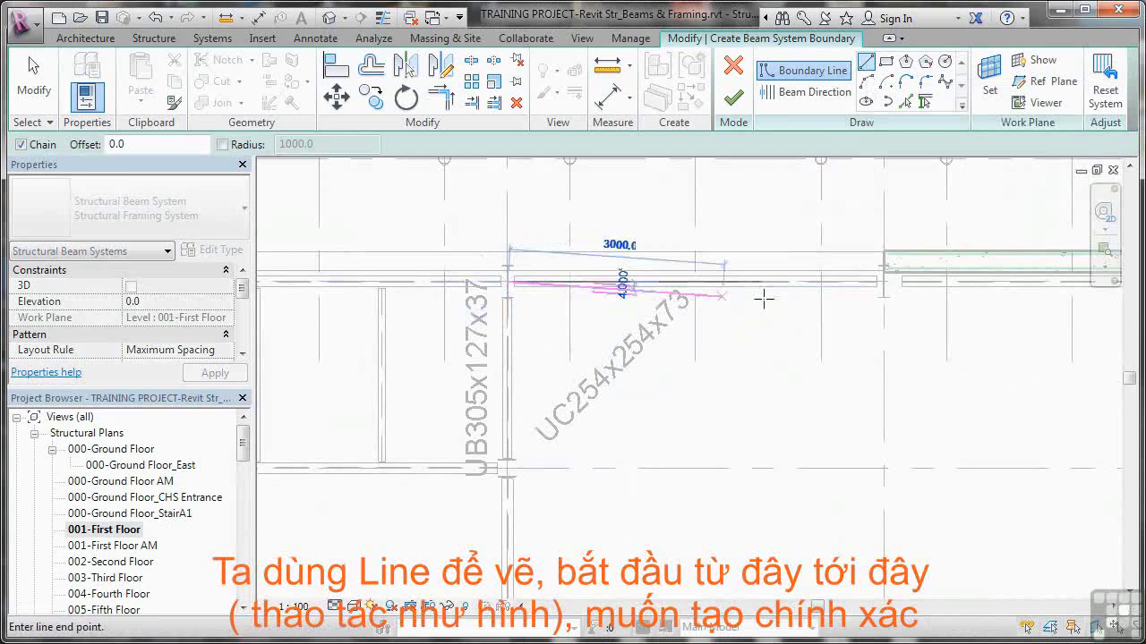
left_click(883, 282)
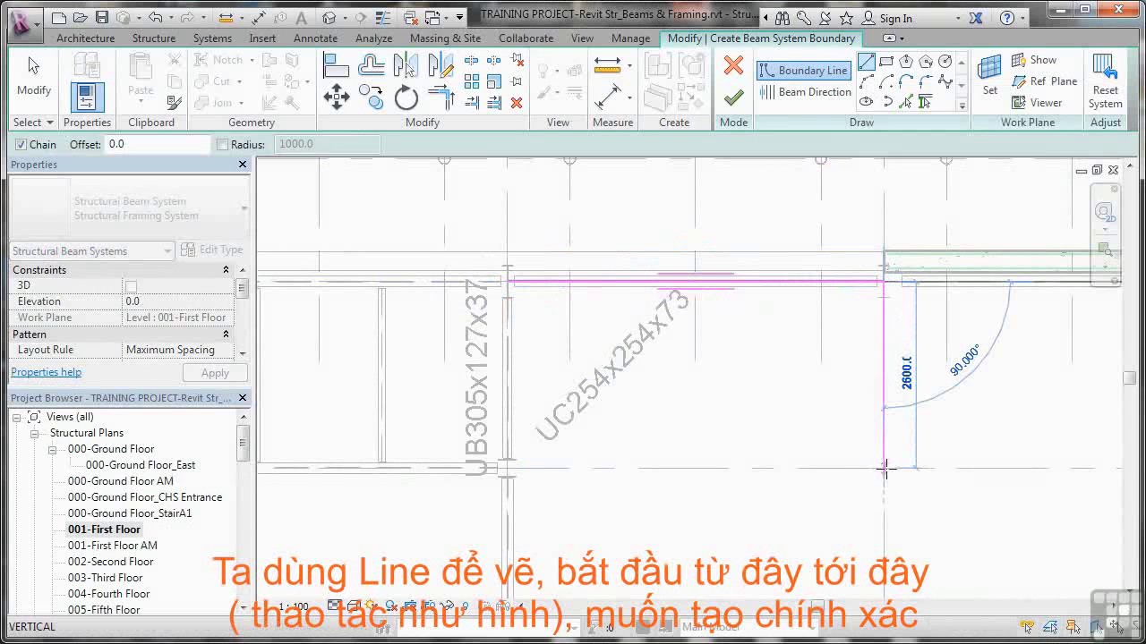
Step: Continue the boundary to the grid 4/B point using the Intersections snap override, close it via grid 3/B to grid 3/A, and finish the beam system
right_click(827, 429)
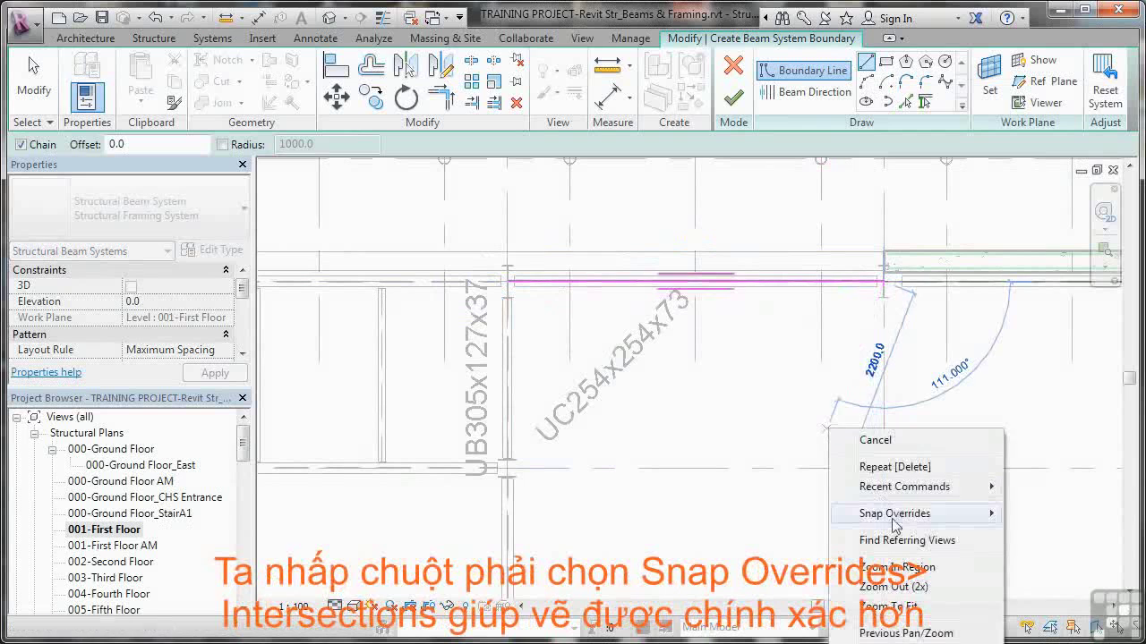
mouse_move(899, 515)
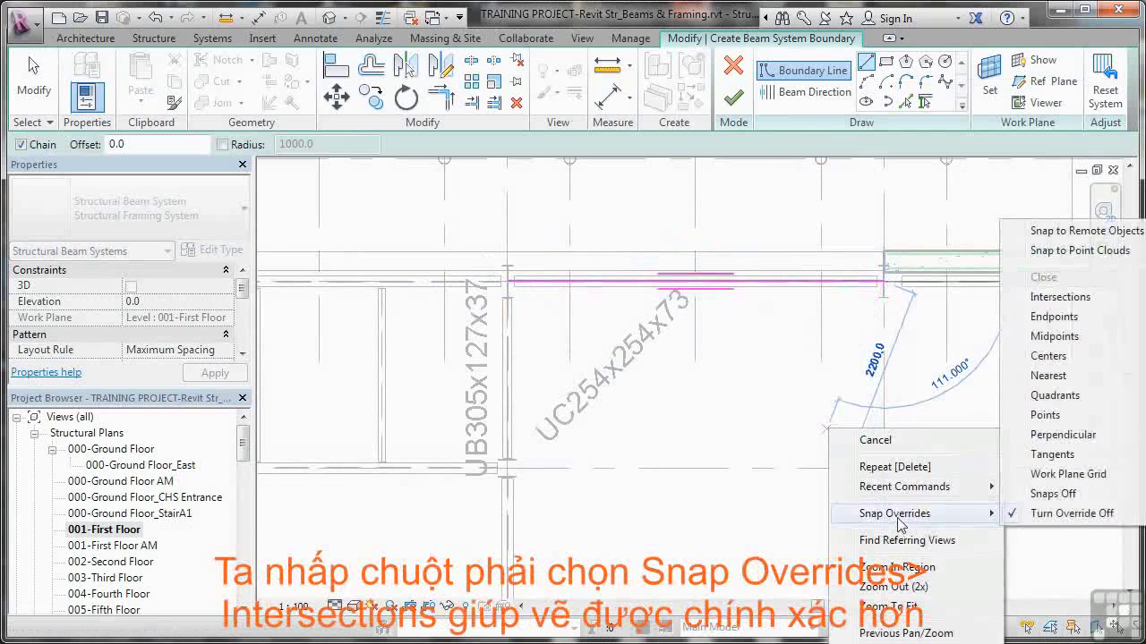
left_click(1056, 297)
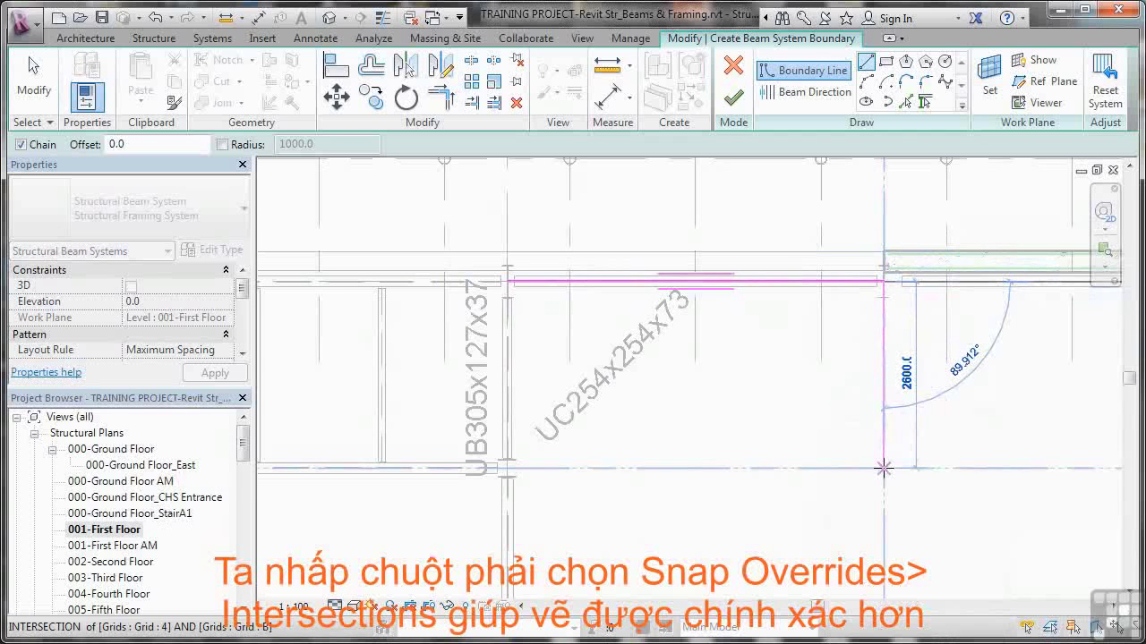
left_click(882, 467)
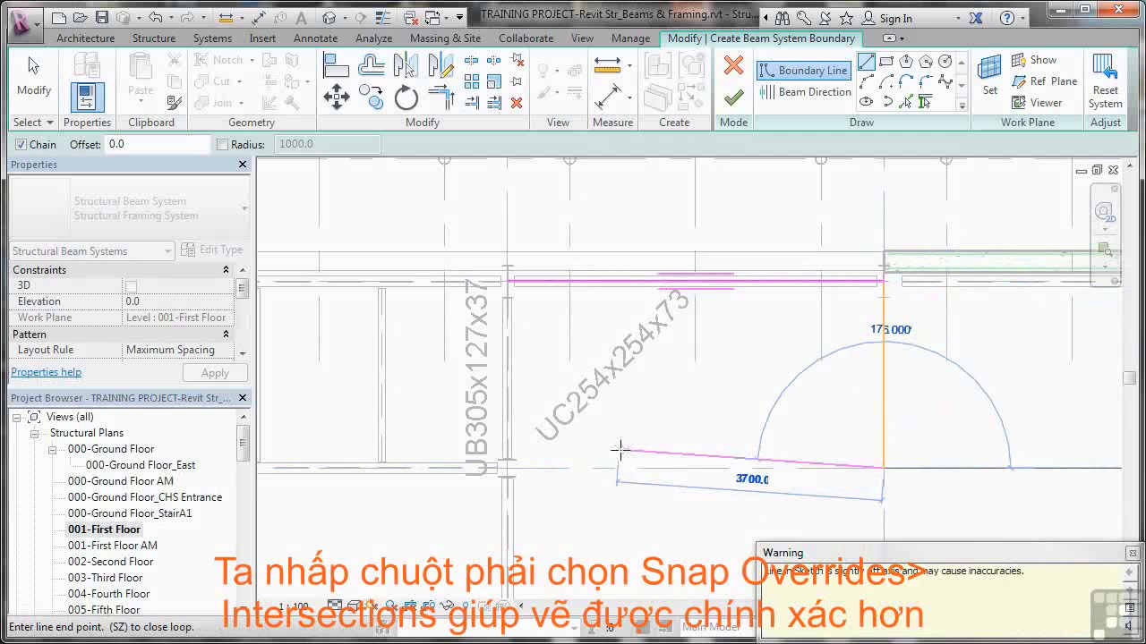
left_click(507, 467)
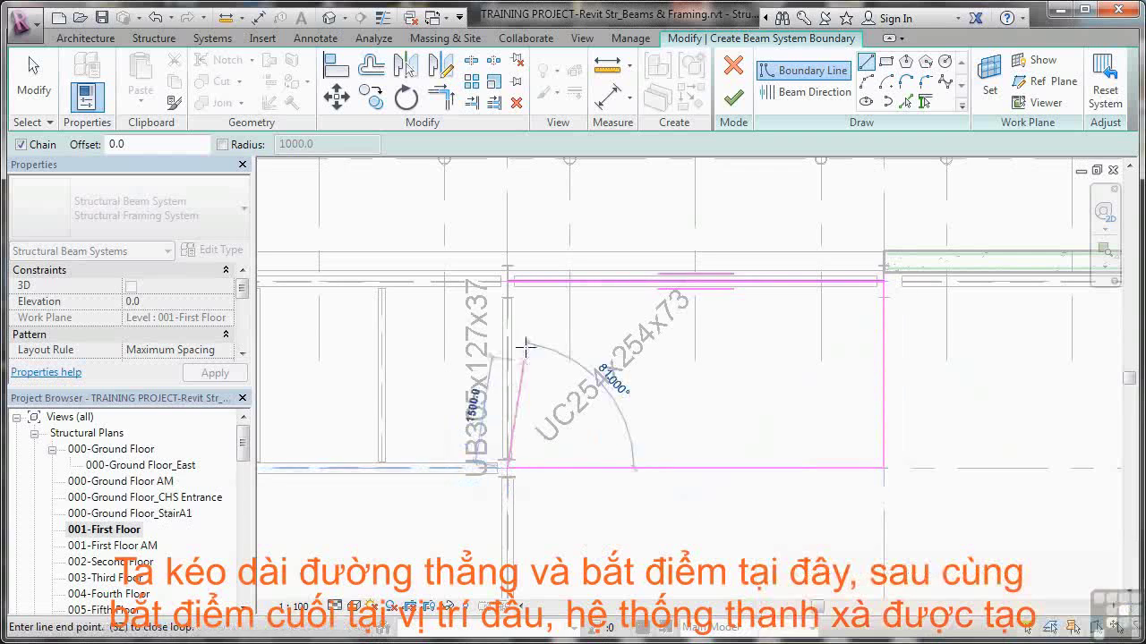
left_click(507, 282)
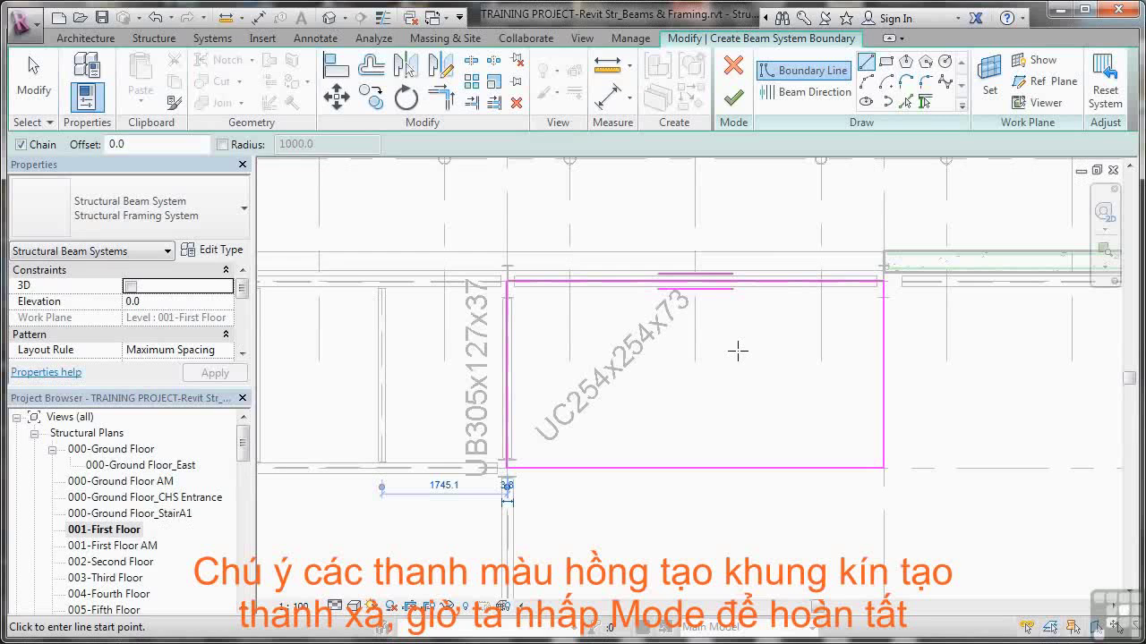
left_click(733, 98)
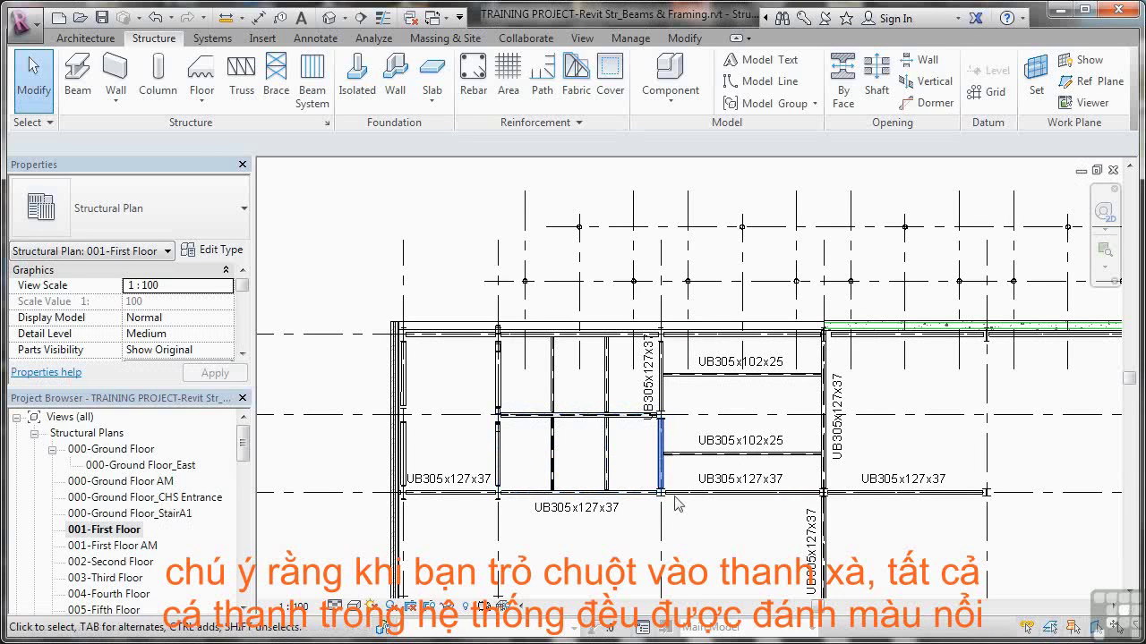
left_click(609, 452)
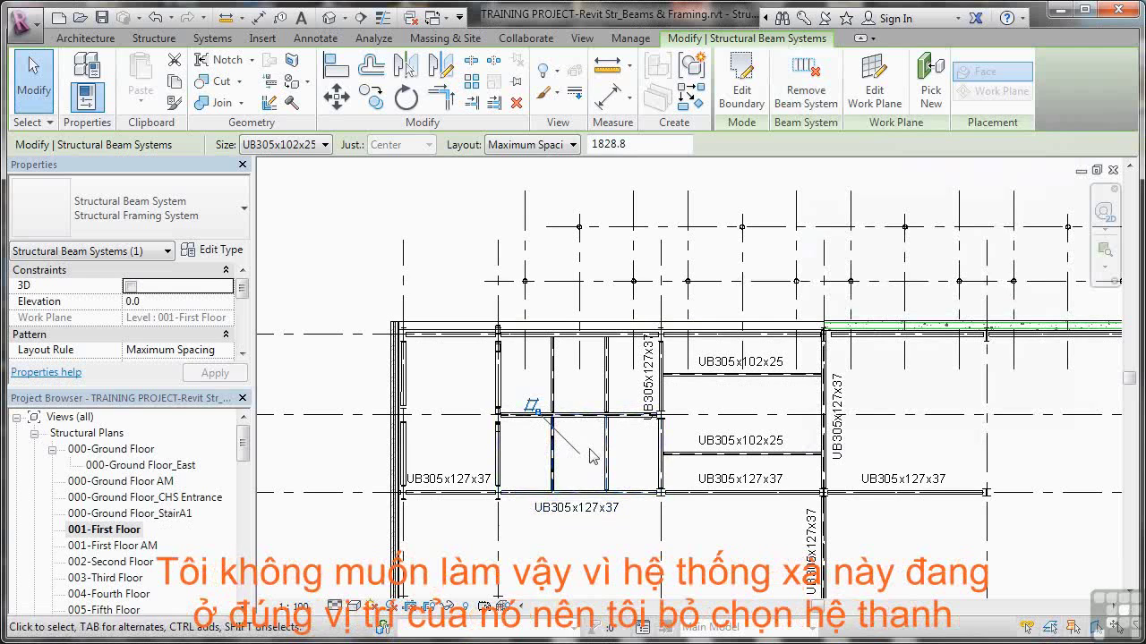
key("Escape")
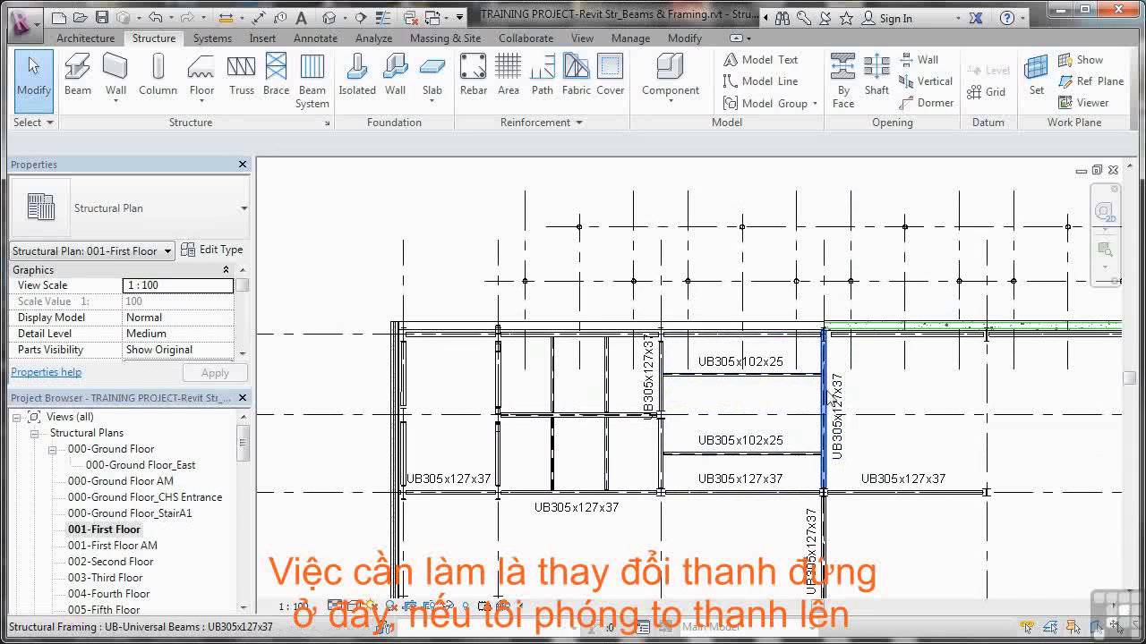
Step: Pull the grid 4 beam's upper end back from the concrete wall so it attaches to the column flange
scroll(828, 380, "up", 5)
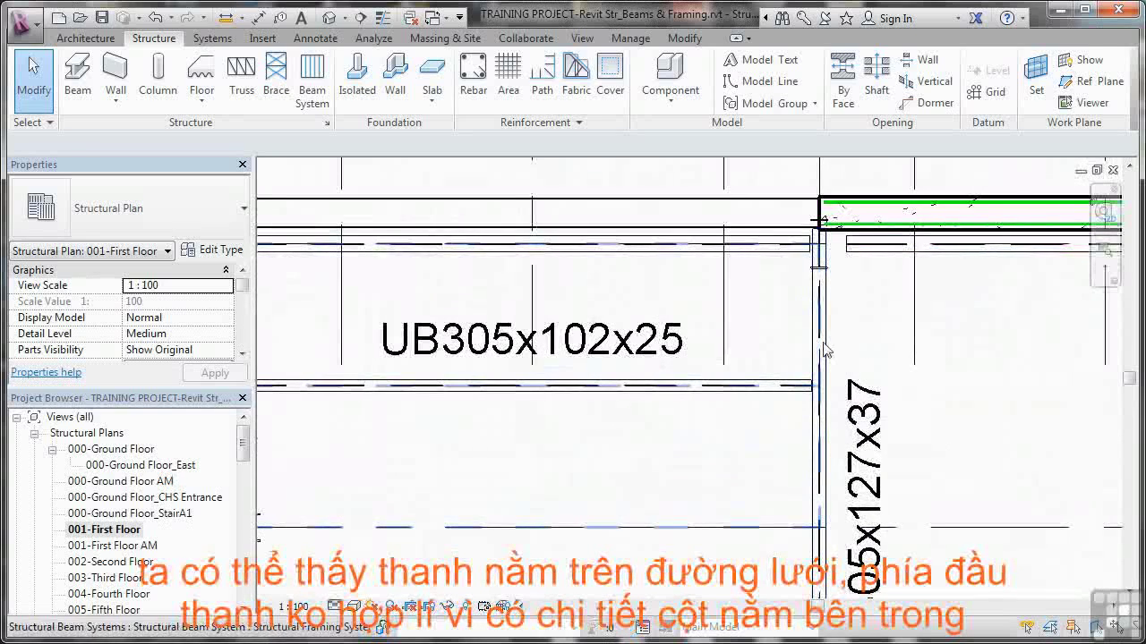
left_click(833, 296)
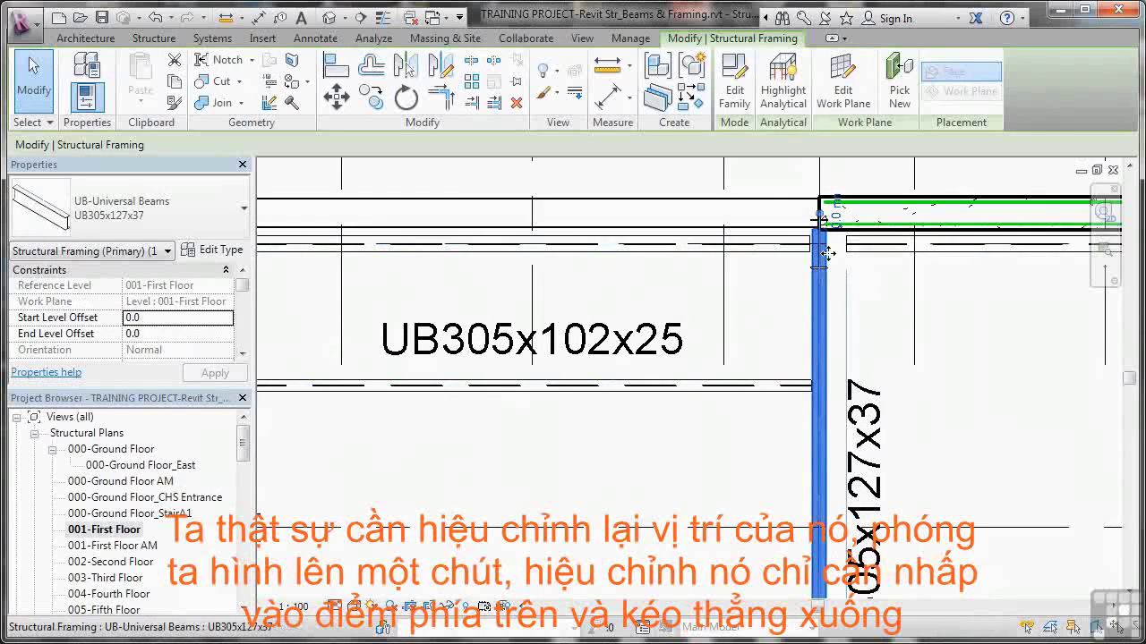
scroll(848, 268, "up", 3)
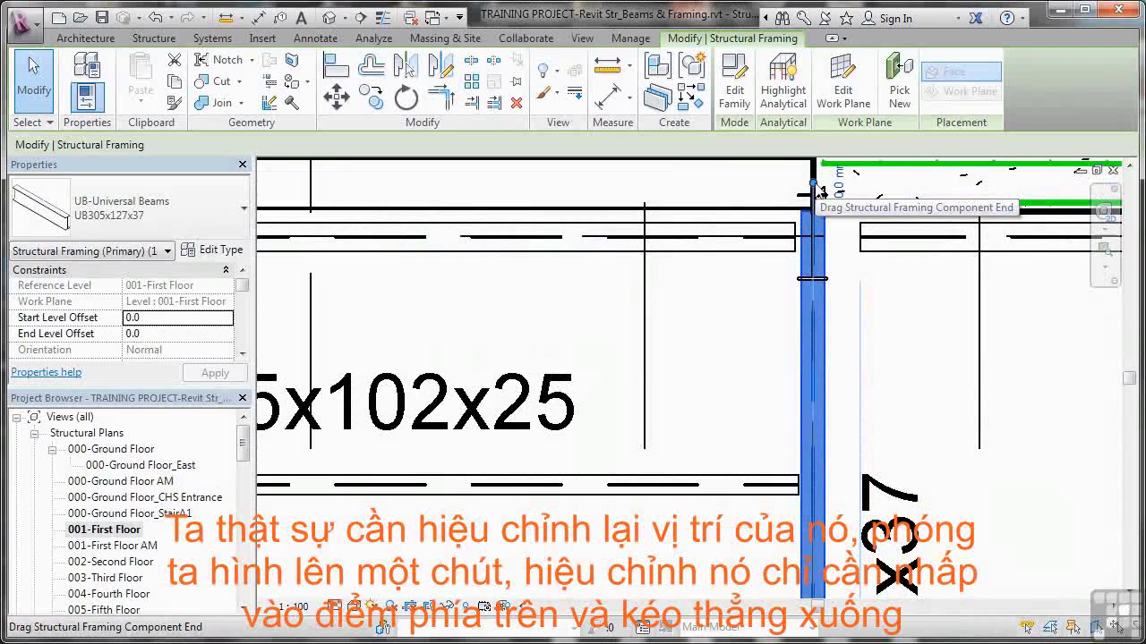
left_click_drag(812, 184, 812, 321)
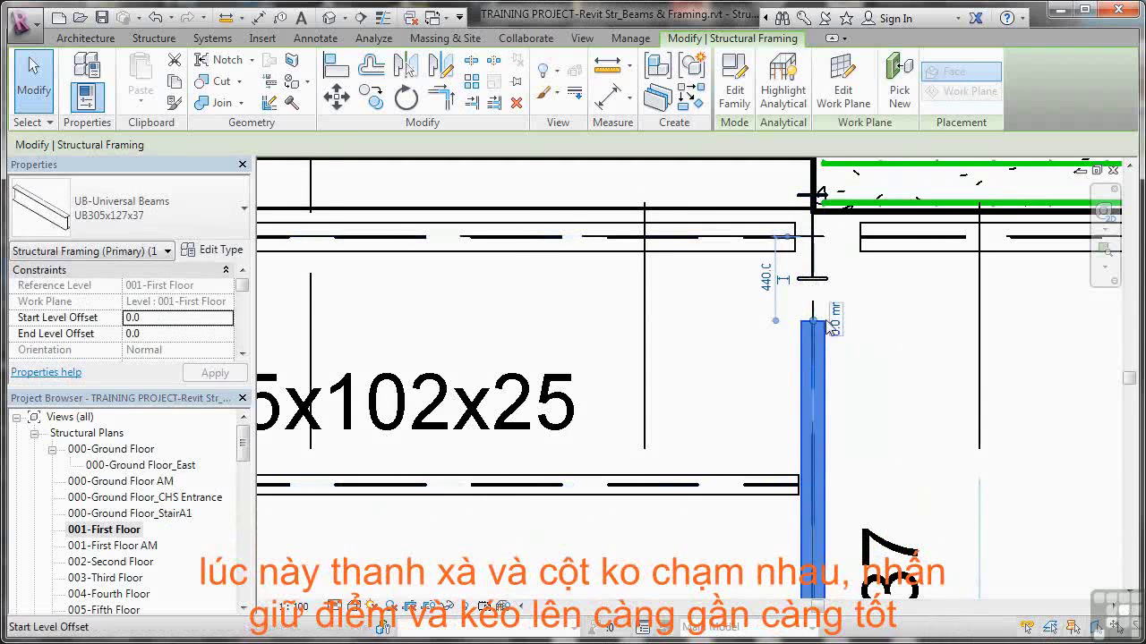
left_click_drag(815, 324, 811, 278)
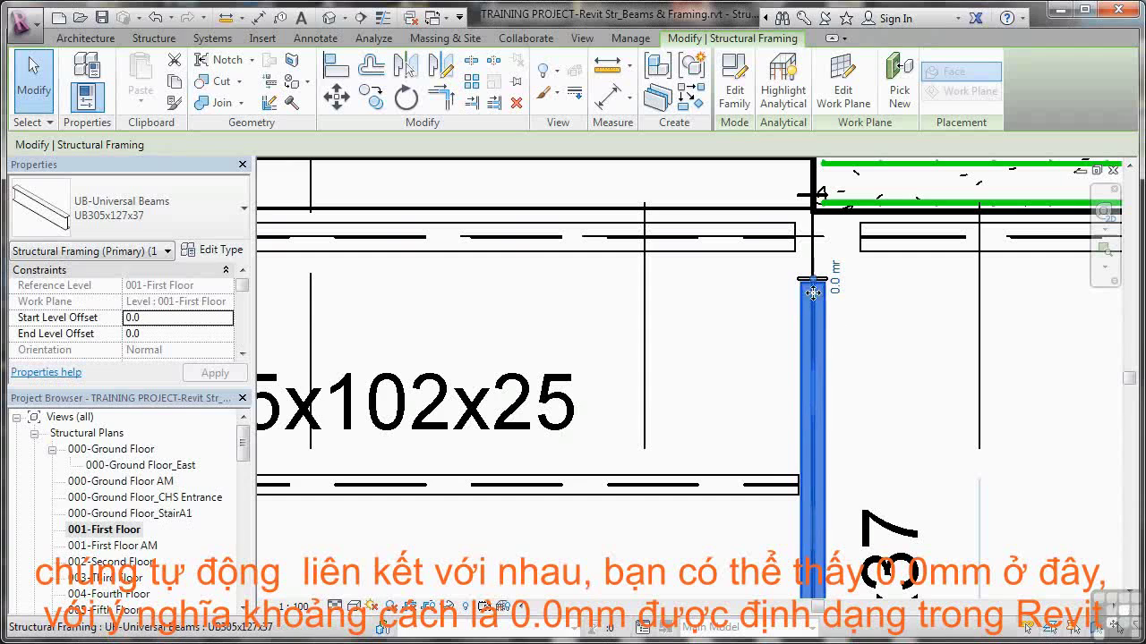
left_click(854, 327)
scroll(857, 318, "down", 1)
scroll(857, 318, "down", 1)
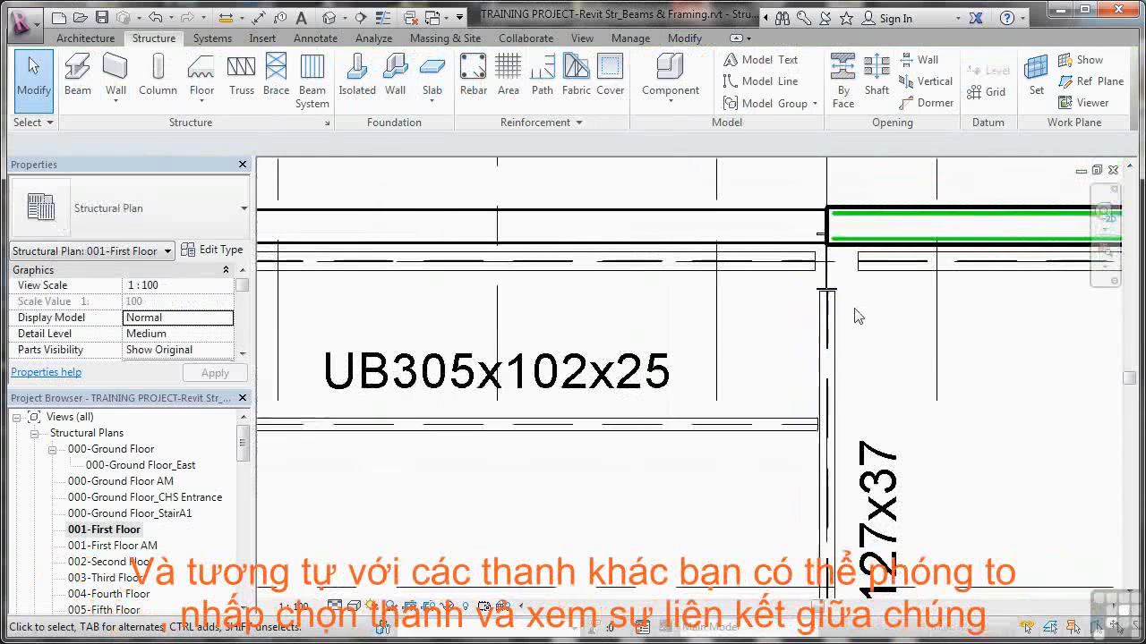
left_click(777, 425)
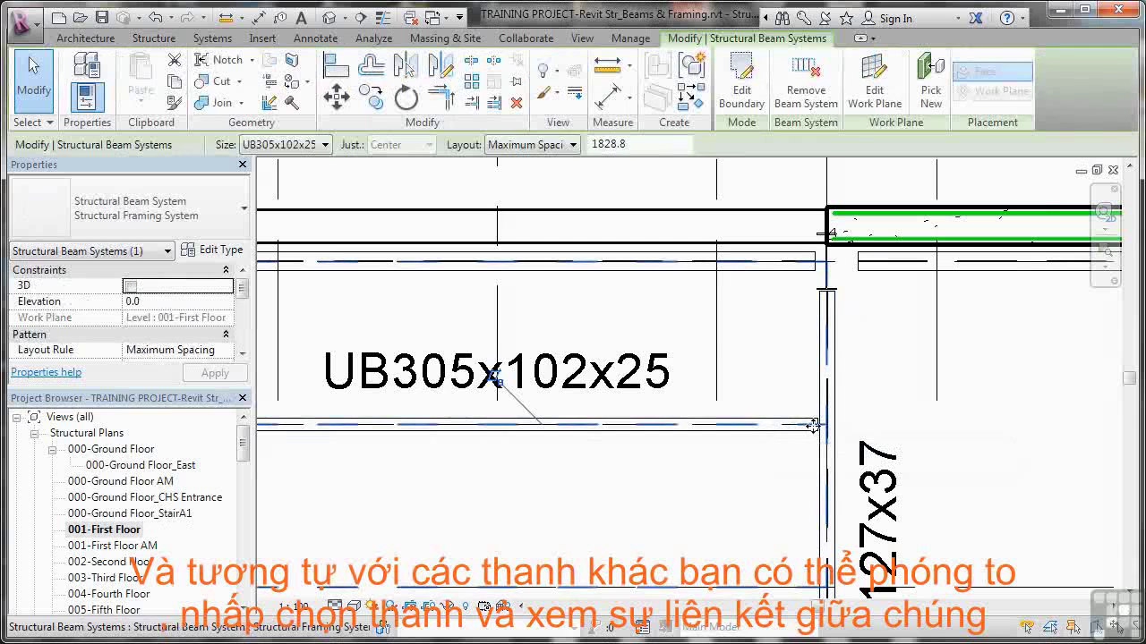
left_click(947, 354)
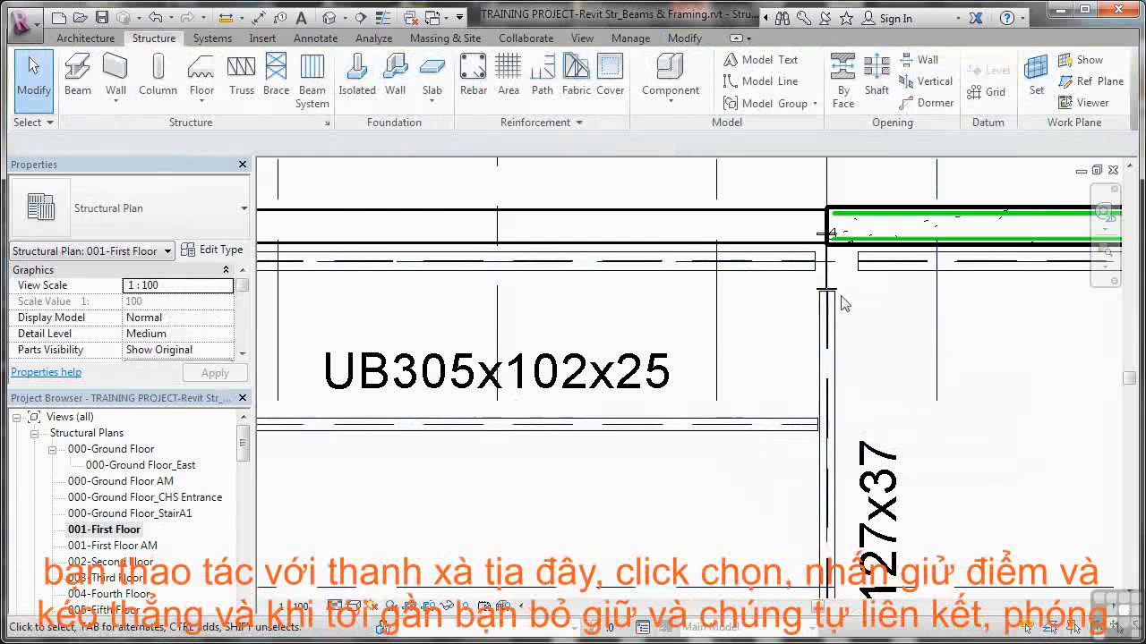
Step: Extend the UB457x152x67 beam alongside the concrete wall so that its end meets the column at grid 4
scroll(844, 304, "up", 2)
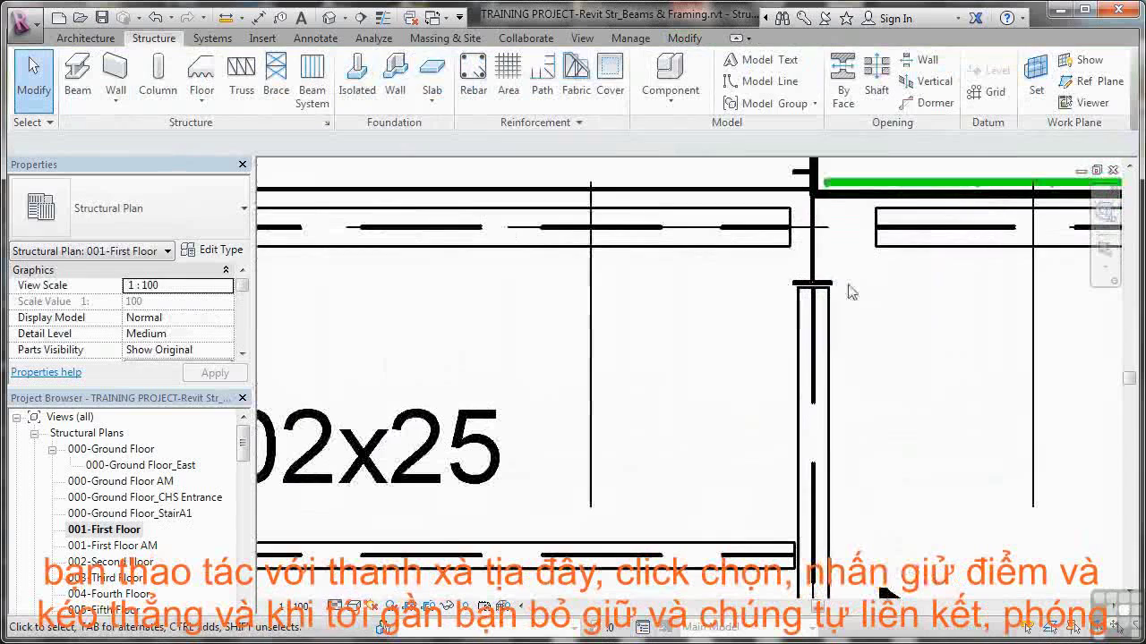
left_click(880, 251)
left_click_drag(877, 232, 831, 228)
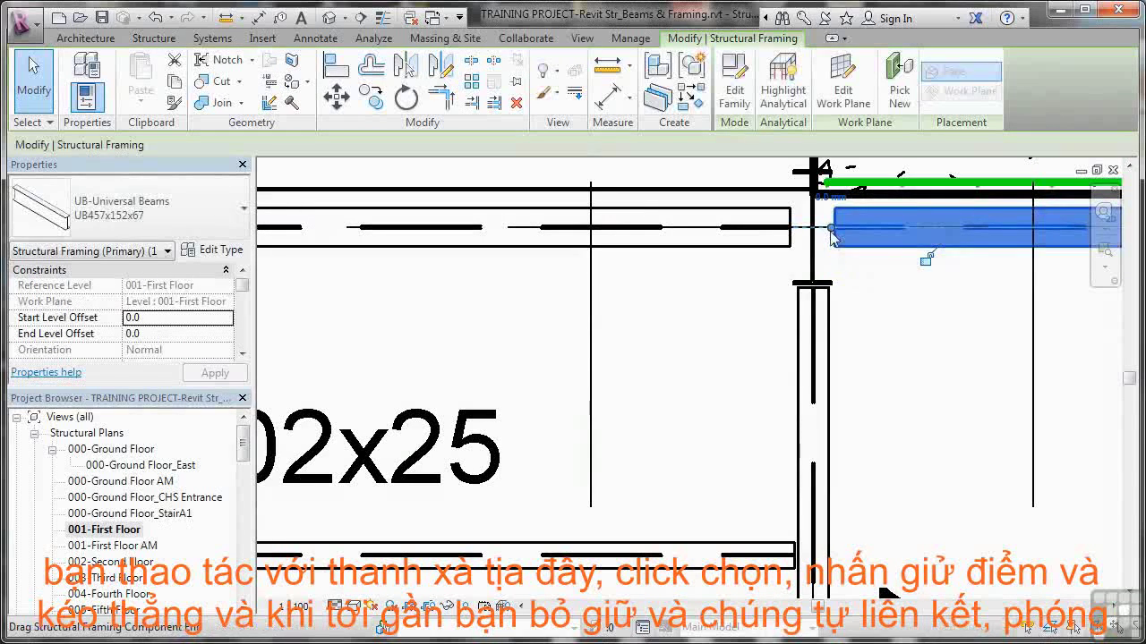
scroll(831, 229, "up", 4)
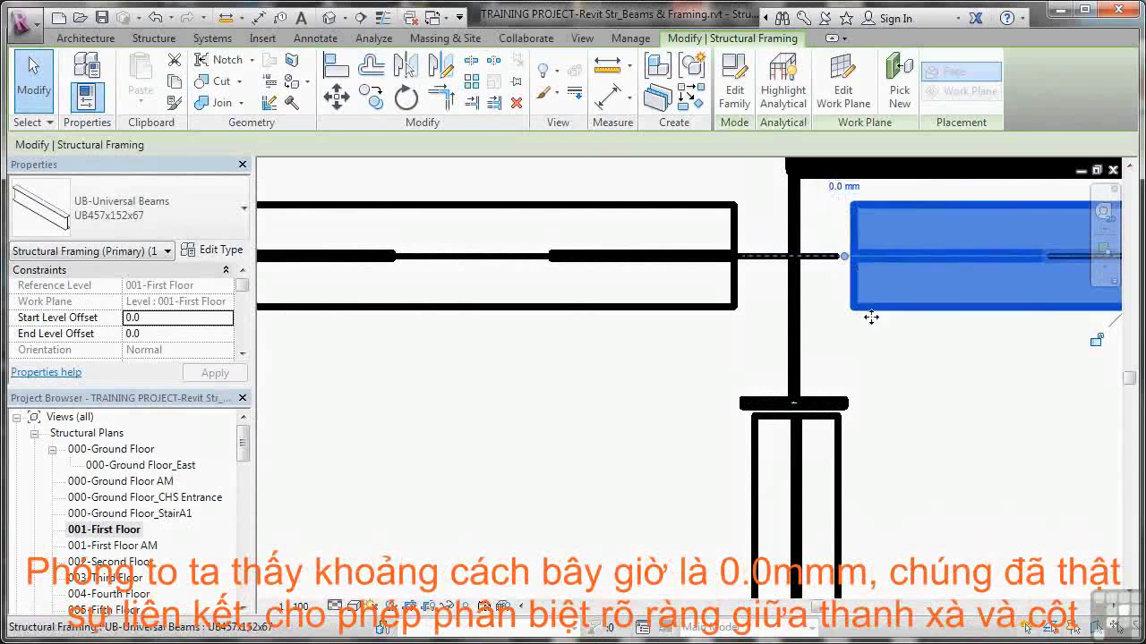
scroll(881, 331, "down", 2)
scroll(881, 355, "down", 2)
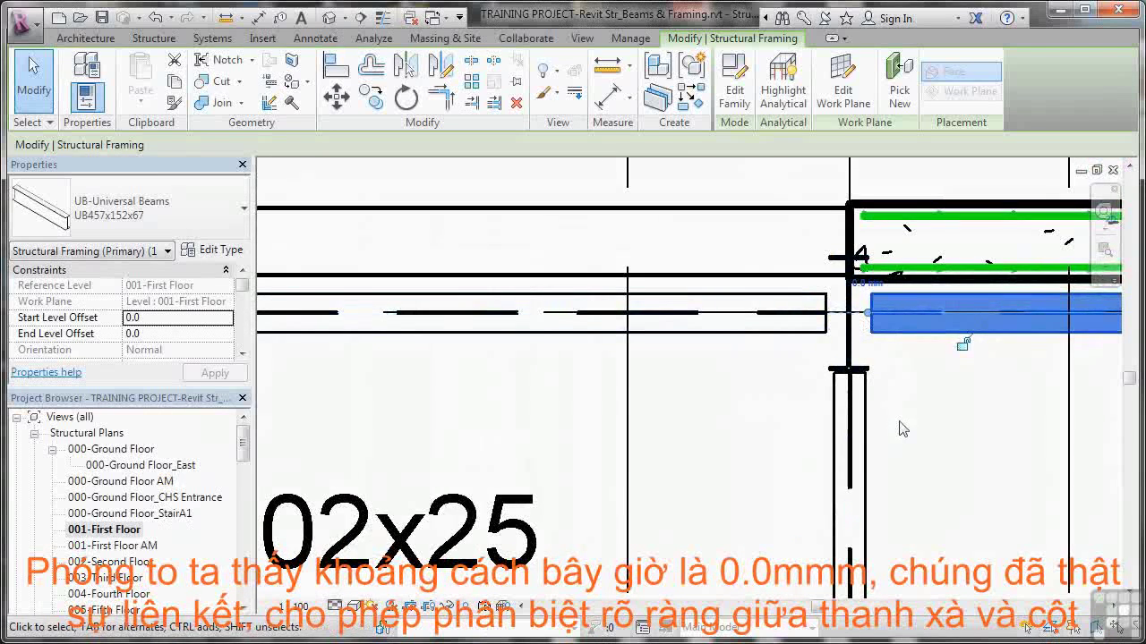
Step: Change the grid 4 beam between the two framed bays to type UB457x152x67
scroll(900, 417, "down", 2)
scroll(901, 429, "down", 2)
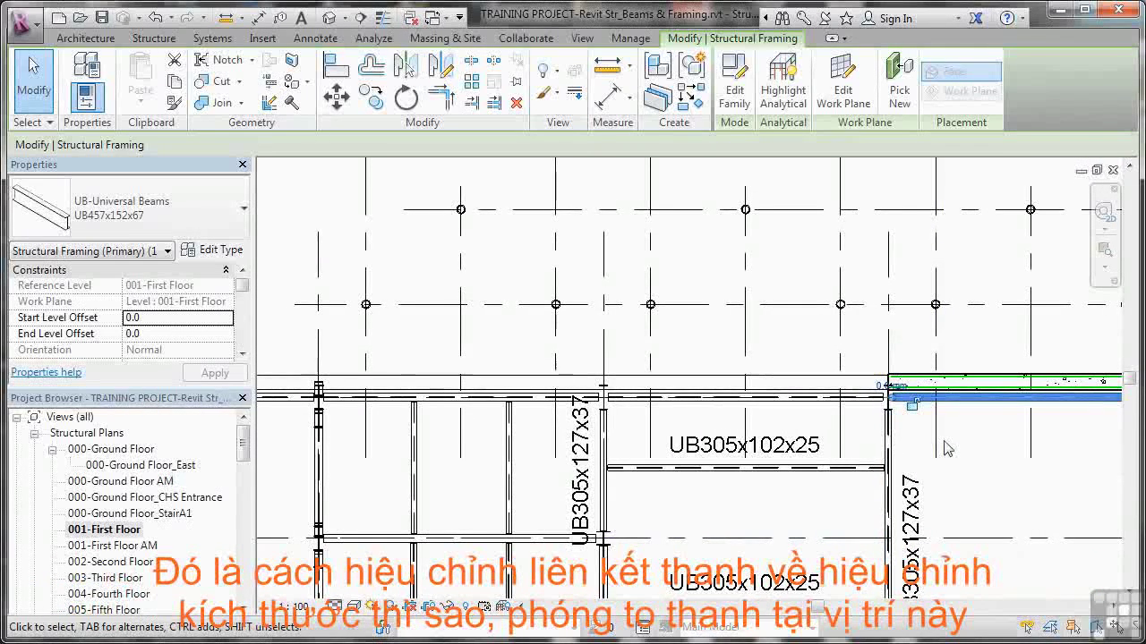
scroll(942, 444, "down", 2)
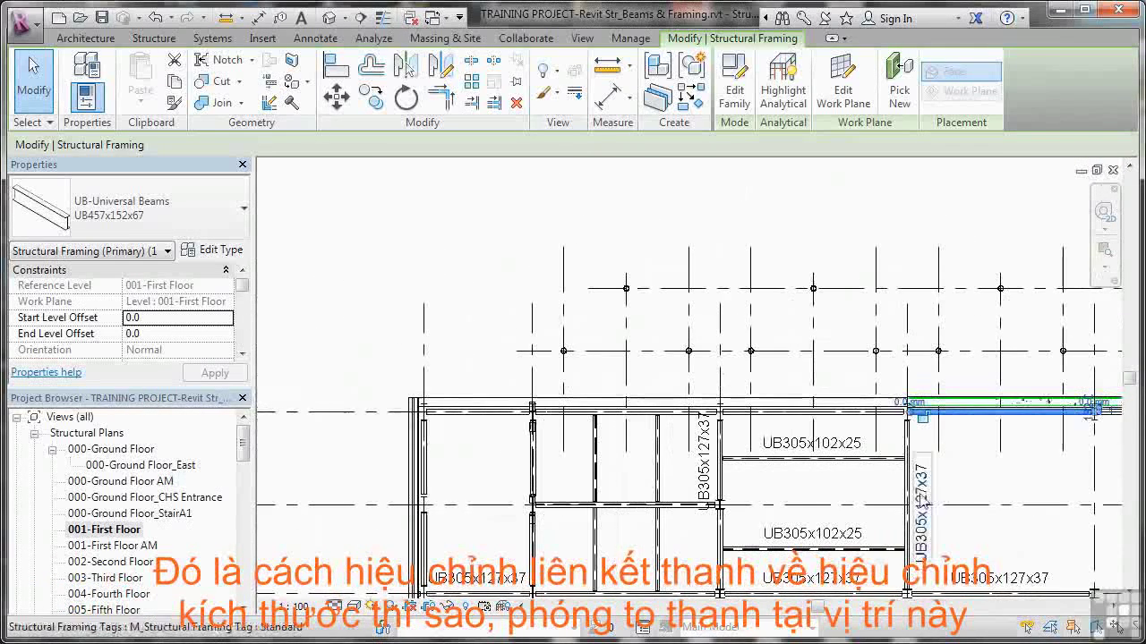
scroll(927, 506, "up", 5)
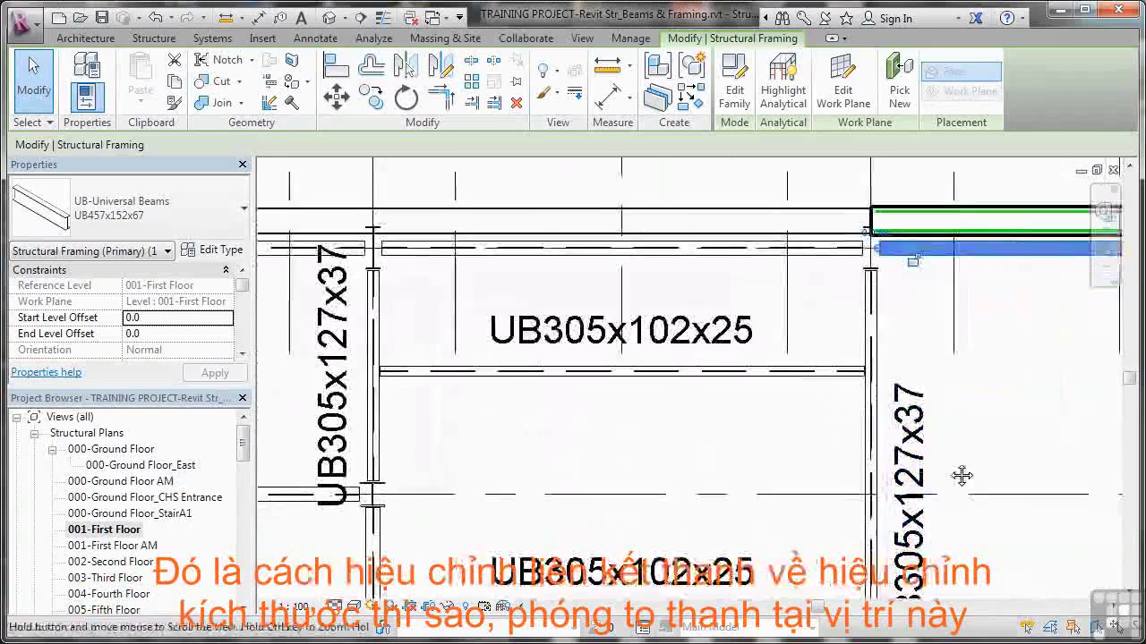
middle_click_drag(958, 473, 895, 374)
scroll(890, 372, "down", 1)
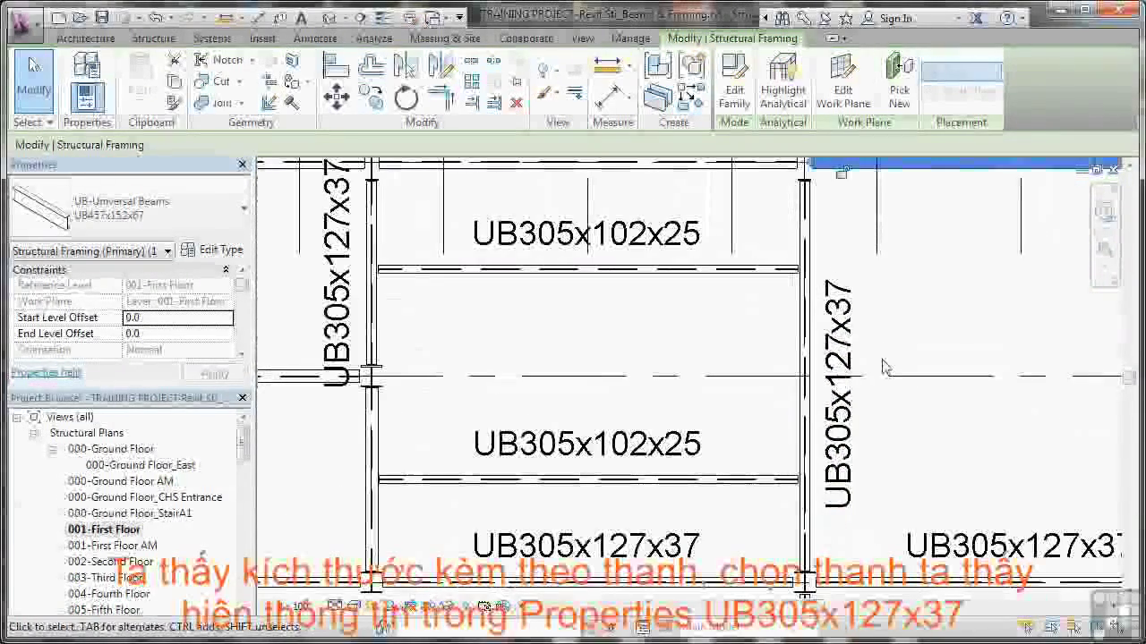
left_click(812, 252)
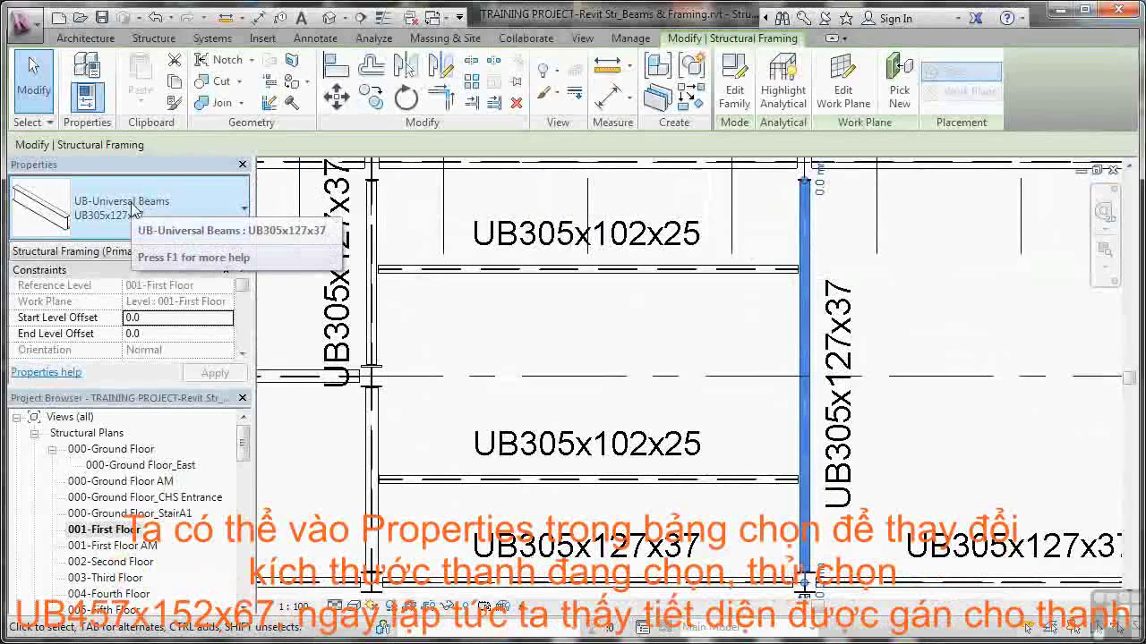
left_click(244, 213)
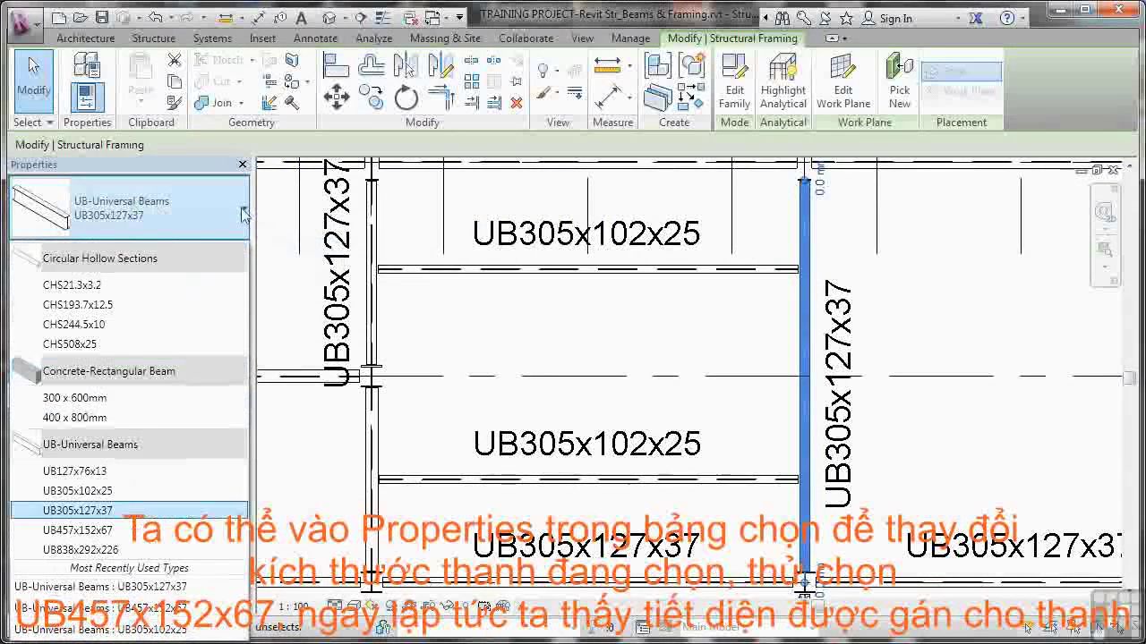
left_click(99, 532)
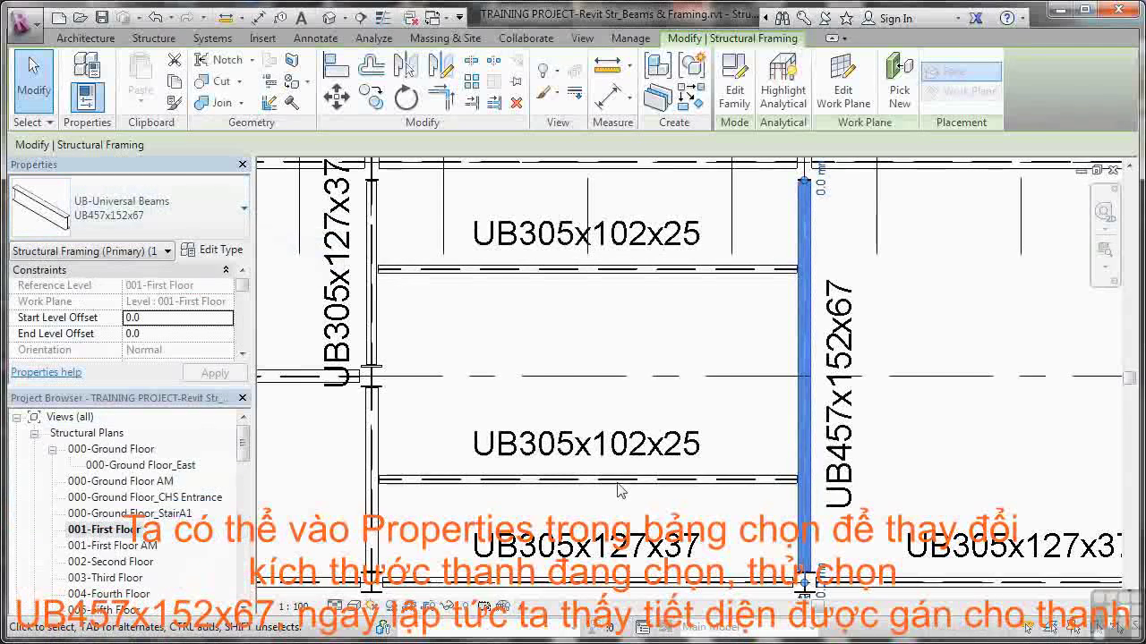
left_click(935, 268)
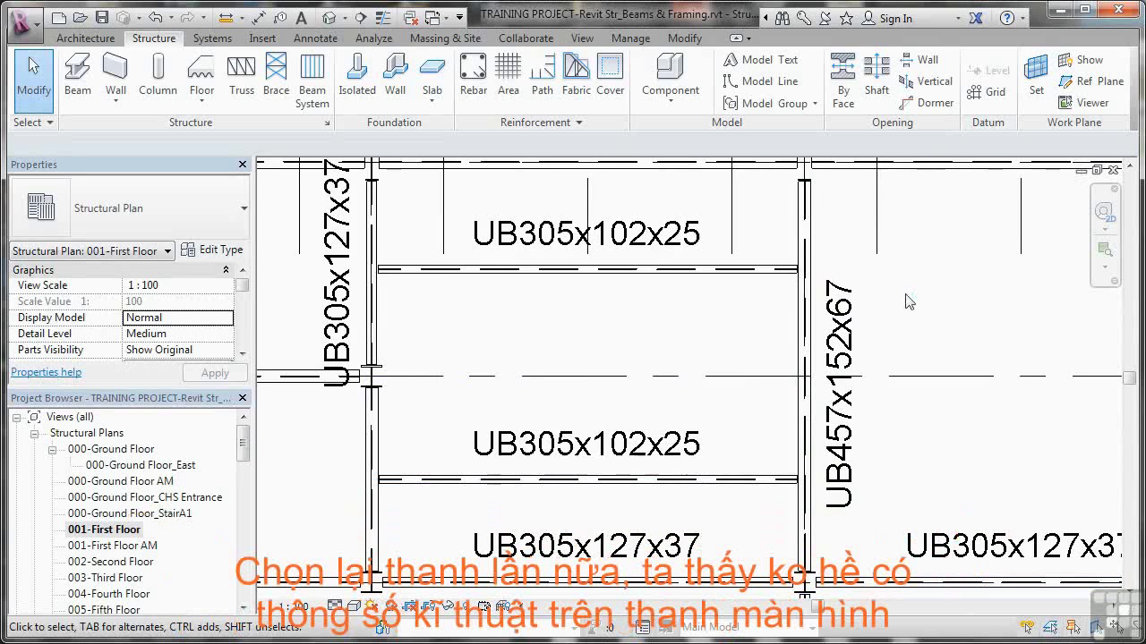
left_click(813, 311)
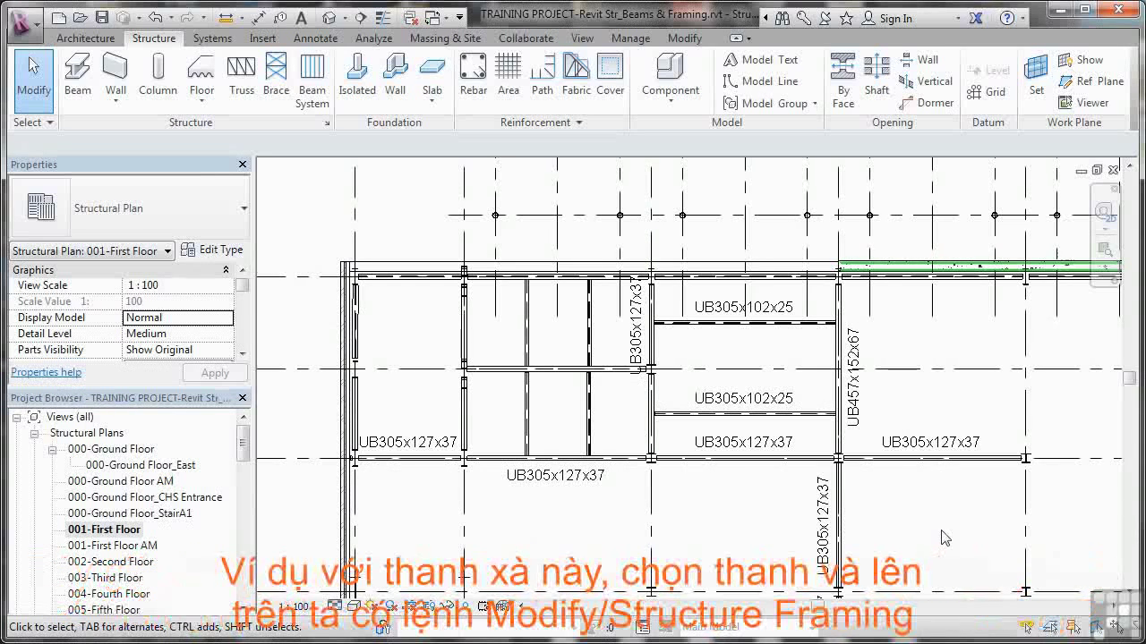
Step: Copy the UB305x127x37 beam spanning east from grid 4 and paste it aligned to the 002-Second Floor level
left_click(935, 458)
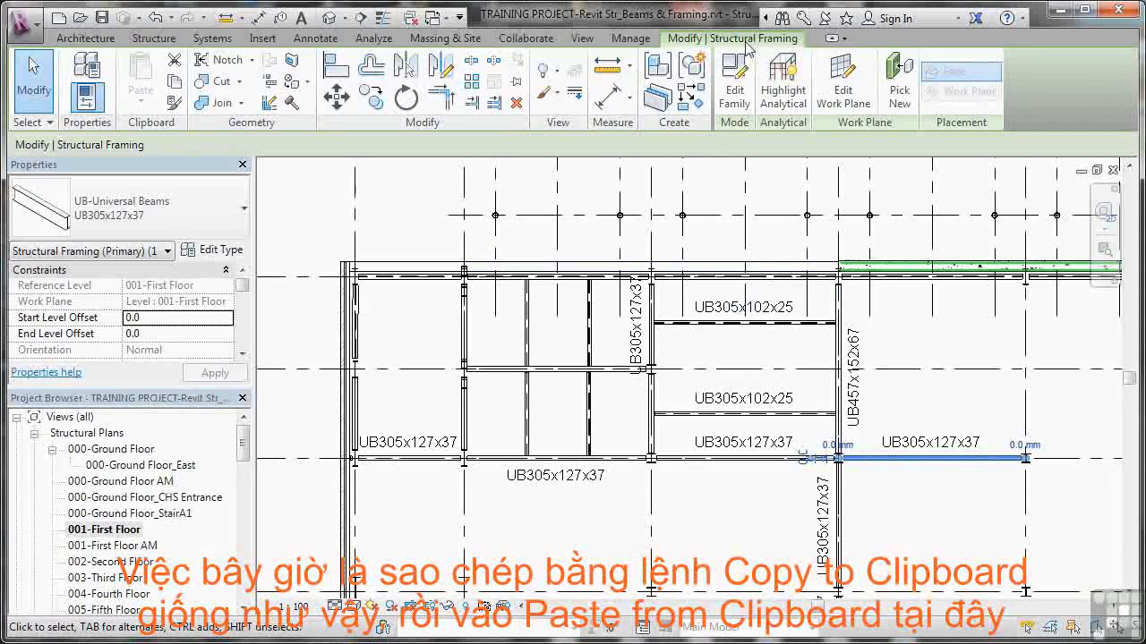
left_click(174, 82)
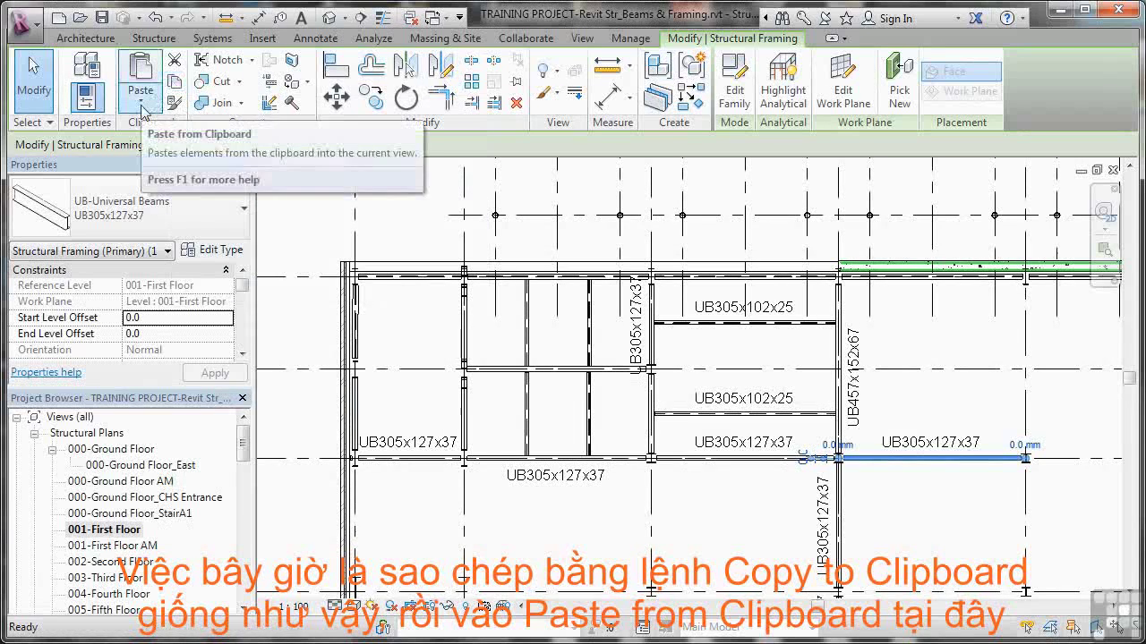
left_click(141, 105)
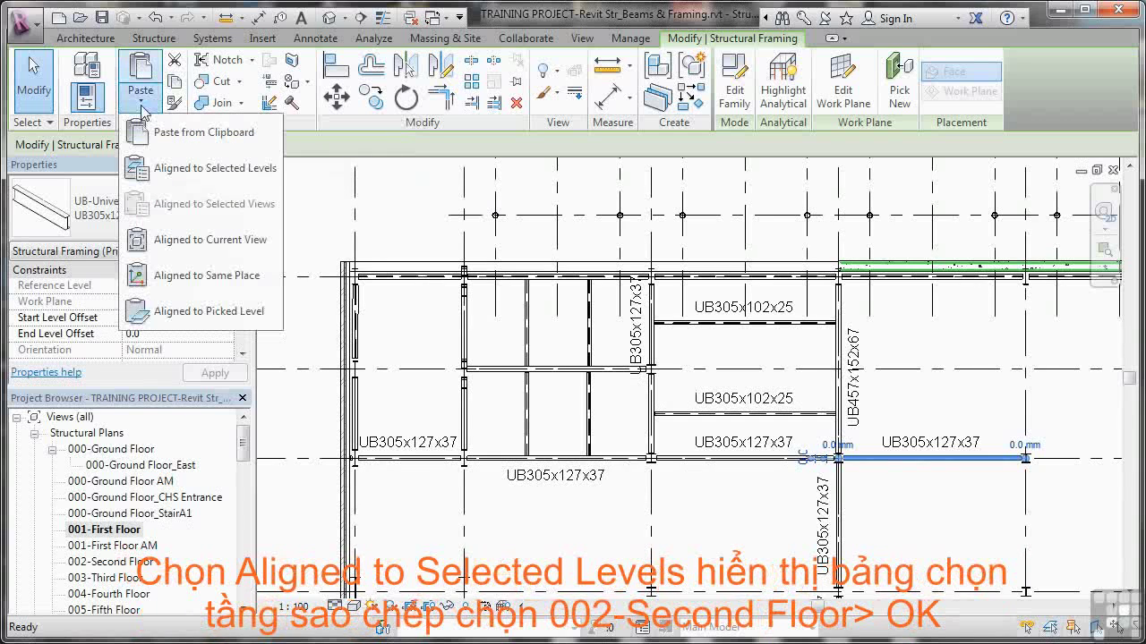
left_click(202, 169)
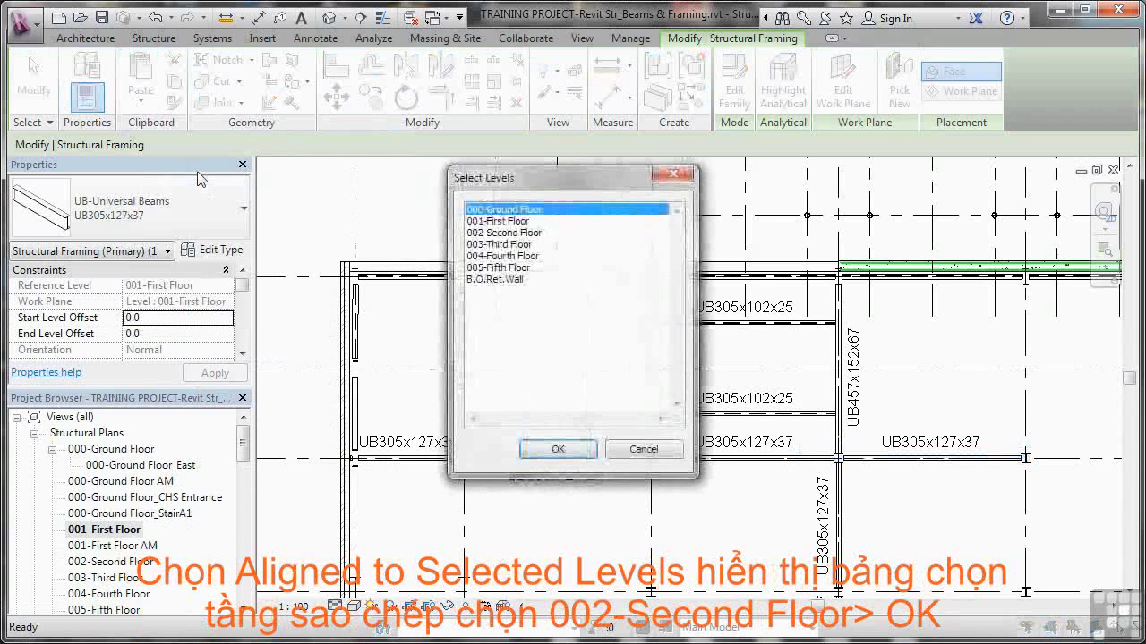
left_click(480, 235)
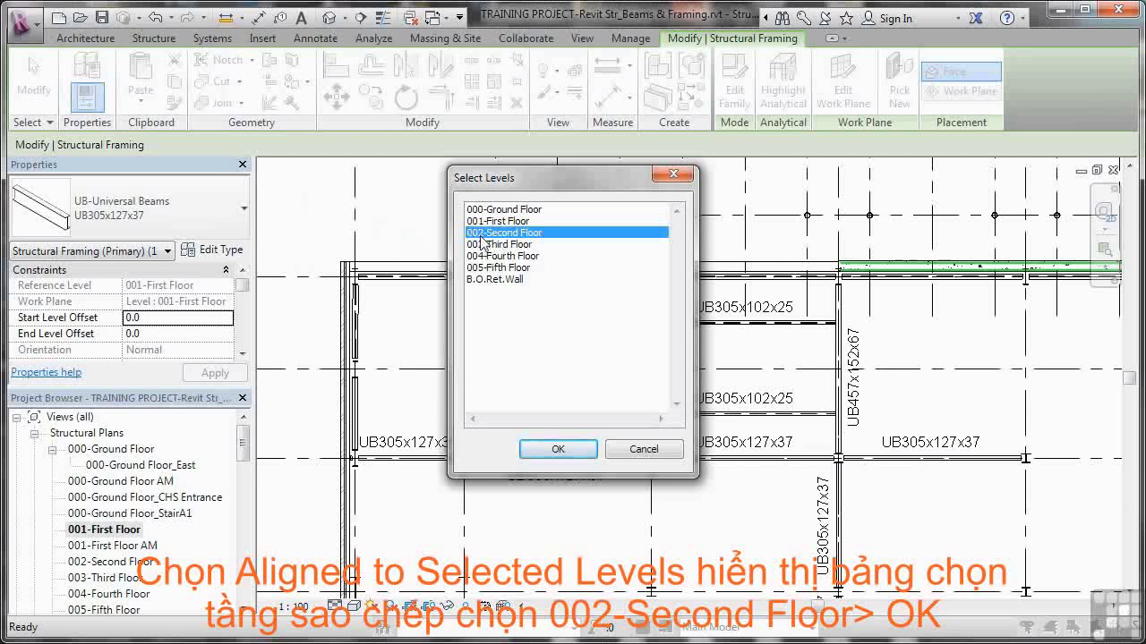
left_click(557, 448)
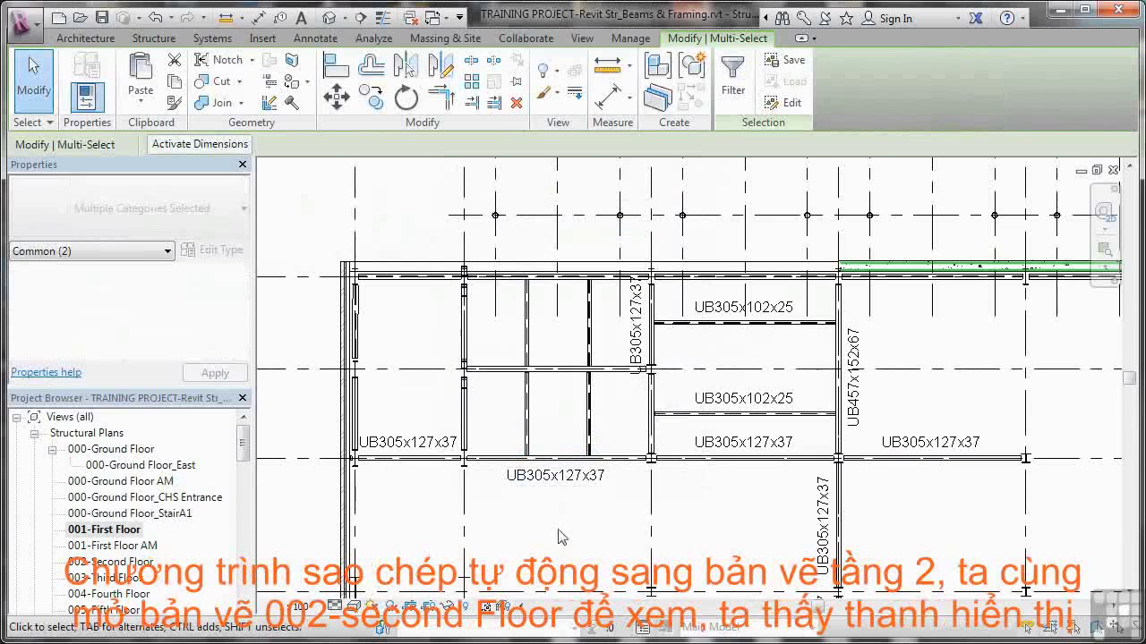
Step: Check the pasted beam in the 002-Second Floor plan and return to the 001-First Floor plan
double_click(132, 566)
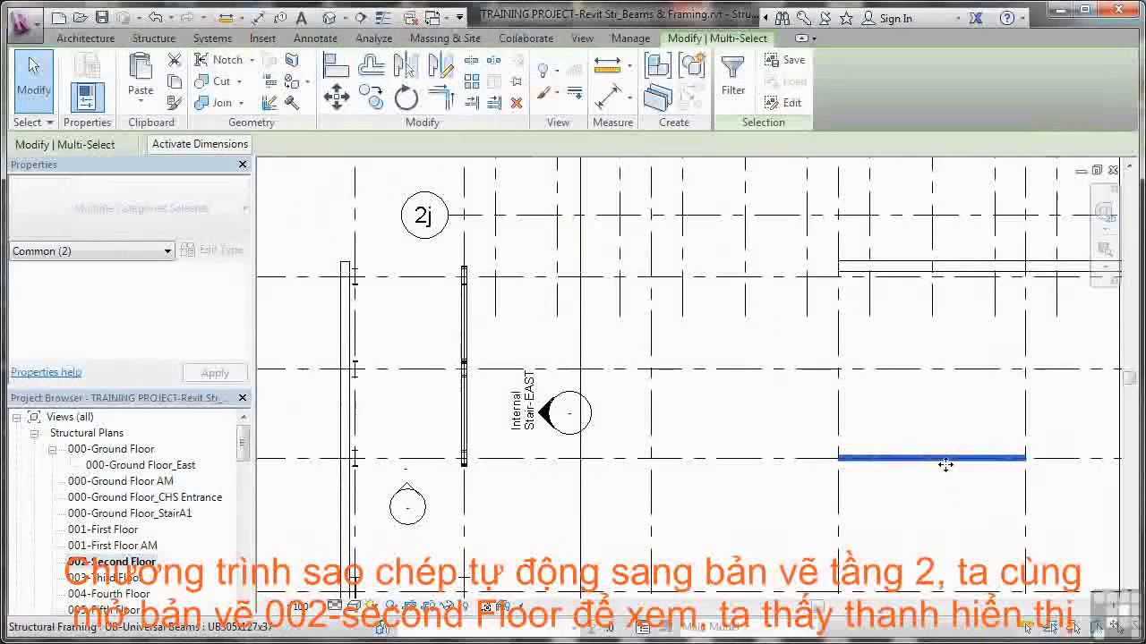
scroll(710, 491, "down", 2)
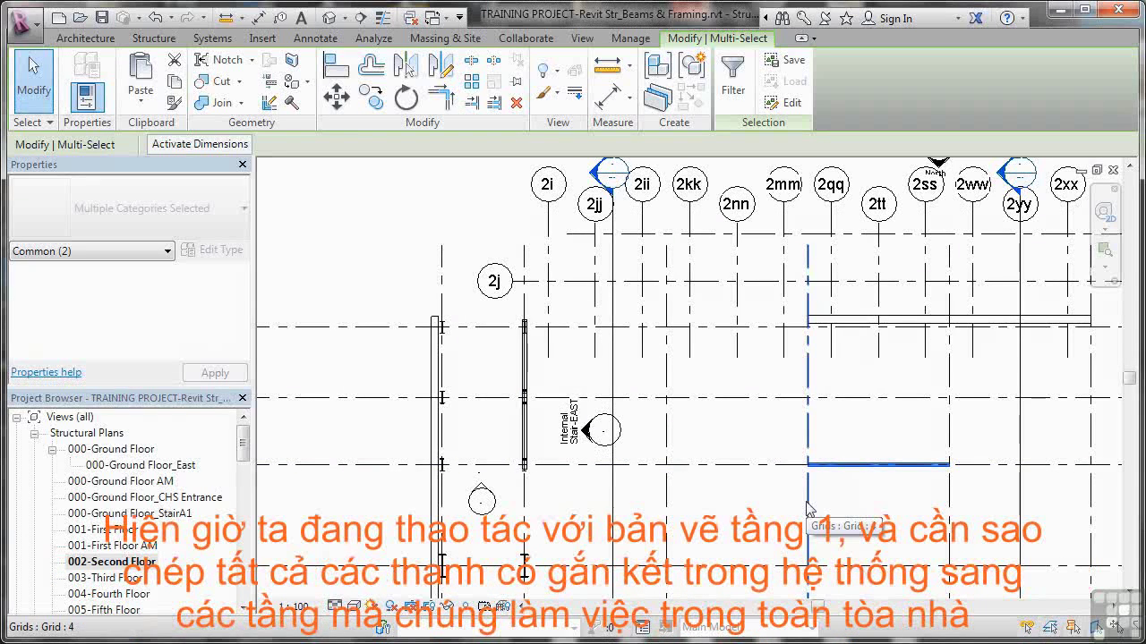
double_click(143, 530)
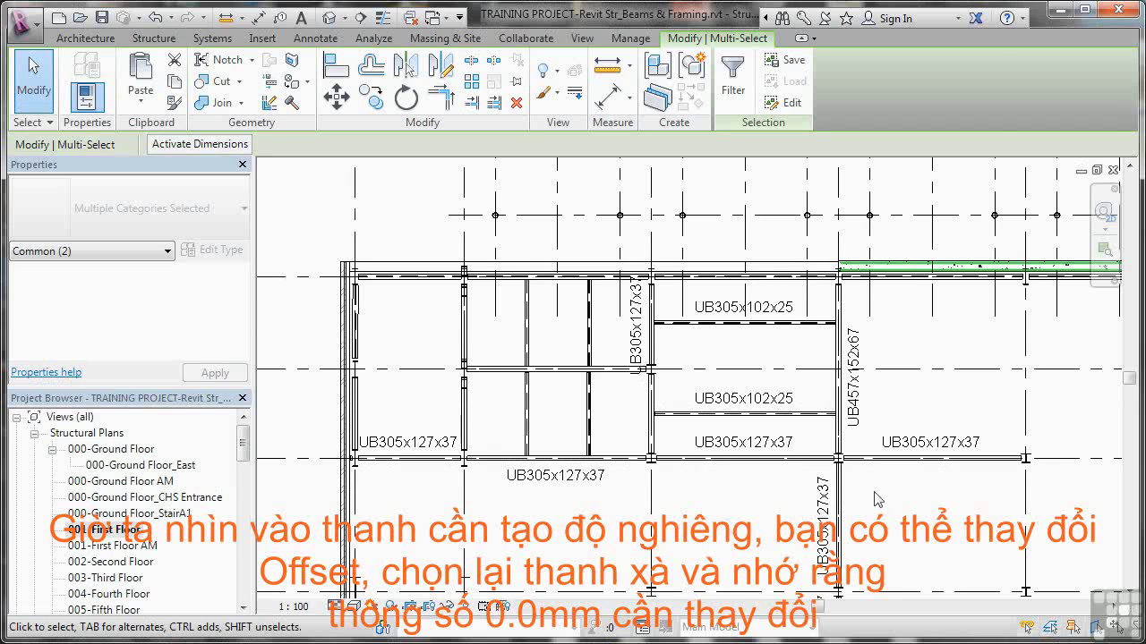
Step: Set the start level offset of the UB305x127x37 beam spanning east from grid 4 to 50 mm
left_click(913, 463)
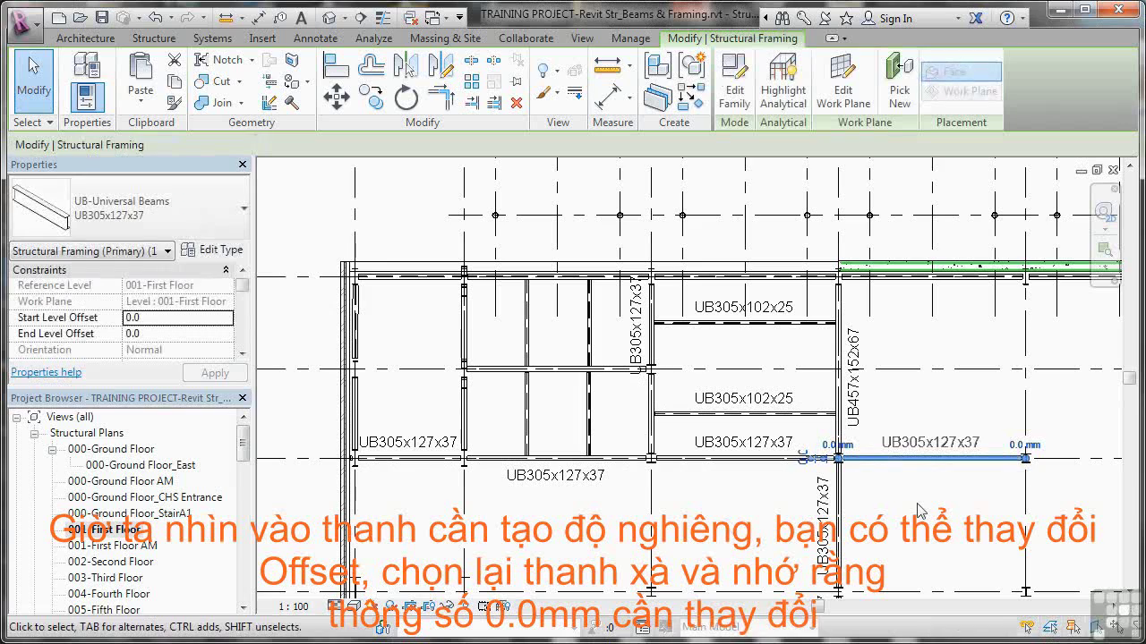
scroll(849, 480, "up", 5)
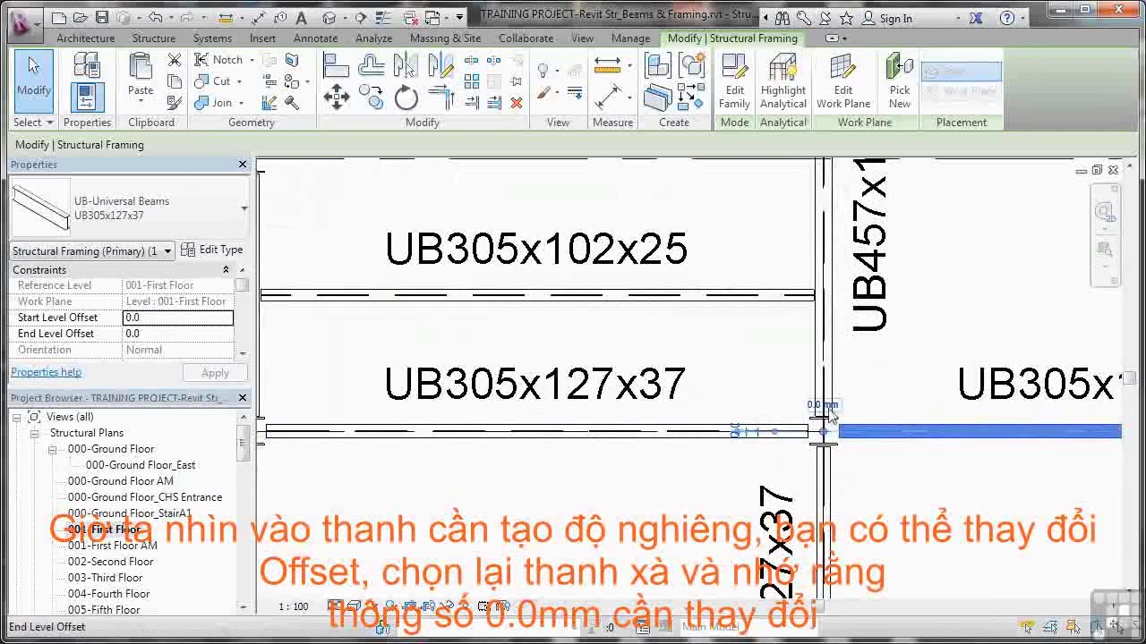
scroll(957, 481, "down", 5)
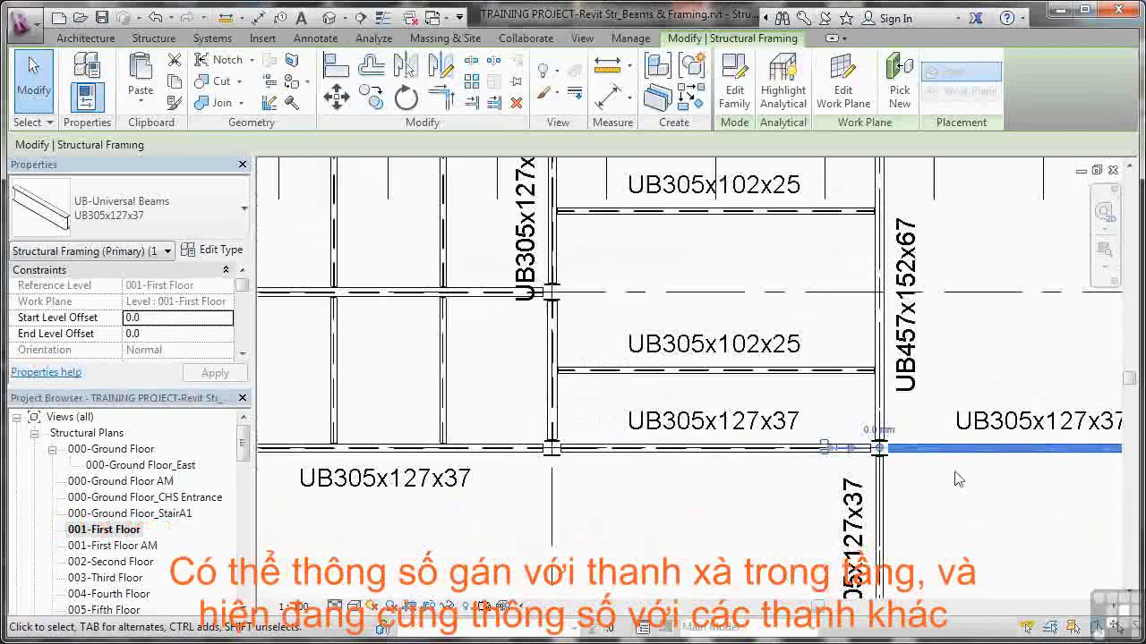
middle_click_drag(1005, 502, 860, 503)
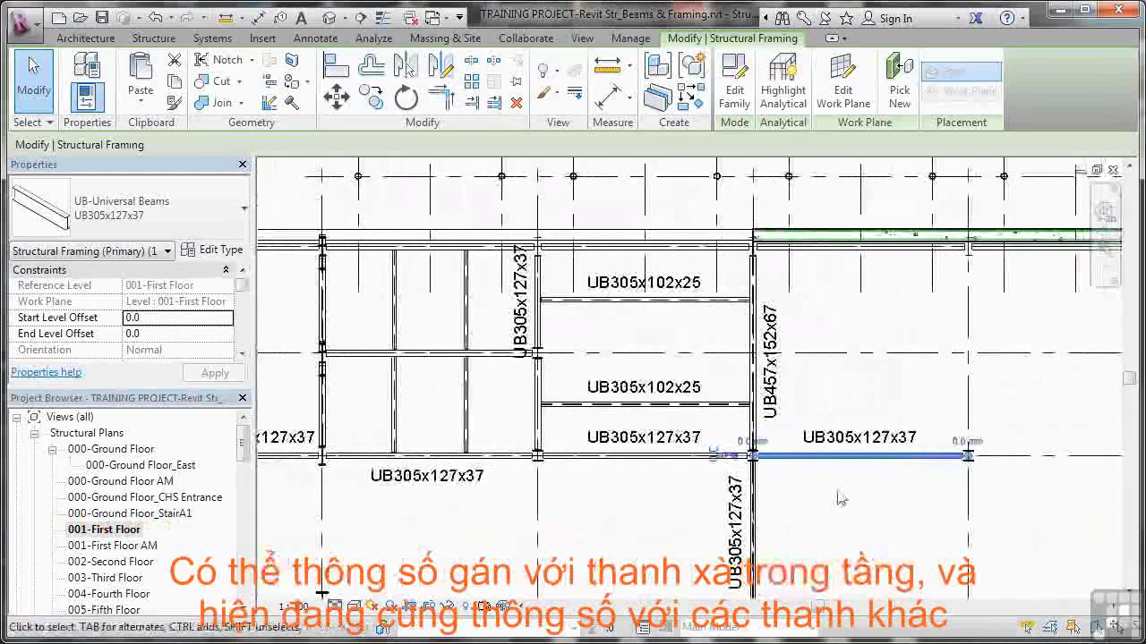
scroll(773, 480, "up", 5)
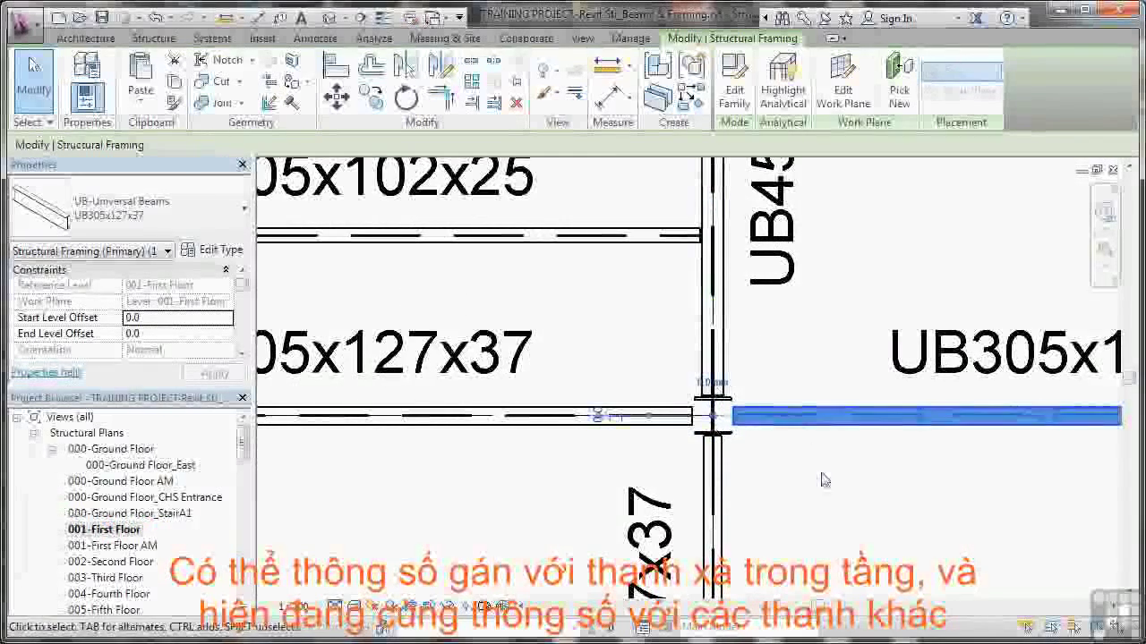
scroll(835, 532, "down", 3)
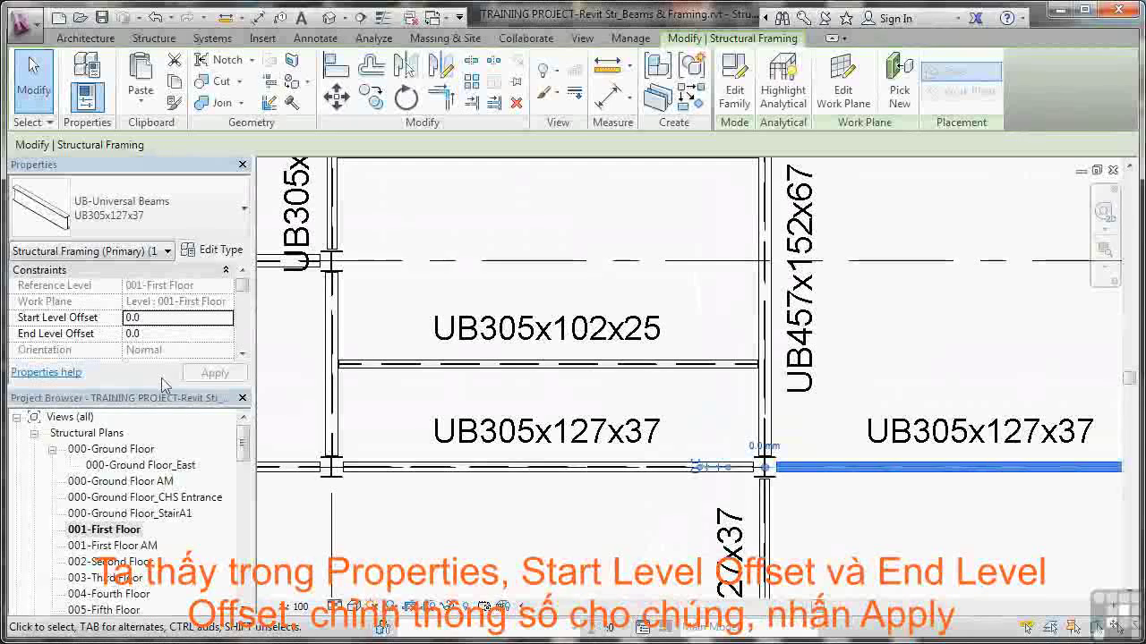
left_click(148, 318)
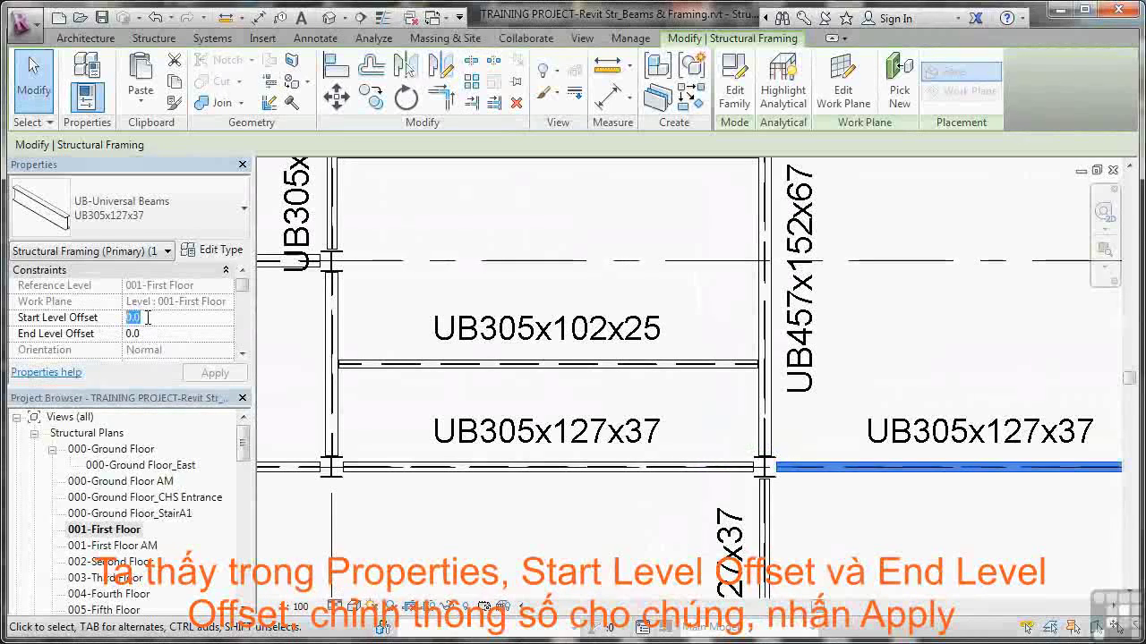
type("50")
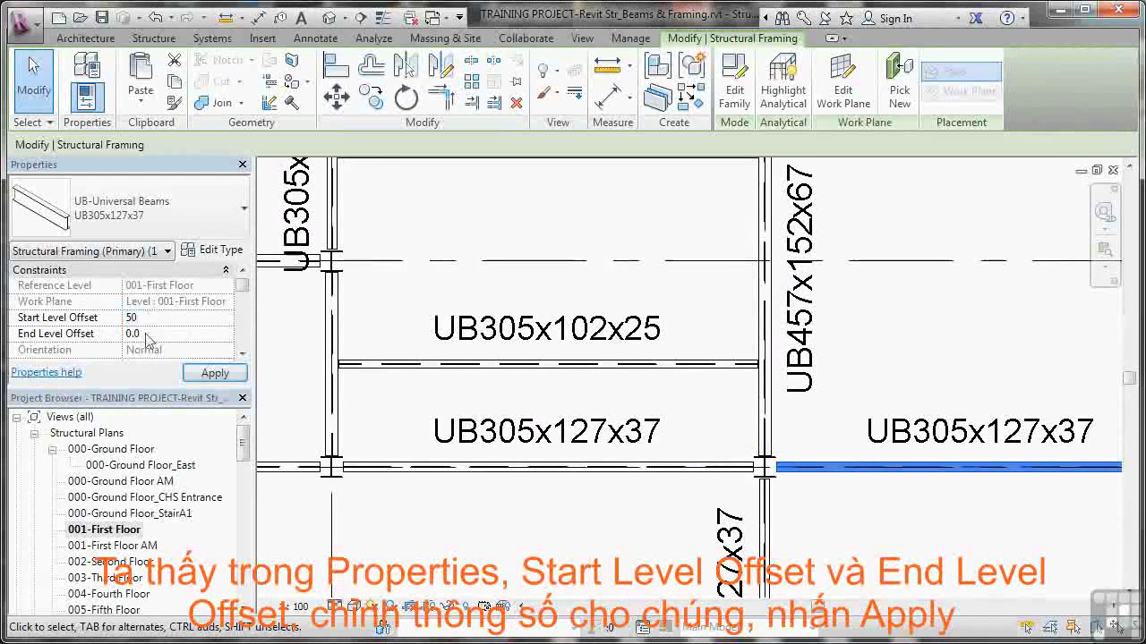
key("Return")
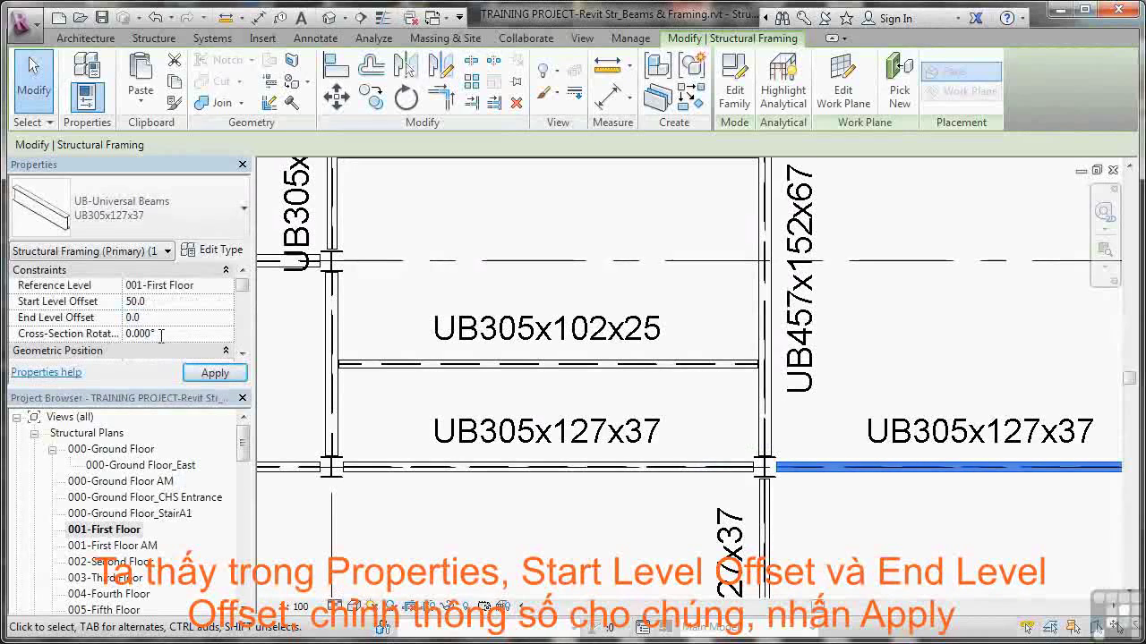
Step: Set the end level offset of the same beam to 100 mm and apply it
left_click(164, 319)
type("100")
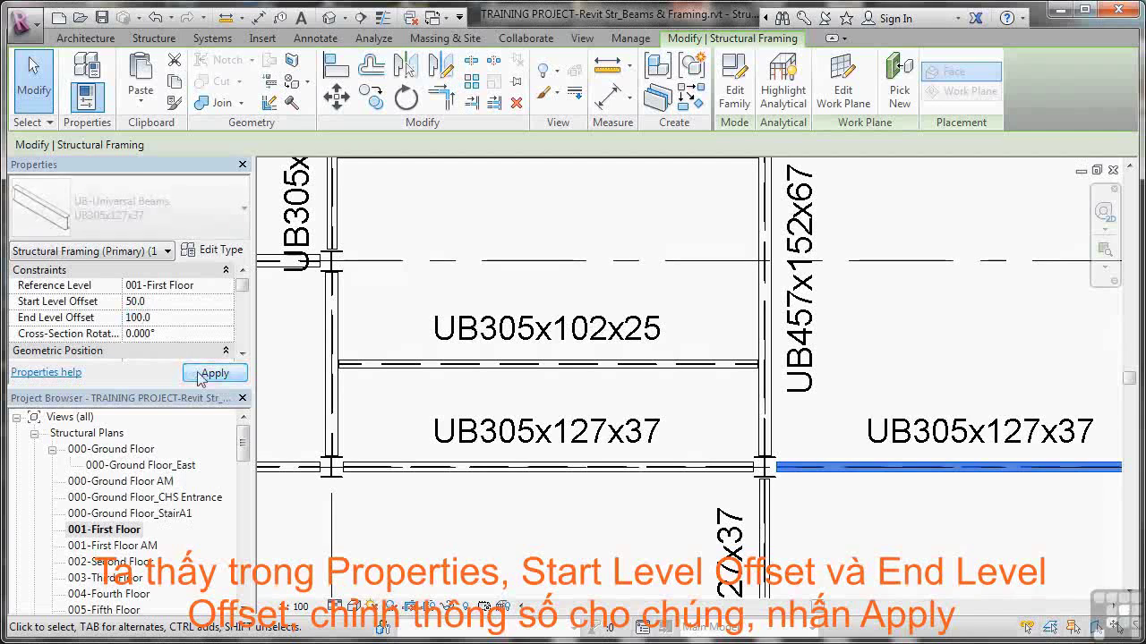
left_click(199, 374)
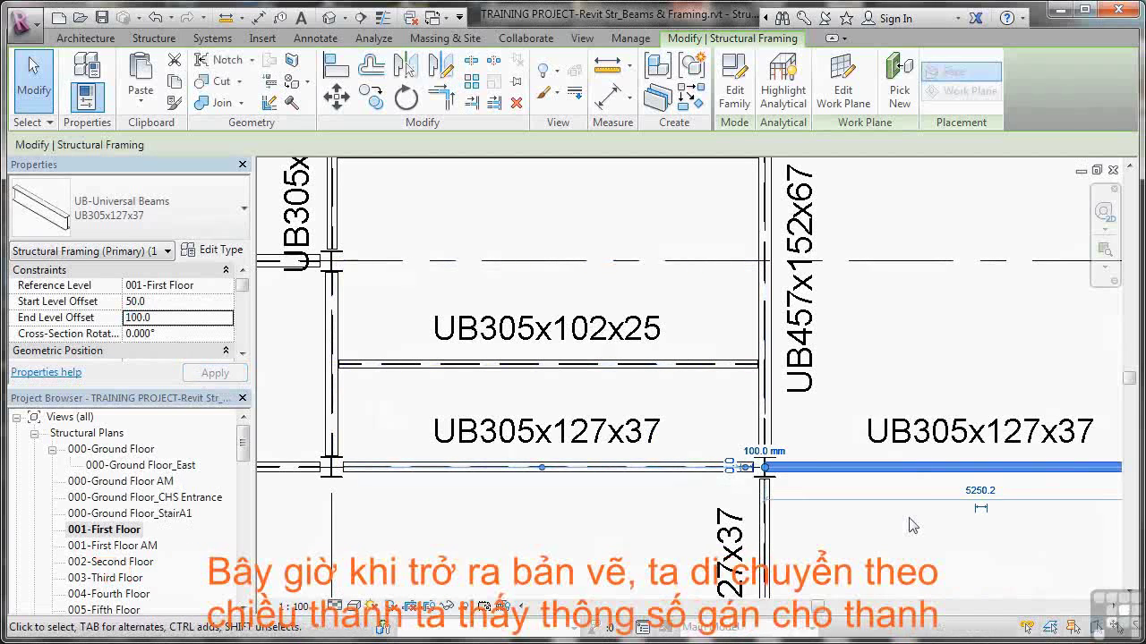
middle_click_drag(936, 532, 757, 513)
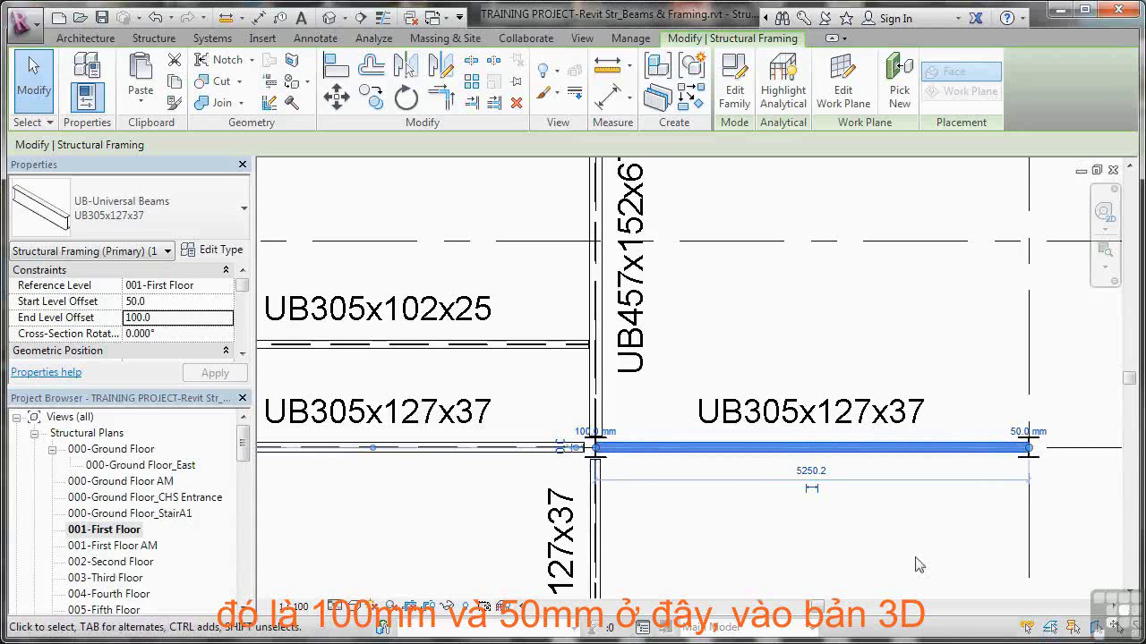
left_click(716, 534)
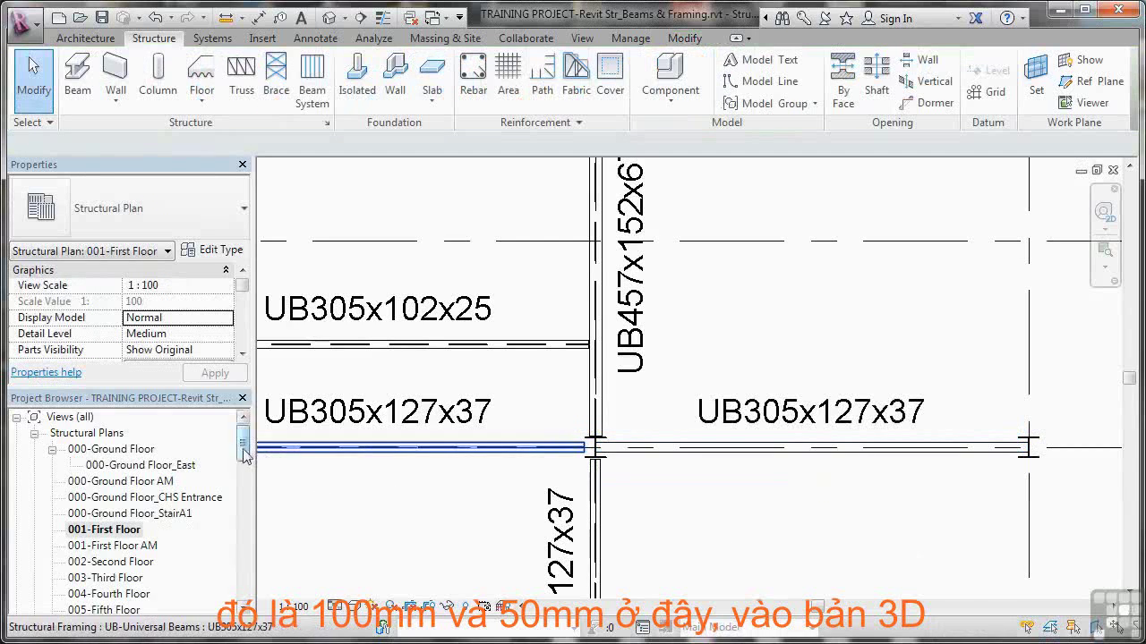
Step: Open the {3D} view and examine how the sloped UB305x127x37 beam meets its outer column
left_click_drag(246, 455, 248, 531)
left_click(80, 547)
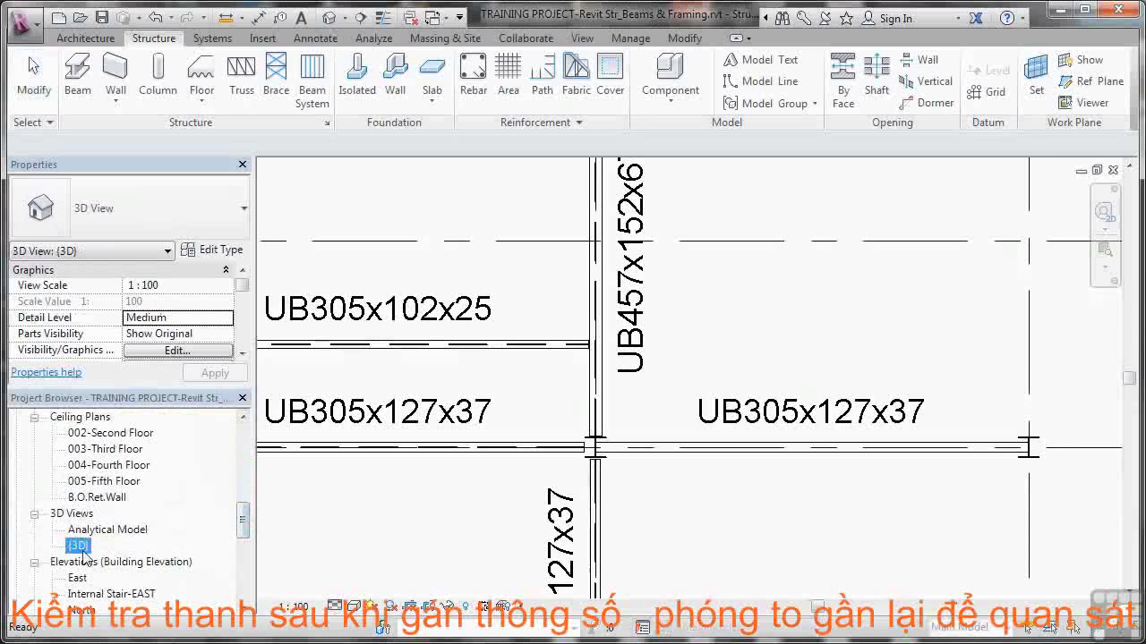
double_click(81, 550)
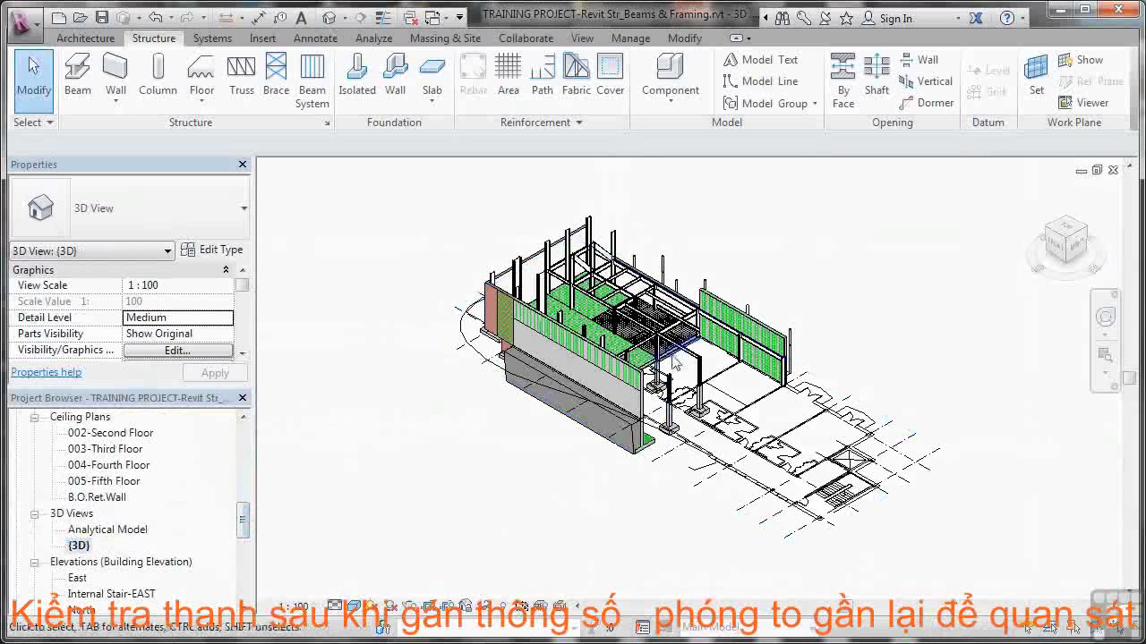
scroll(680, 355, "up", 6)
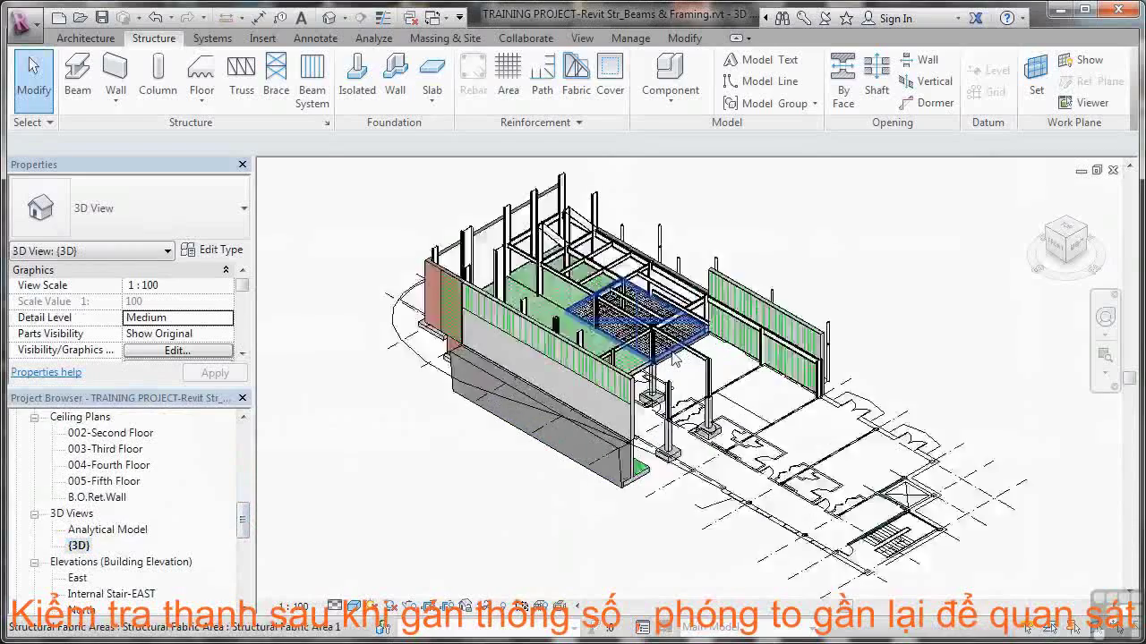
scroll(675, 358, "up", 4)
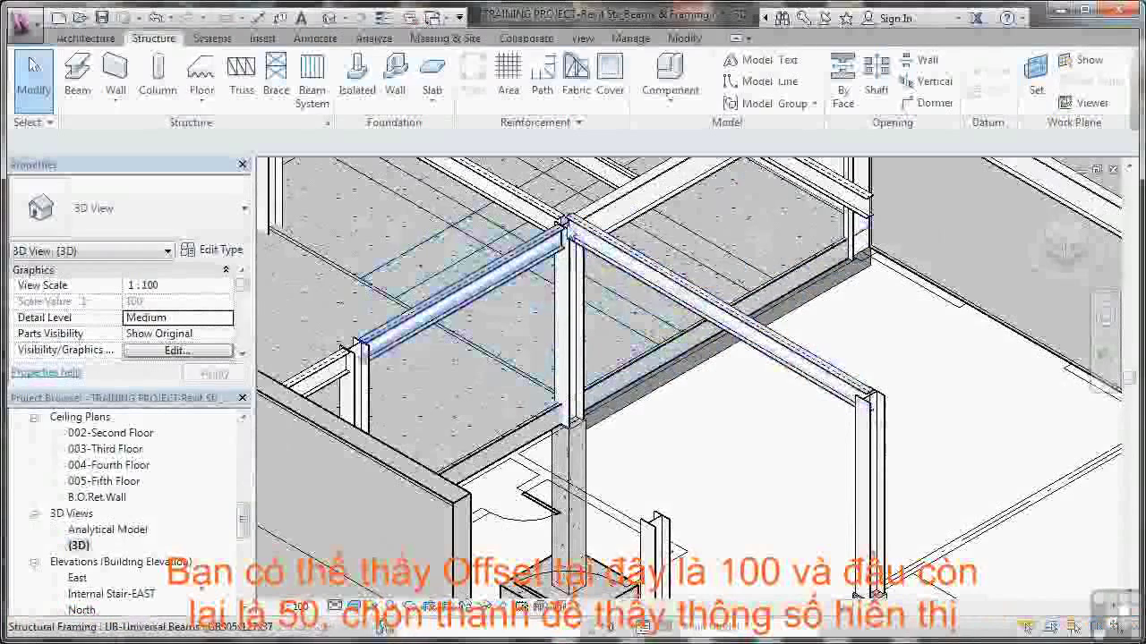
scroll(863, 404, "up", 5)
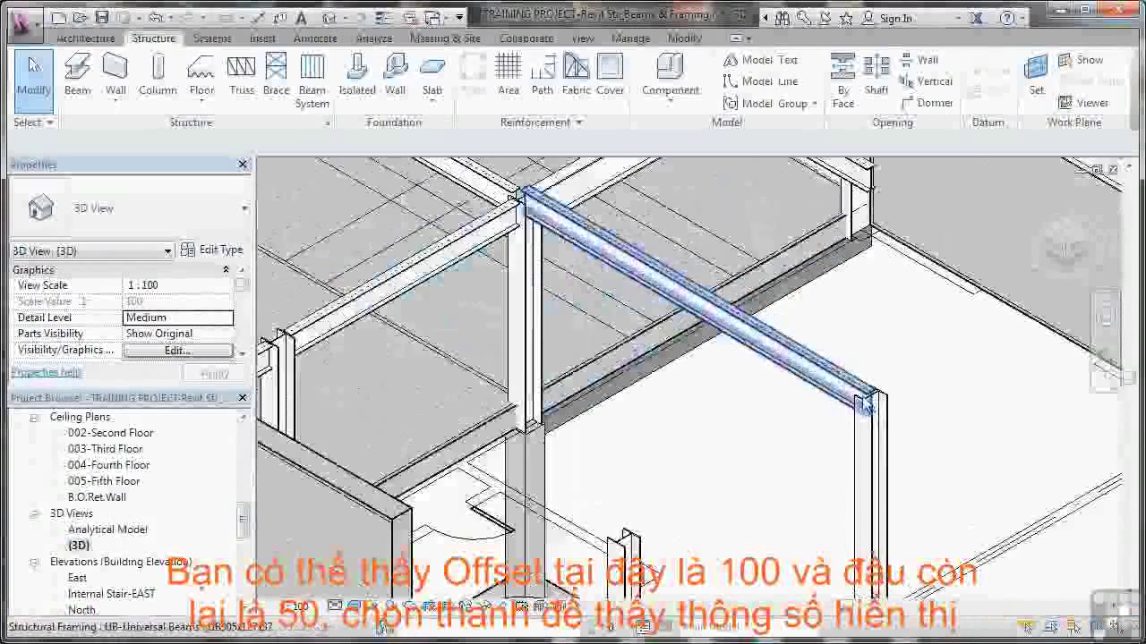
scroll(863, 398, "up", 2)
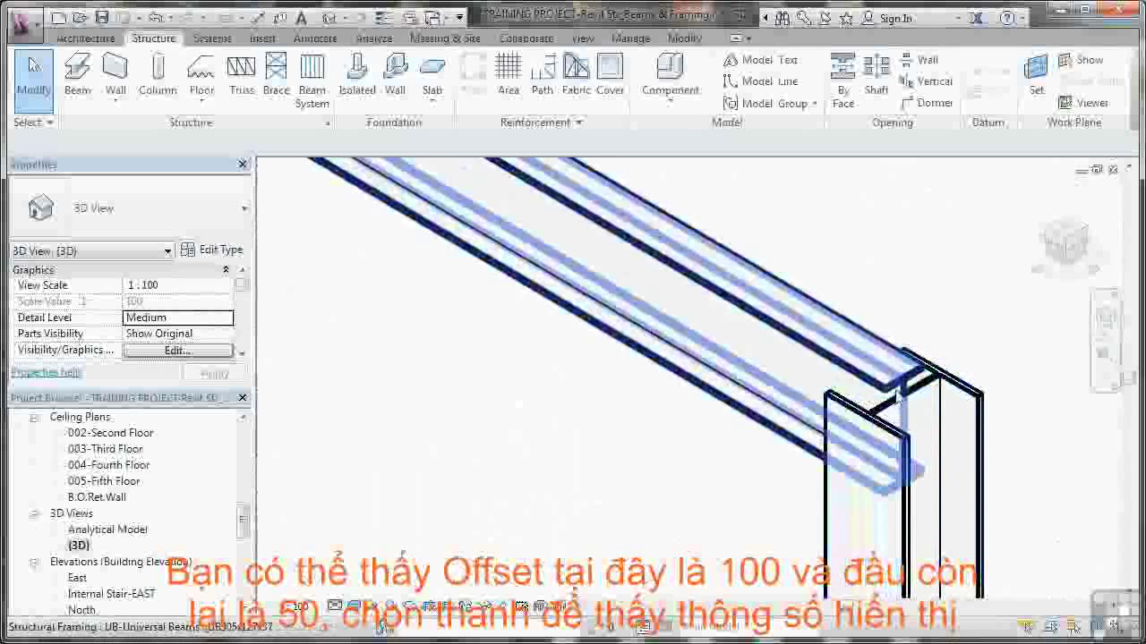
left_click(886, 390)
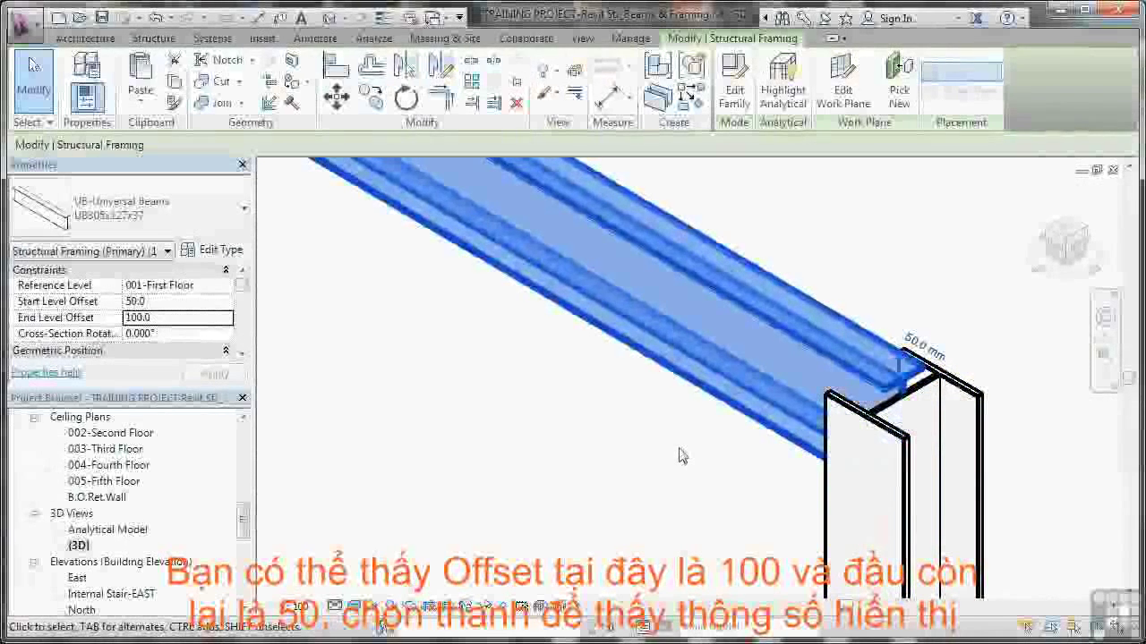
Step: Set the end level offset of the sloped beam to 0 in the 3D view
scroll(598, 450, "down", 5)
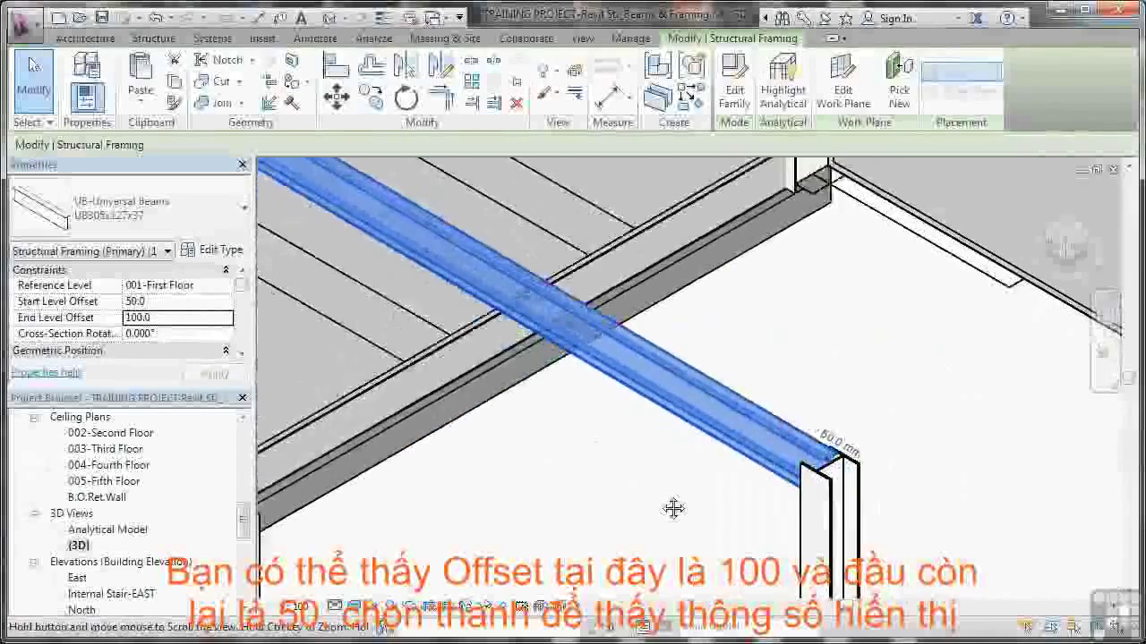
middle_click_drag(672, 510, 837, 597)
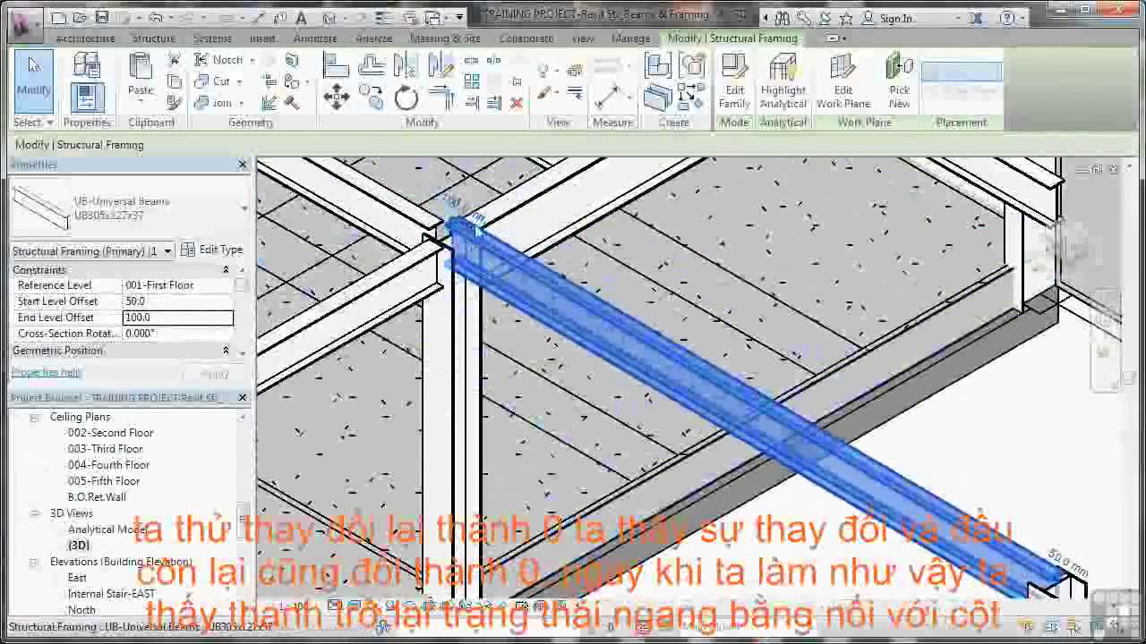
left_click(469, 218)
type("0")
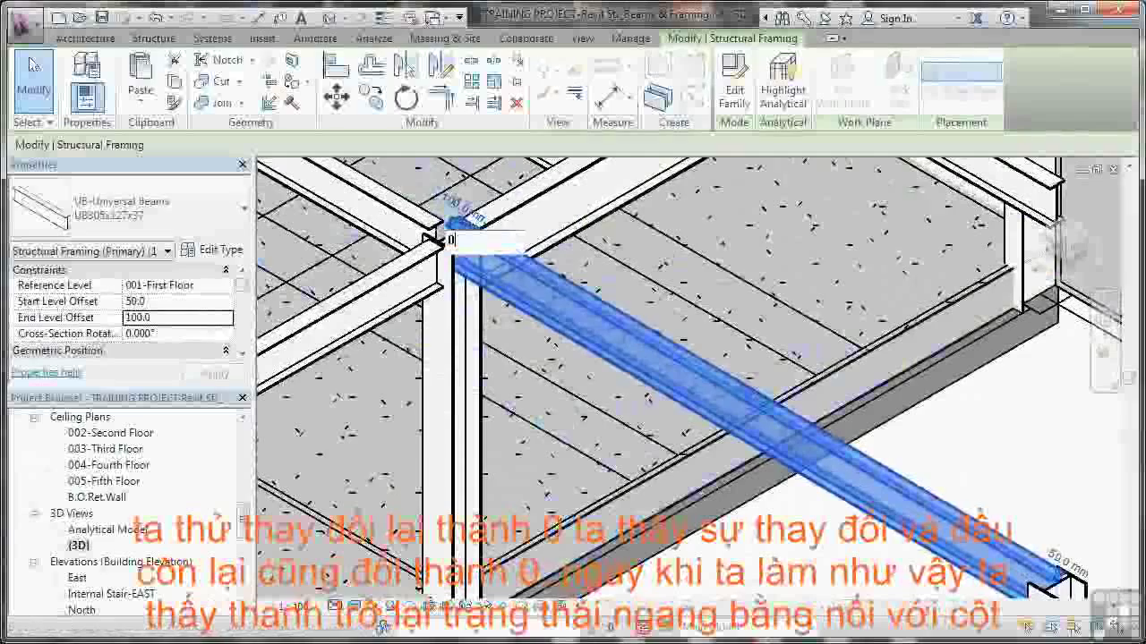
key("Return")
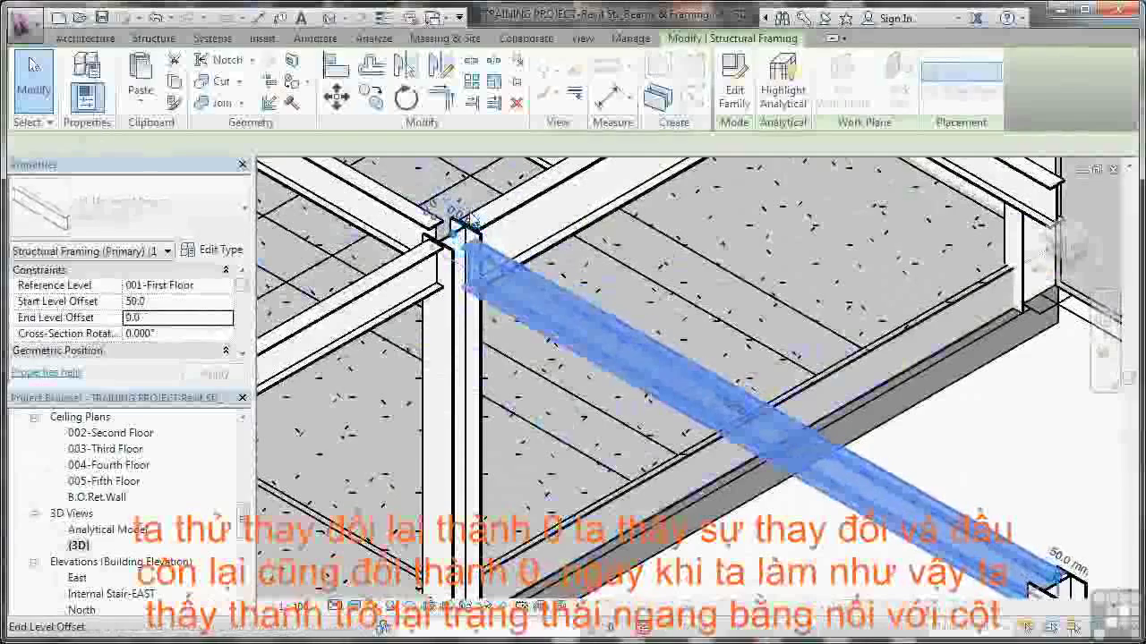
Step: Set the beam's start level offset at the outer column to 0 and deselect the beam
middle_click_drag(951, 453, 908, 445)
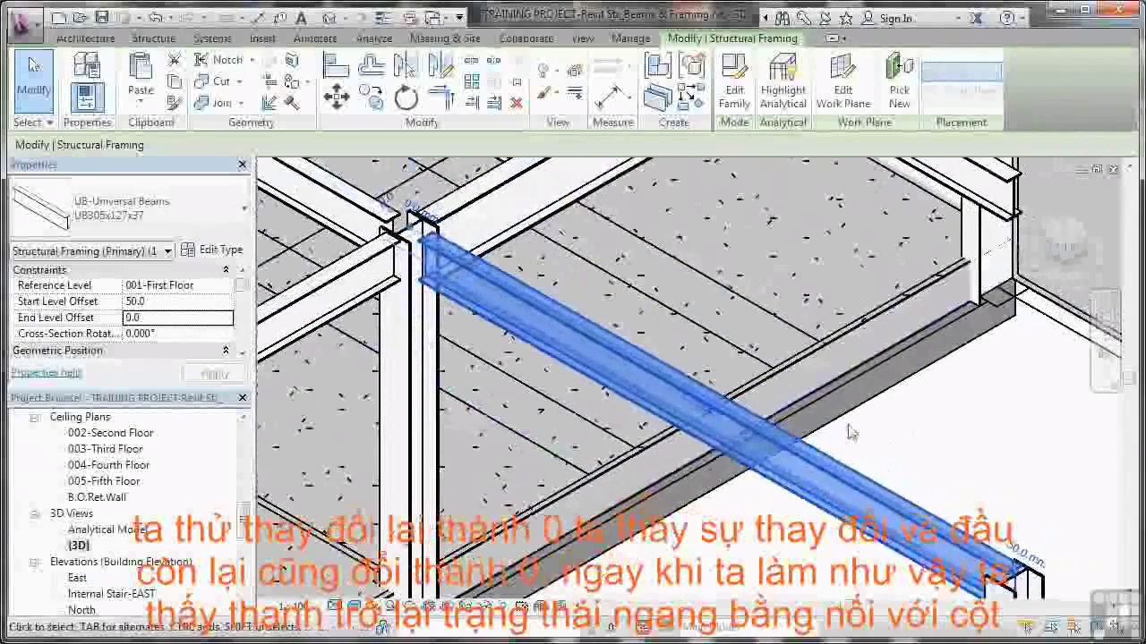
left_click(1023, 552)
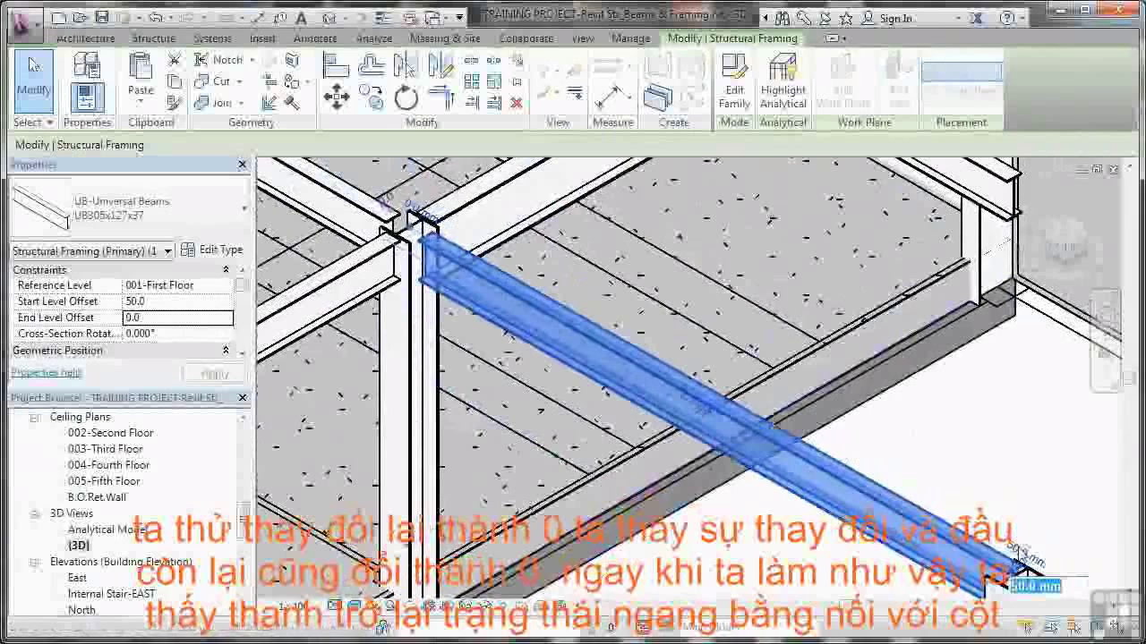
type("0")
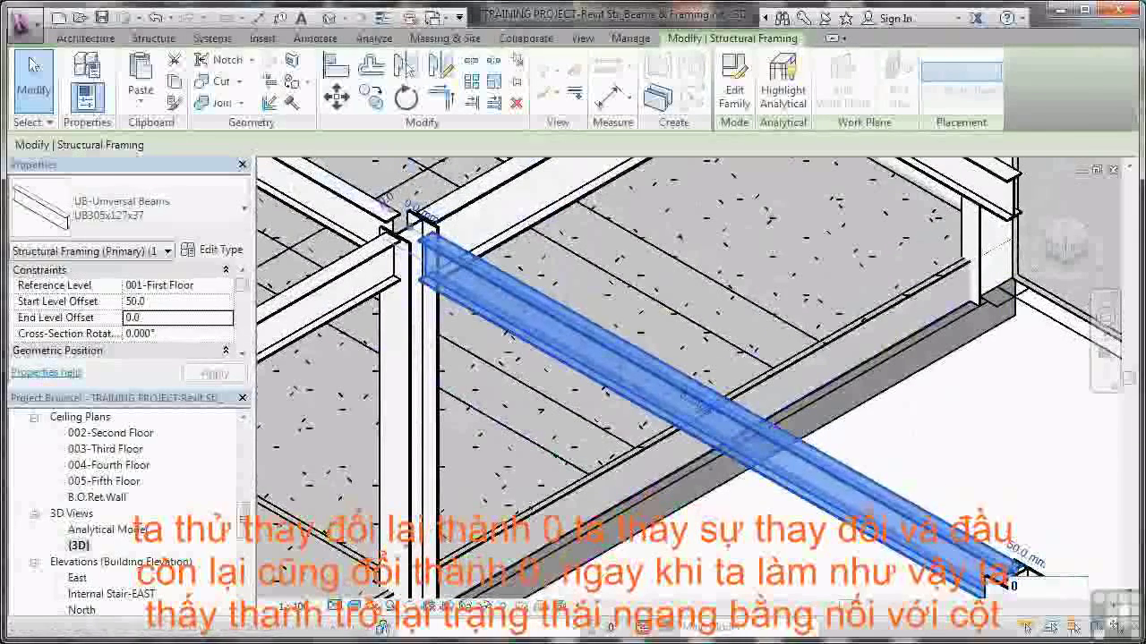
key("Return")
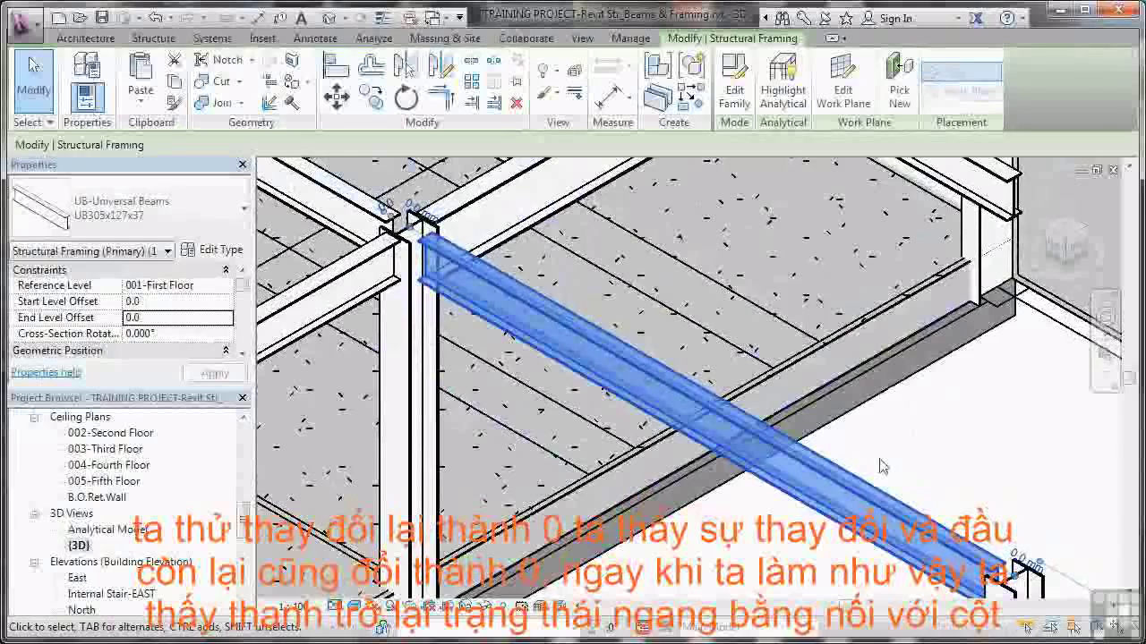
scroll(882, 466, "down", 1)
scroll(882, 466, "down", 1)
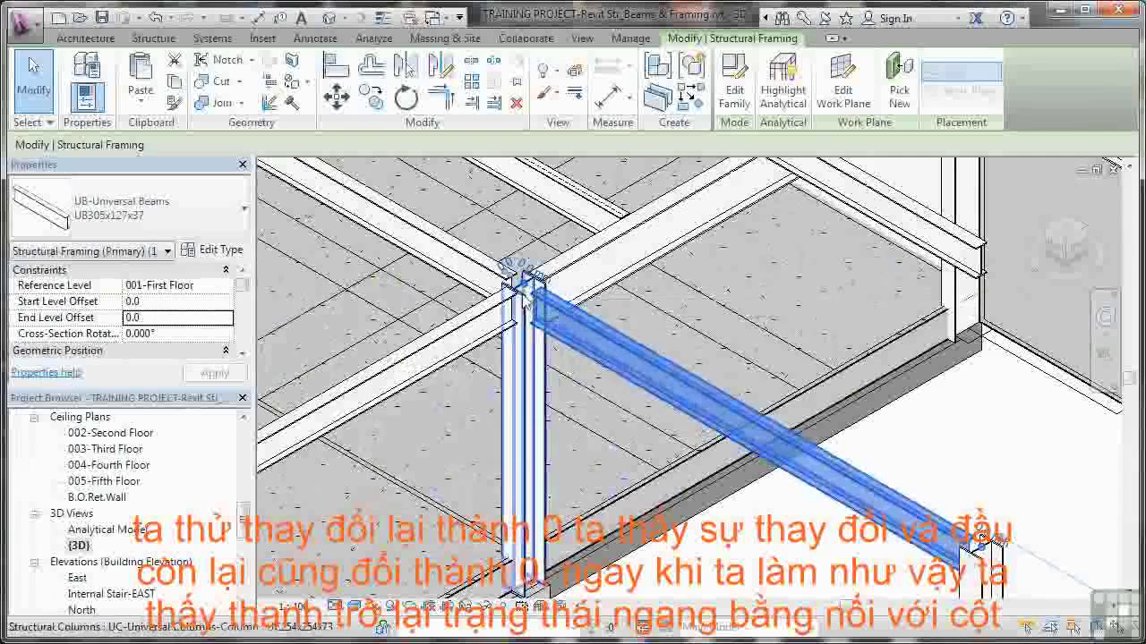
left_click(906, 459)
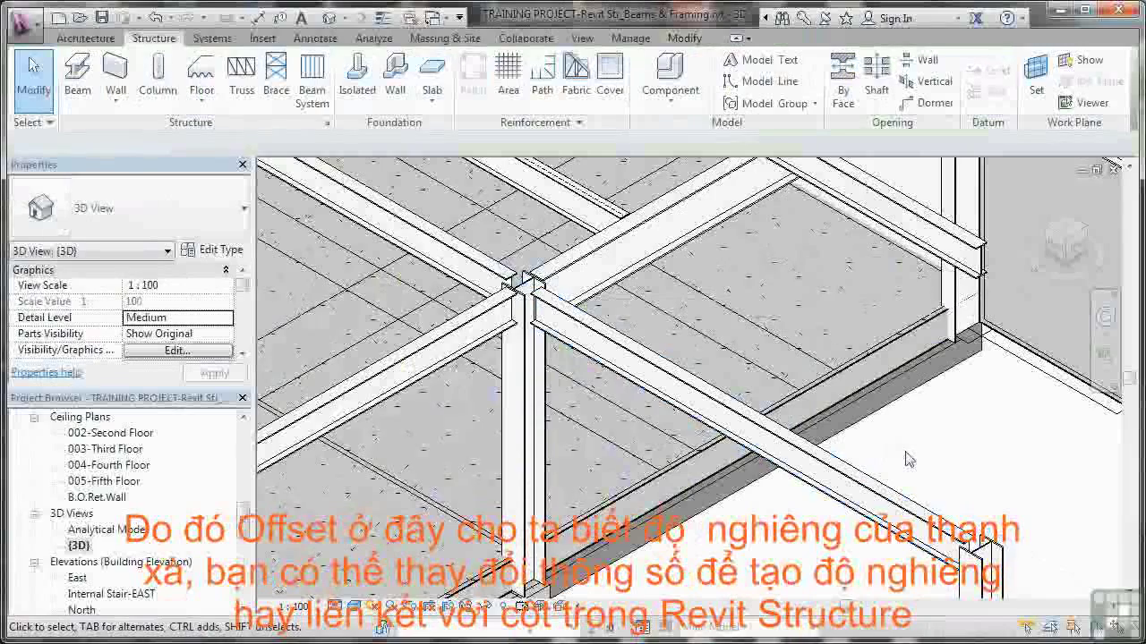